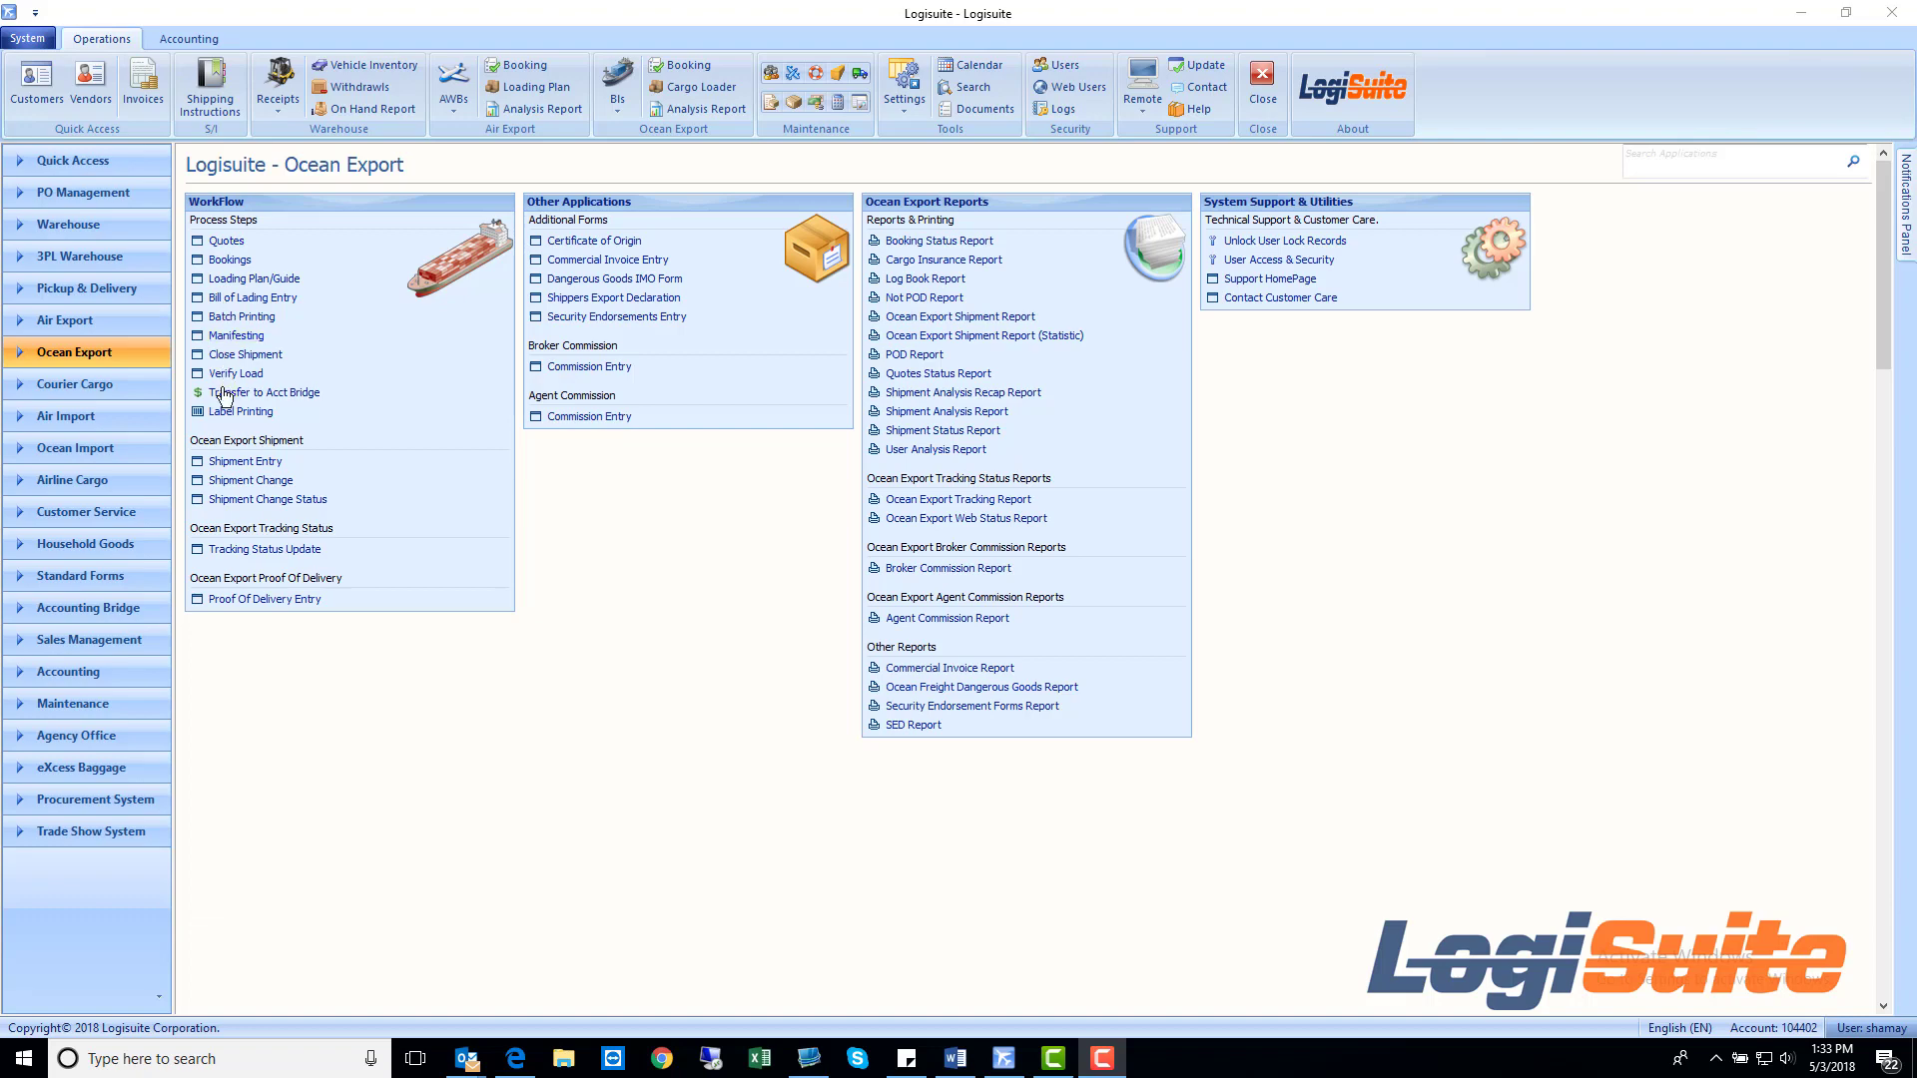
- Open the ocean export bookings and start a new booking record
left_click(237, 266)
left_click(237, 266)
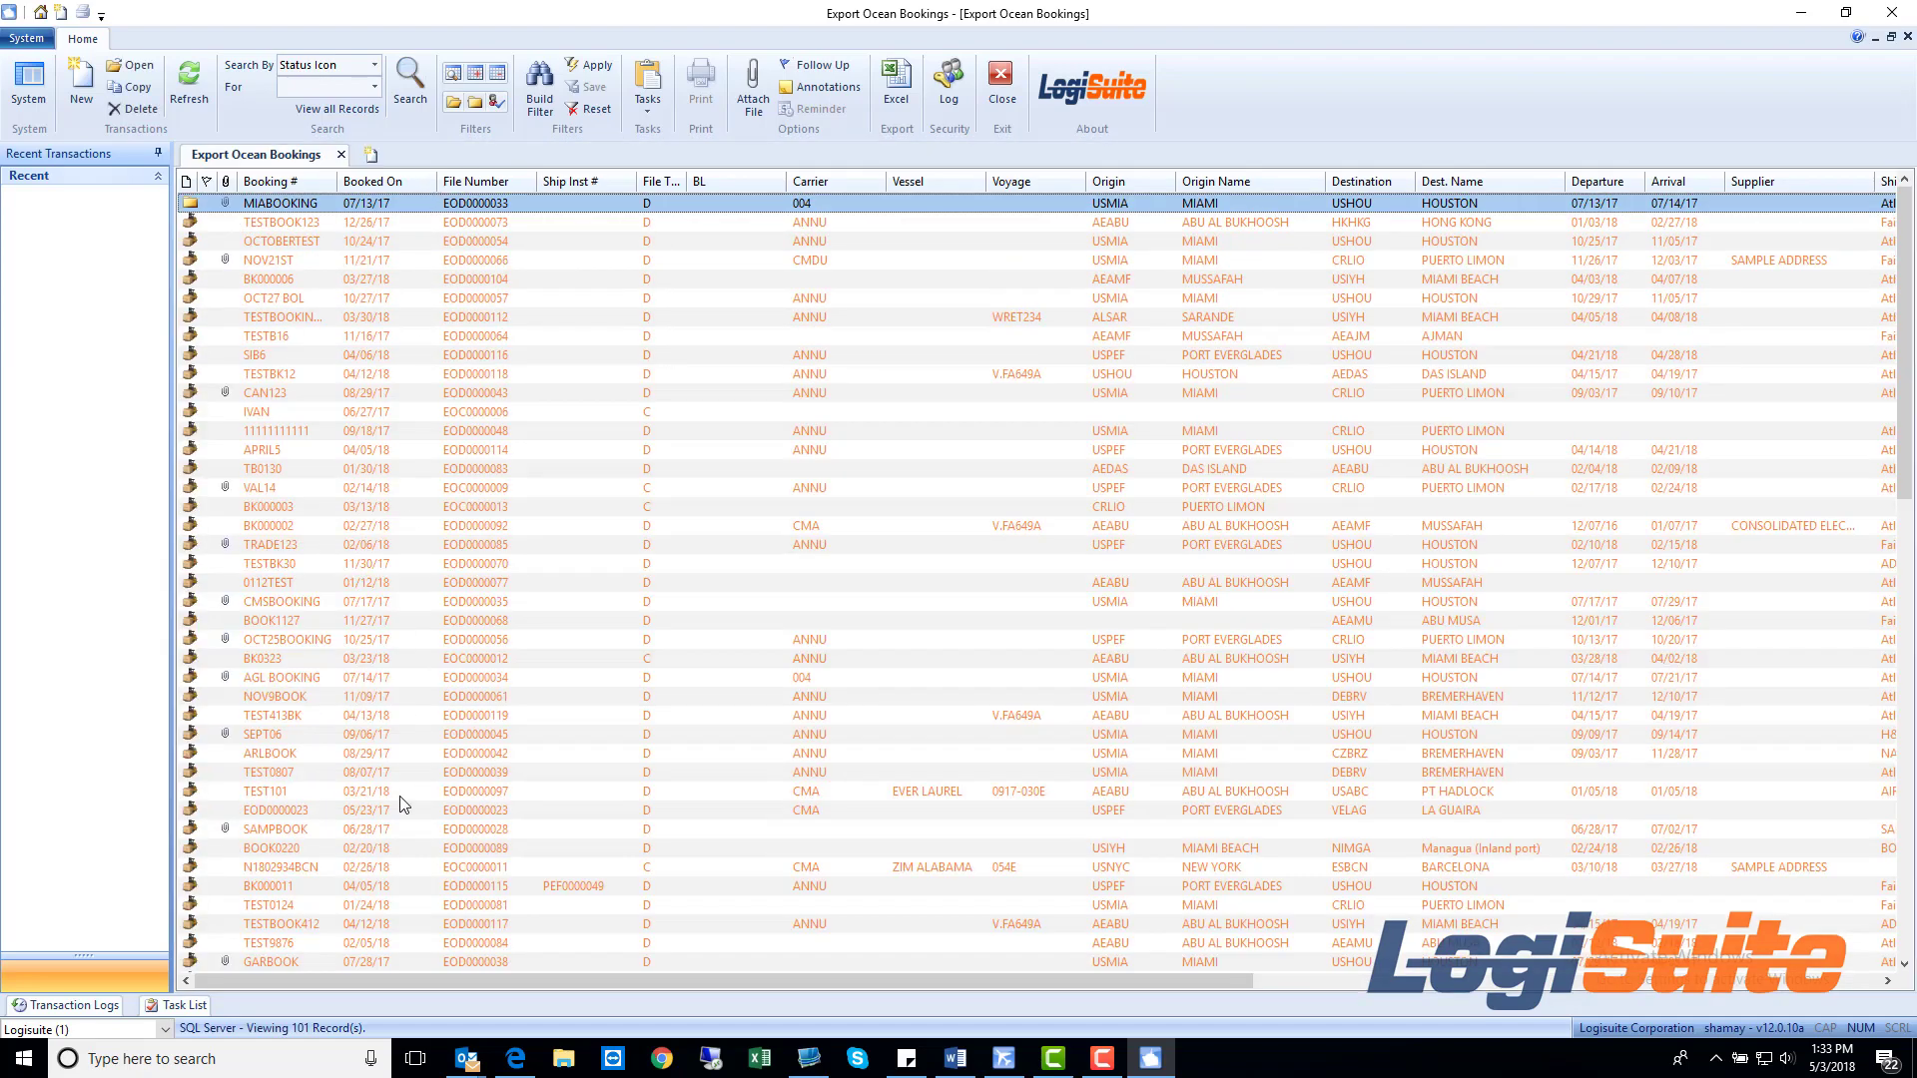
right_click(324, 374)
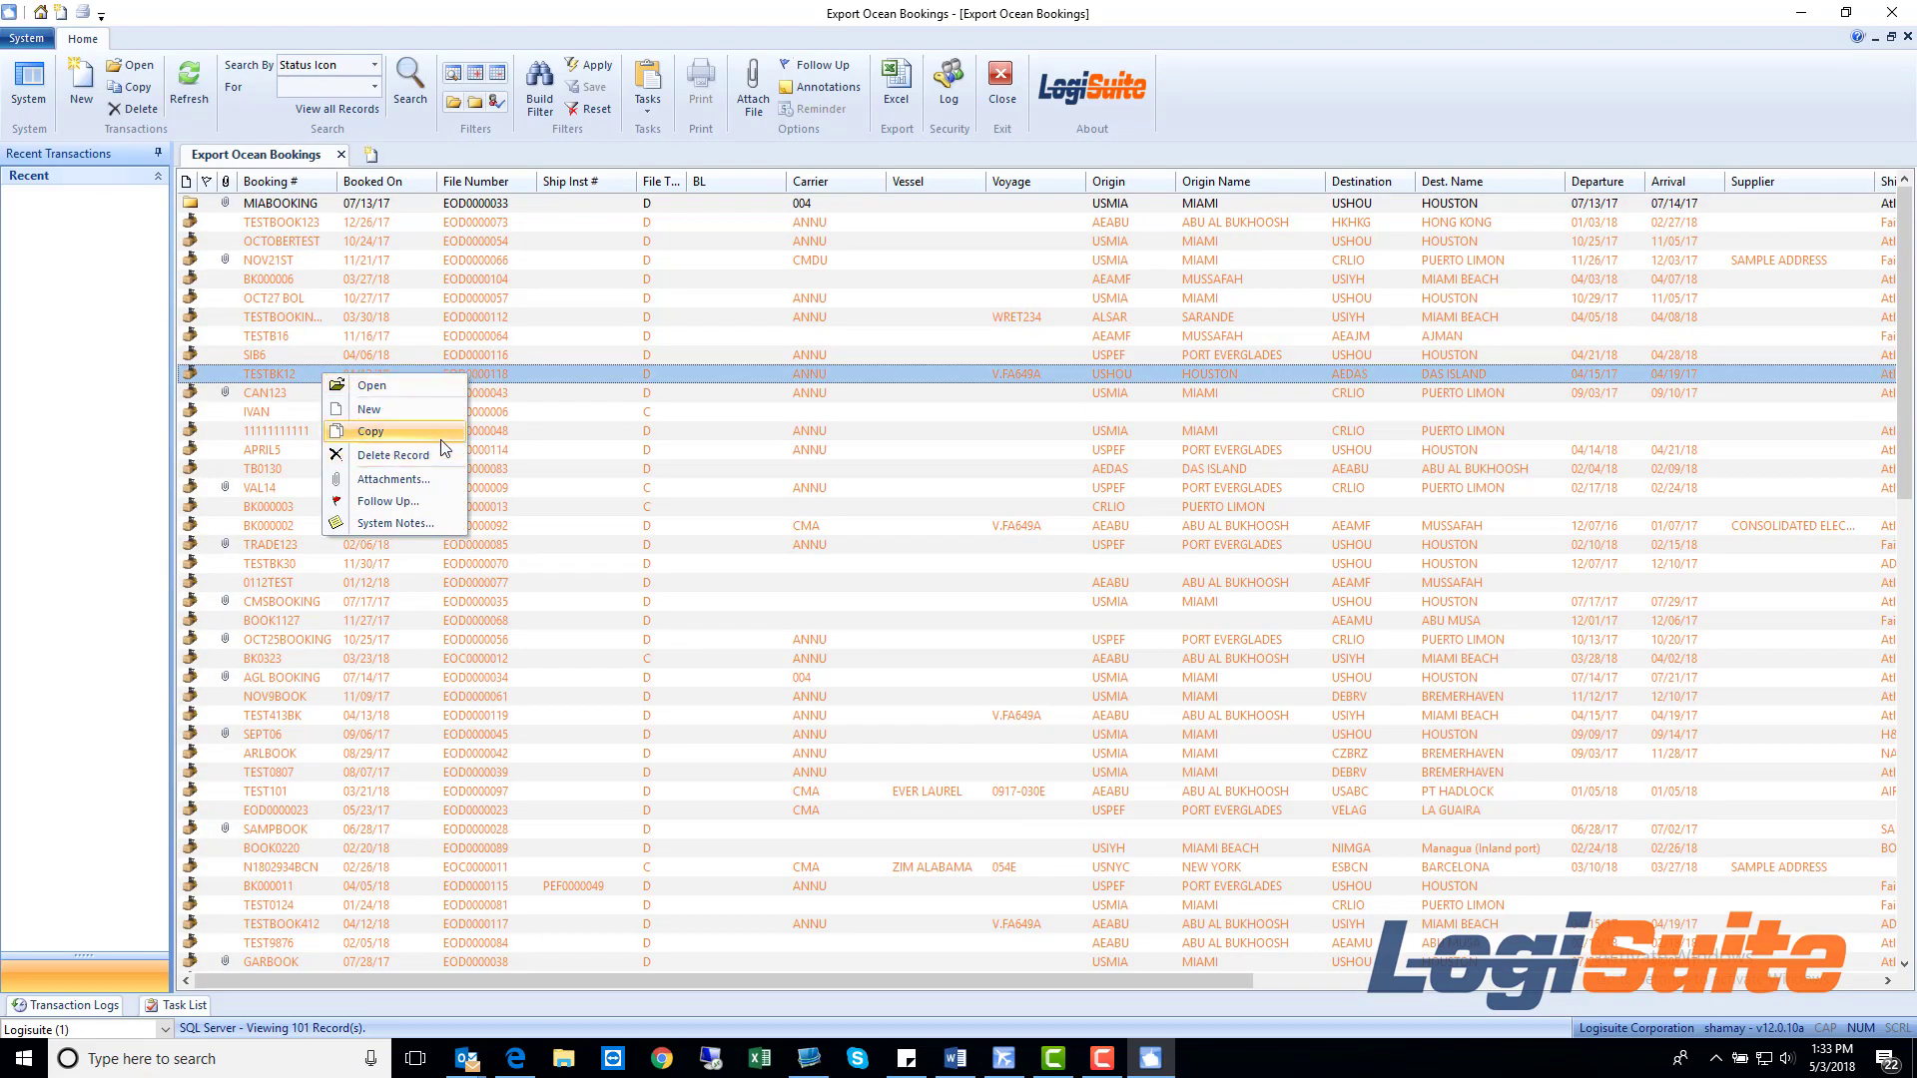
left_click(75, 104)
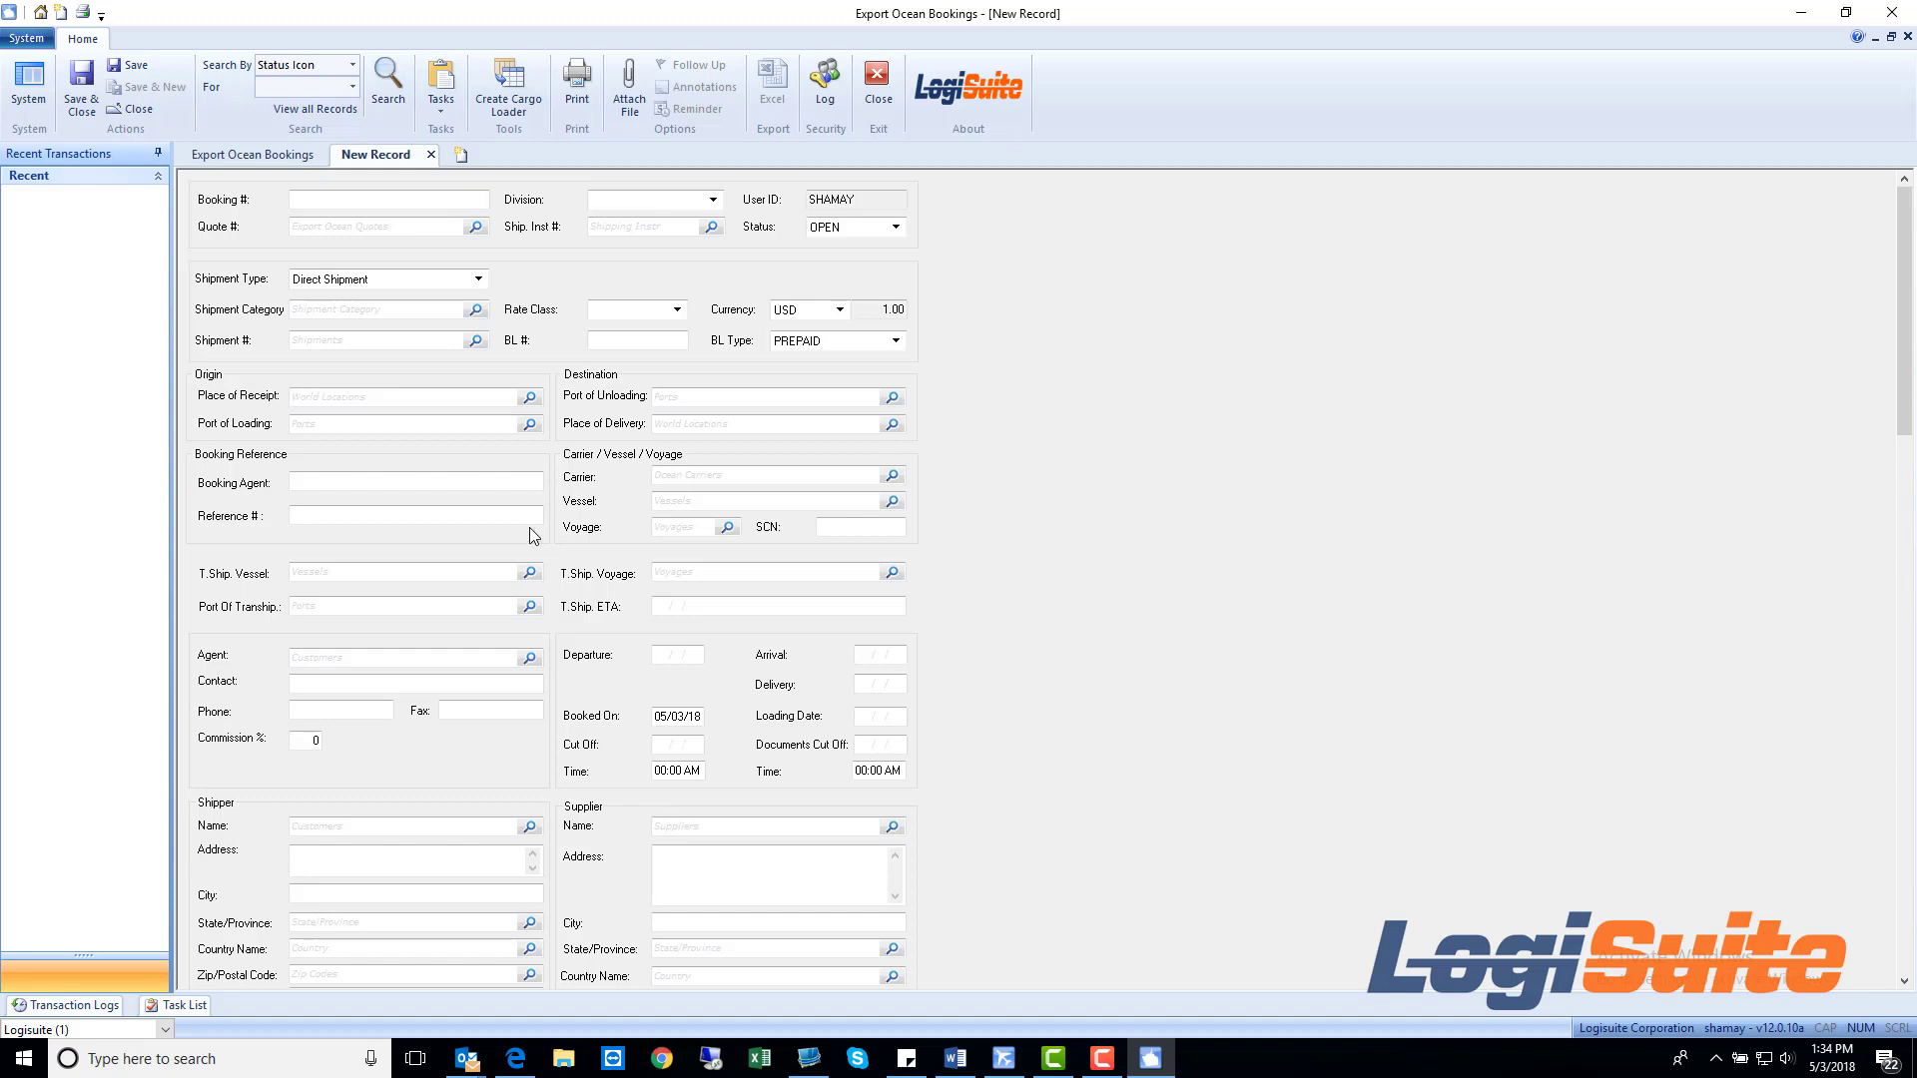
- Enter MAY3RD BKING as the booking number of the new record
left_click(322, 202)
left_click(750, 478)
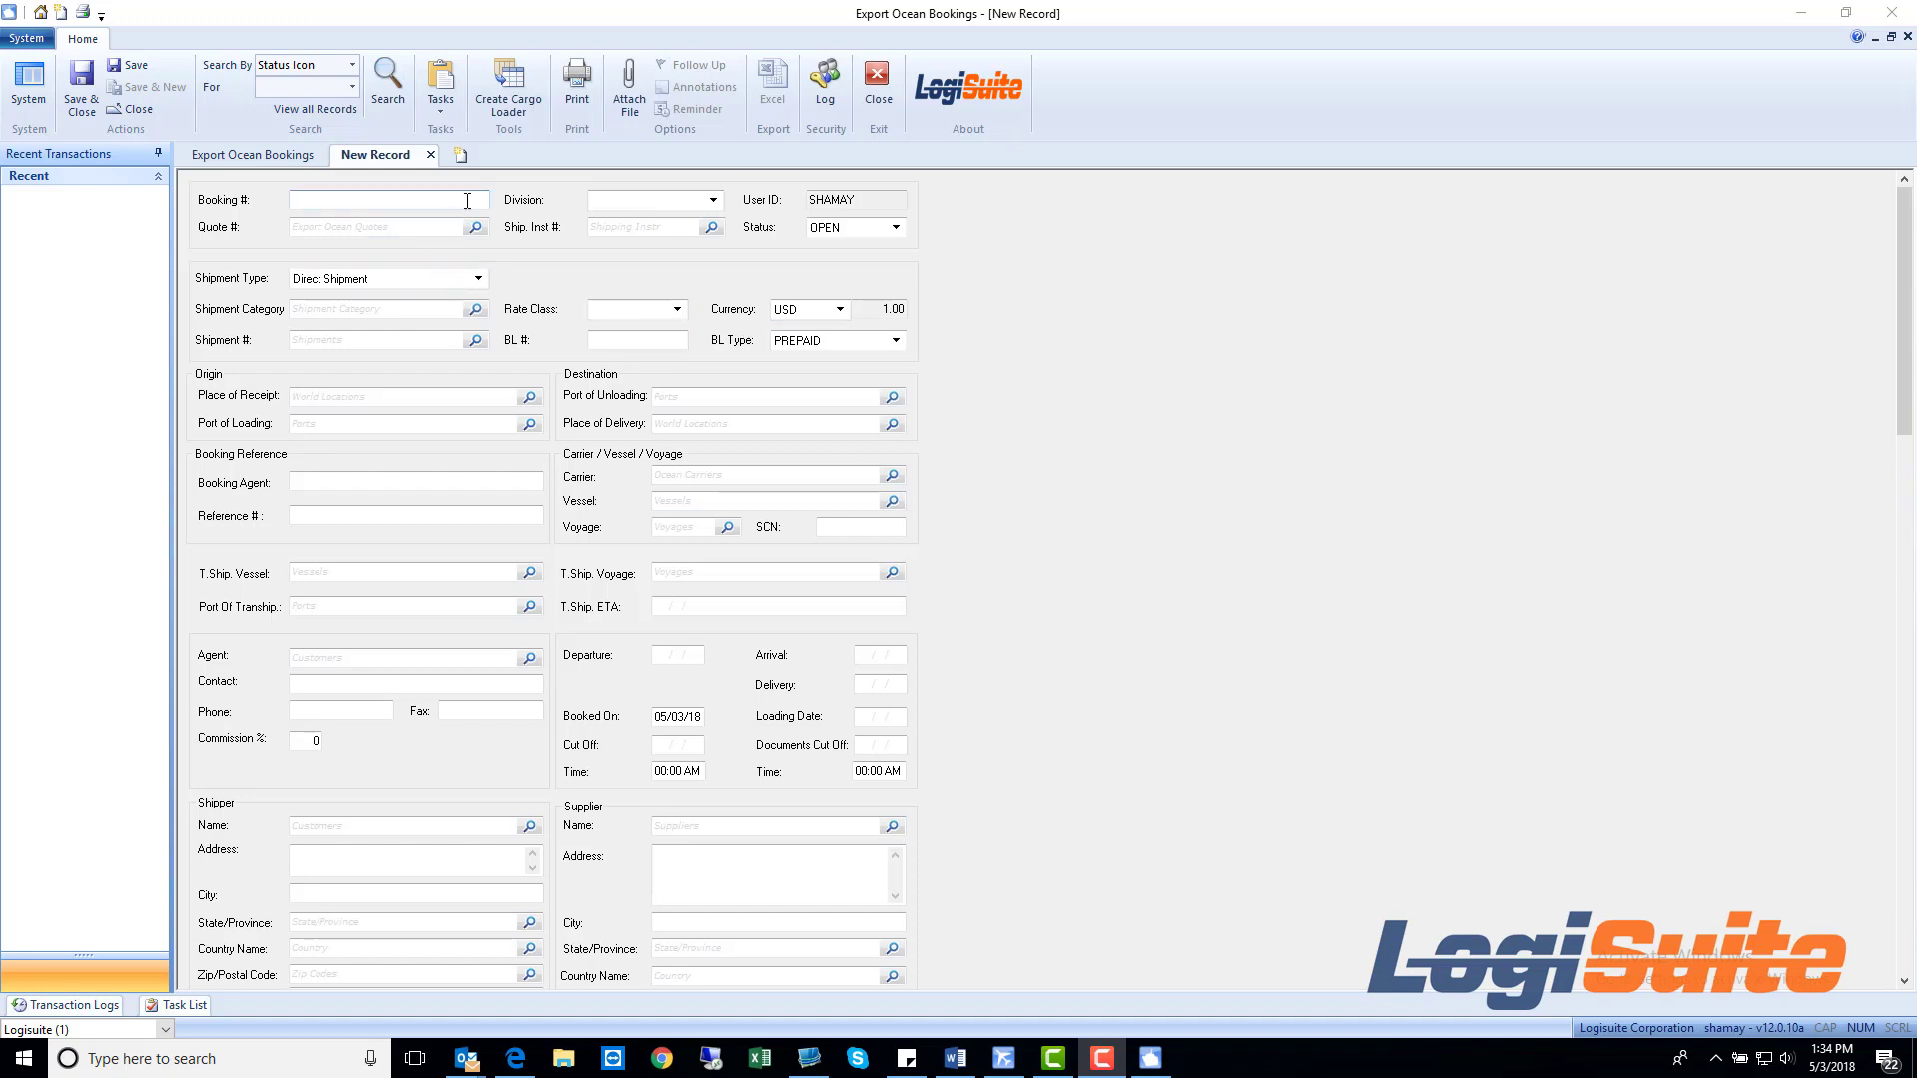
left_click(400, 200)
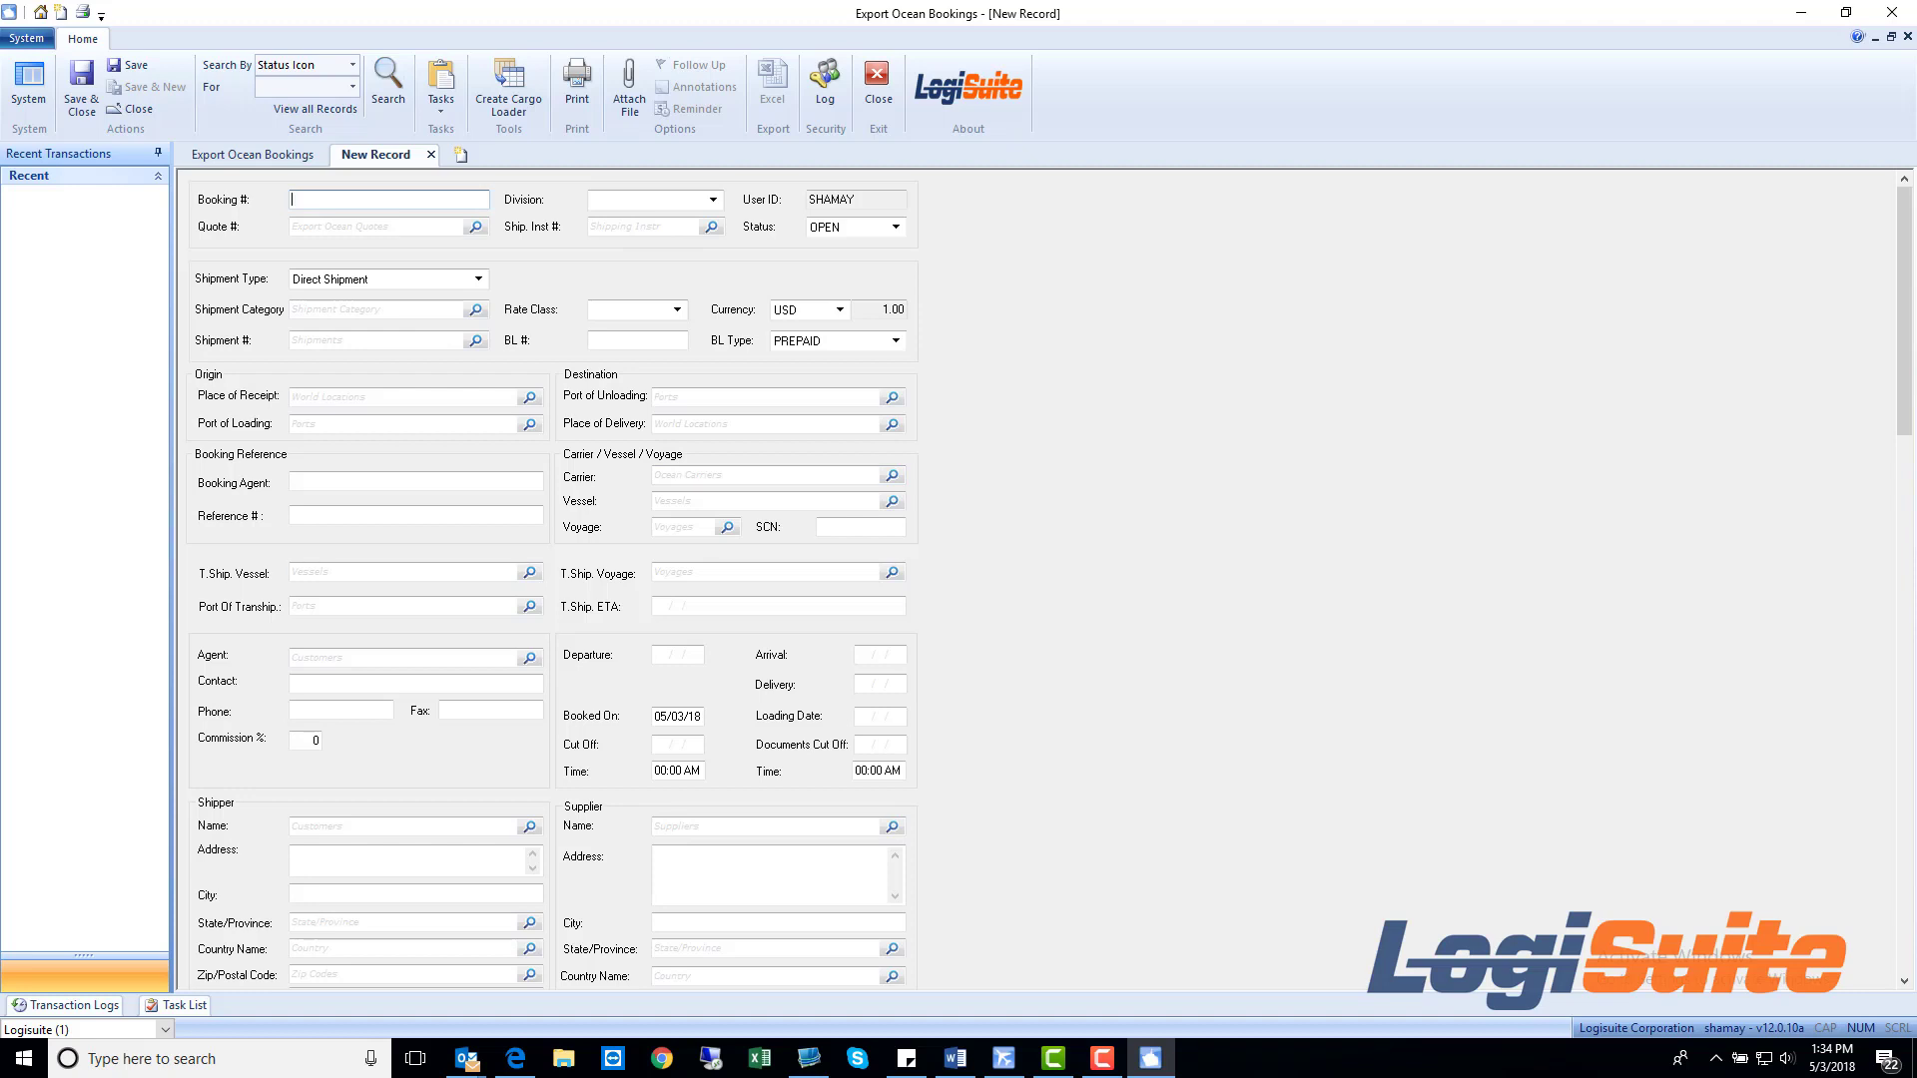
type("MAY3RD BKING")
- Browse the list of existing quotes that can be linked to the booking
left_click(437, 228)
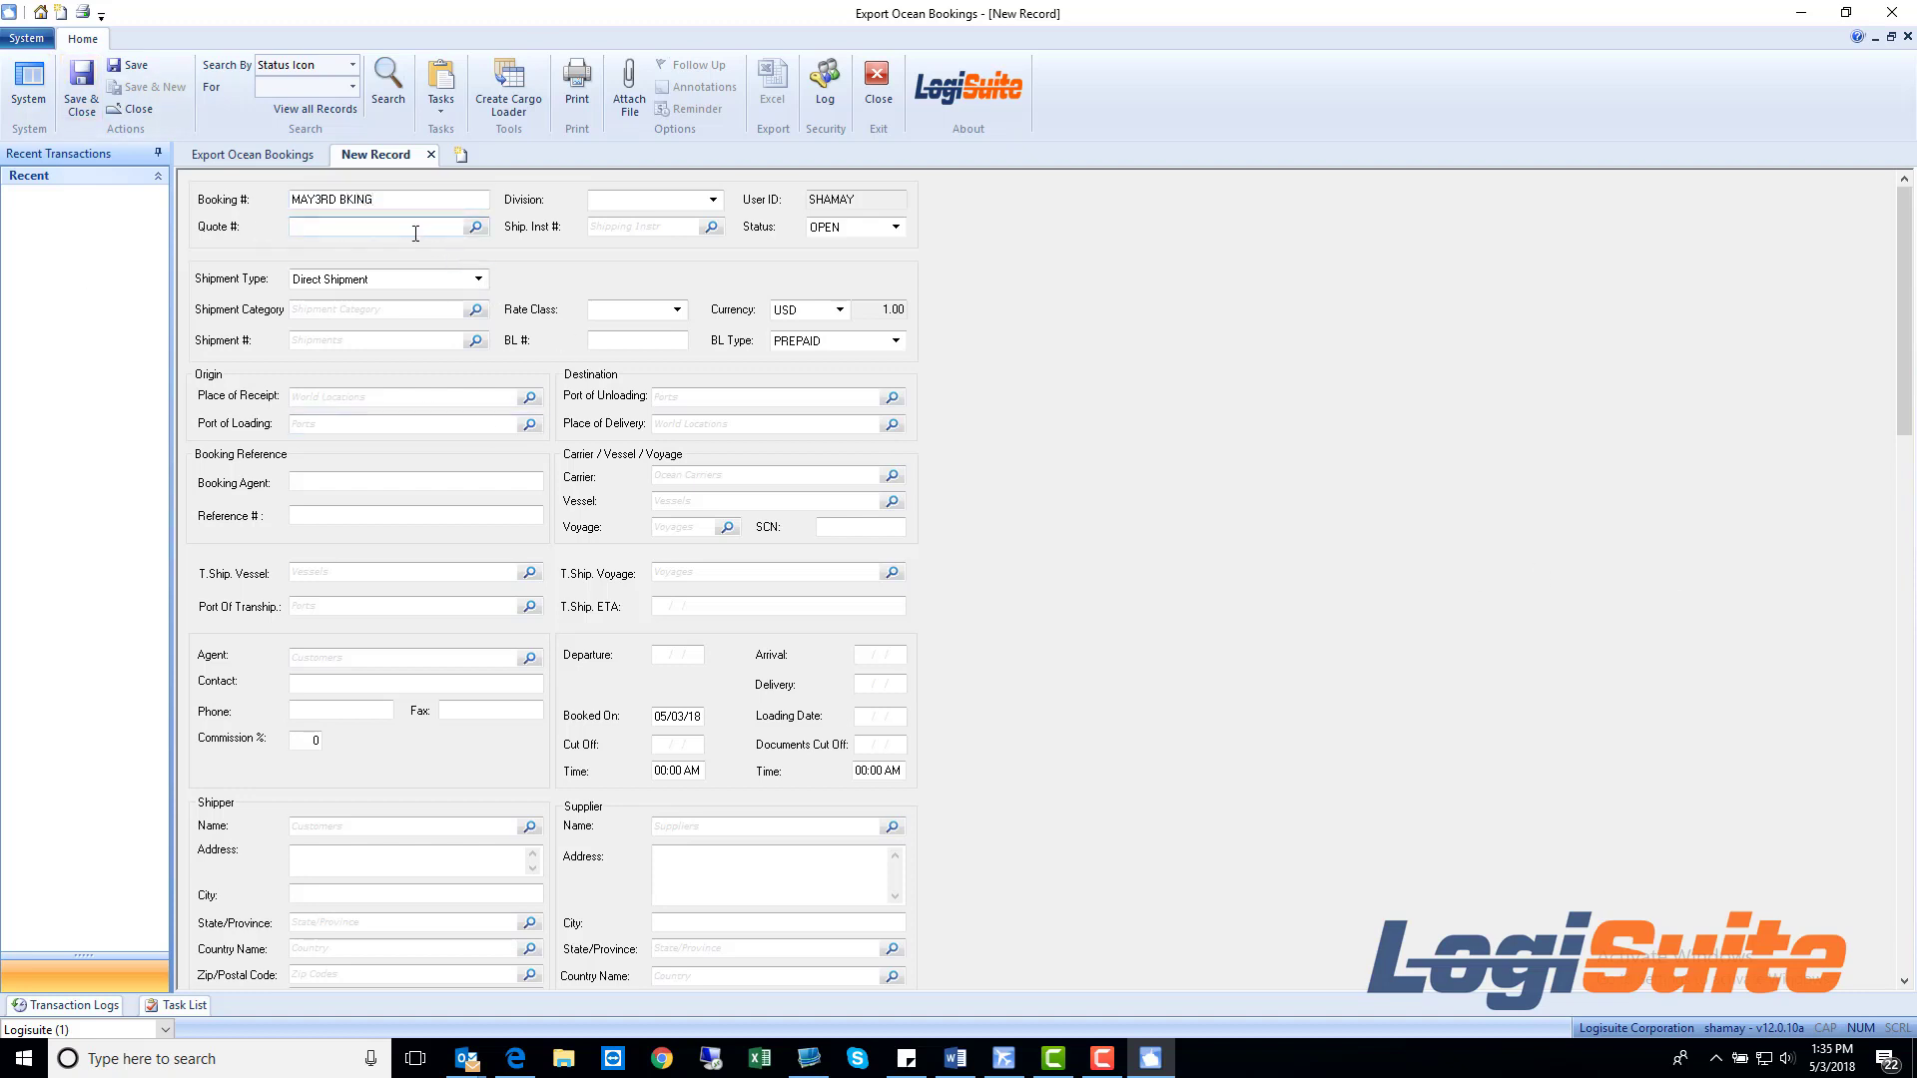
left_click(476, 228)
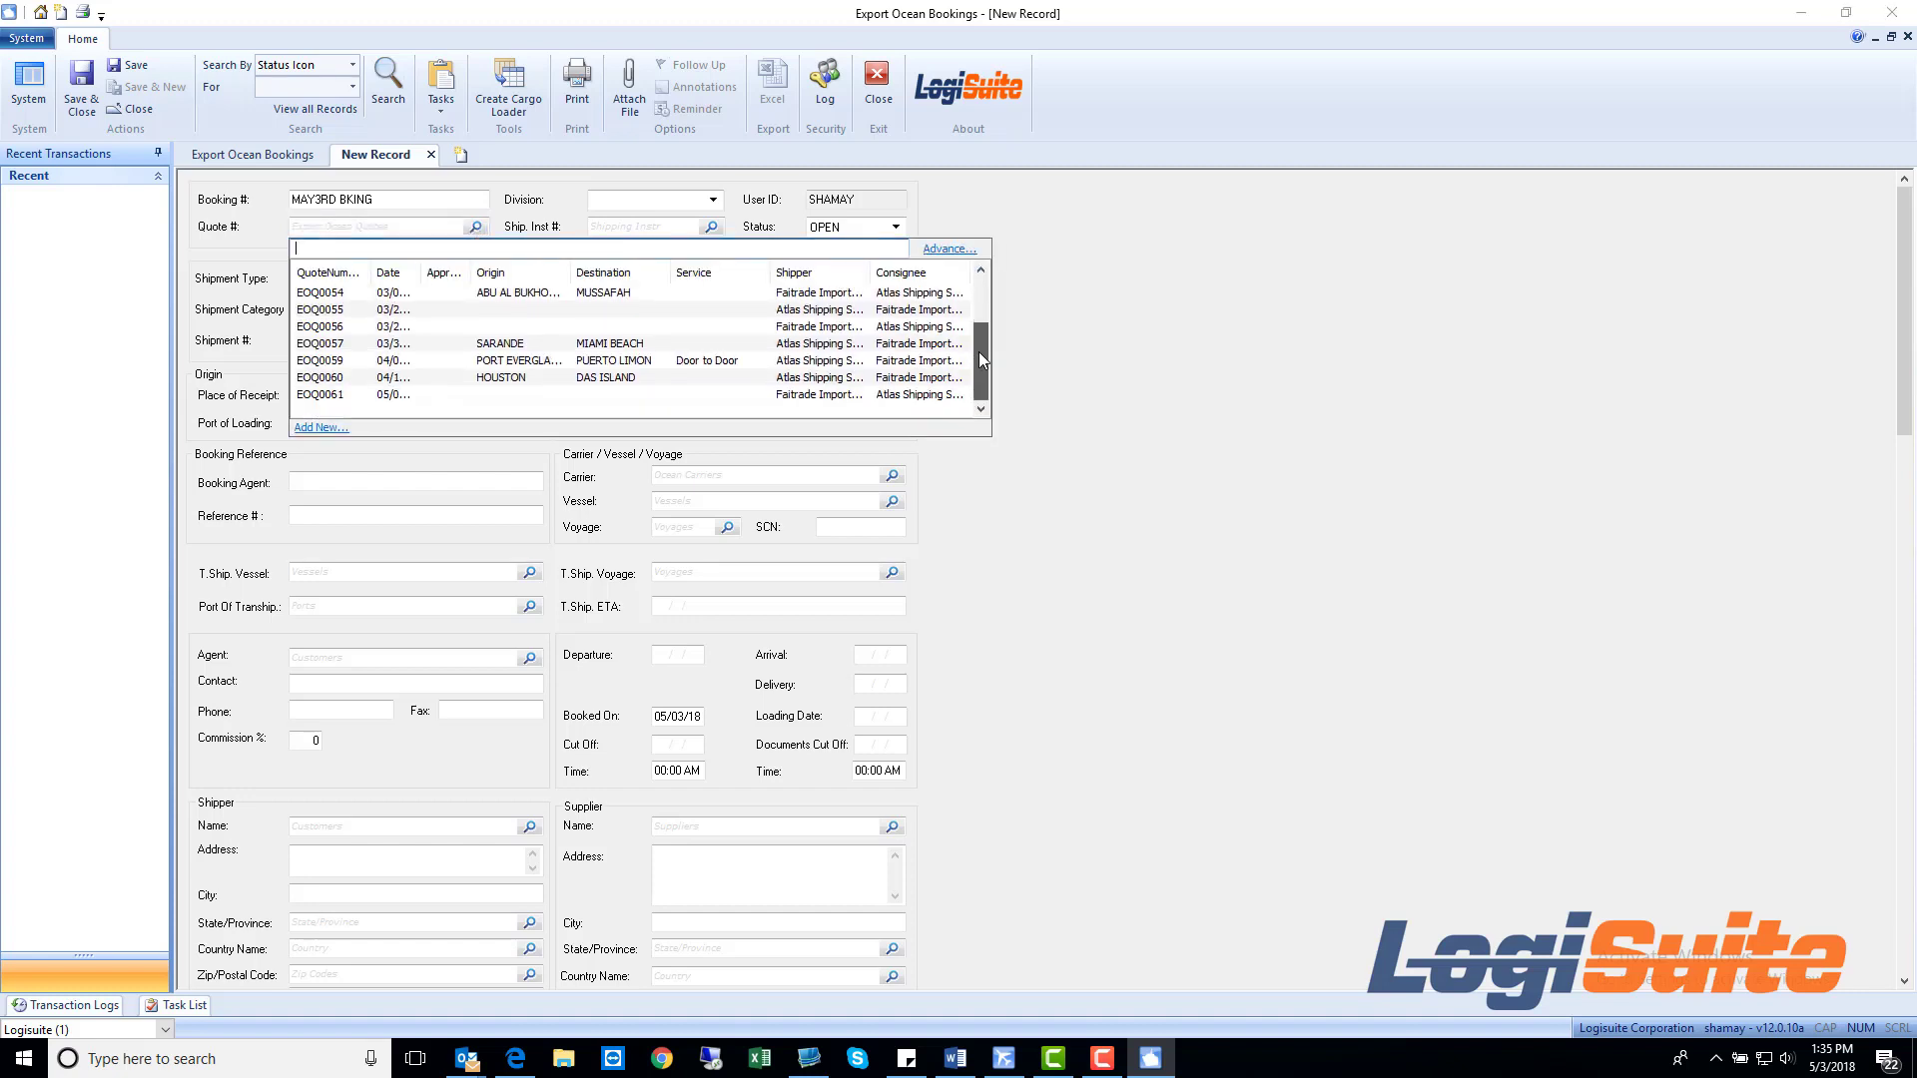
left_click_drag(978, 352, 980, 279)
left_click(1125, 390)
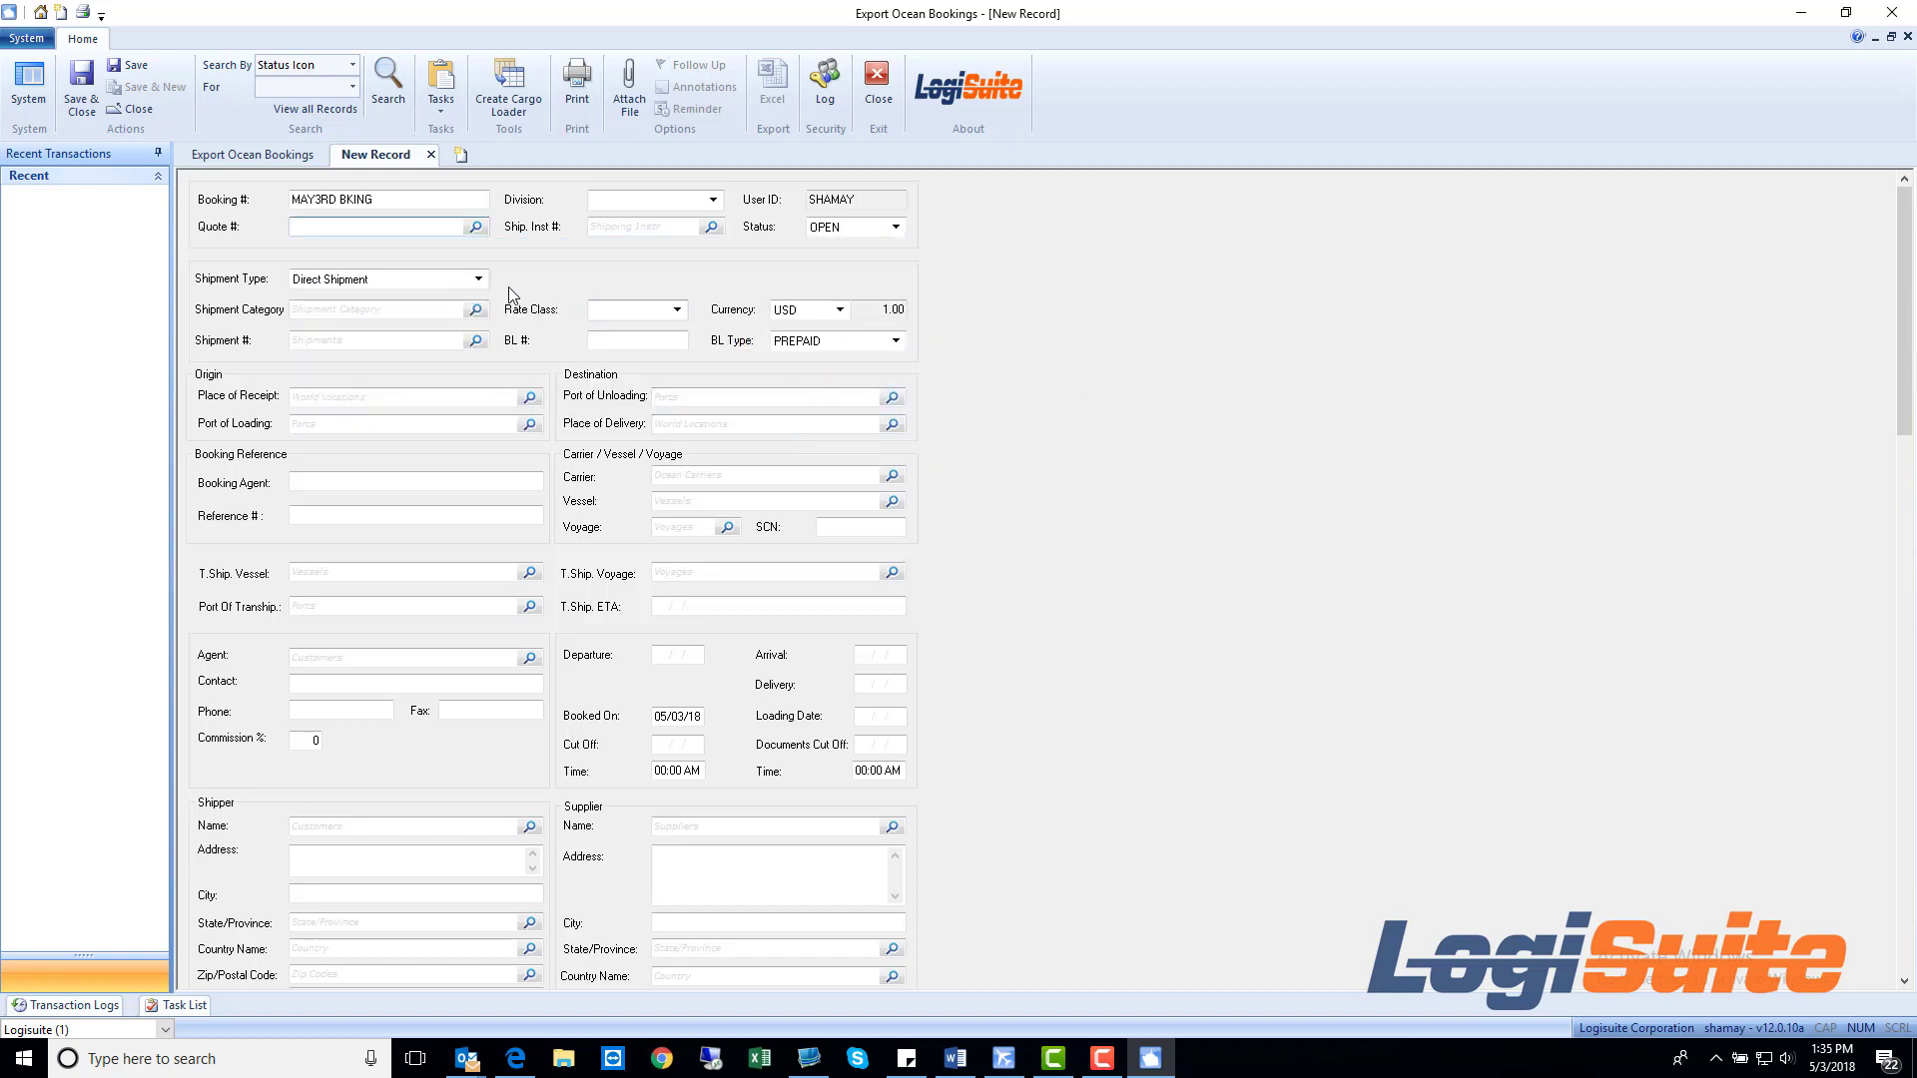
- Set the shipment type to Consolidation Shipment and accept using the own company as shipper on the master
left_click(469, 287)
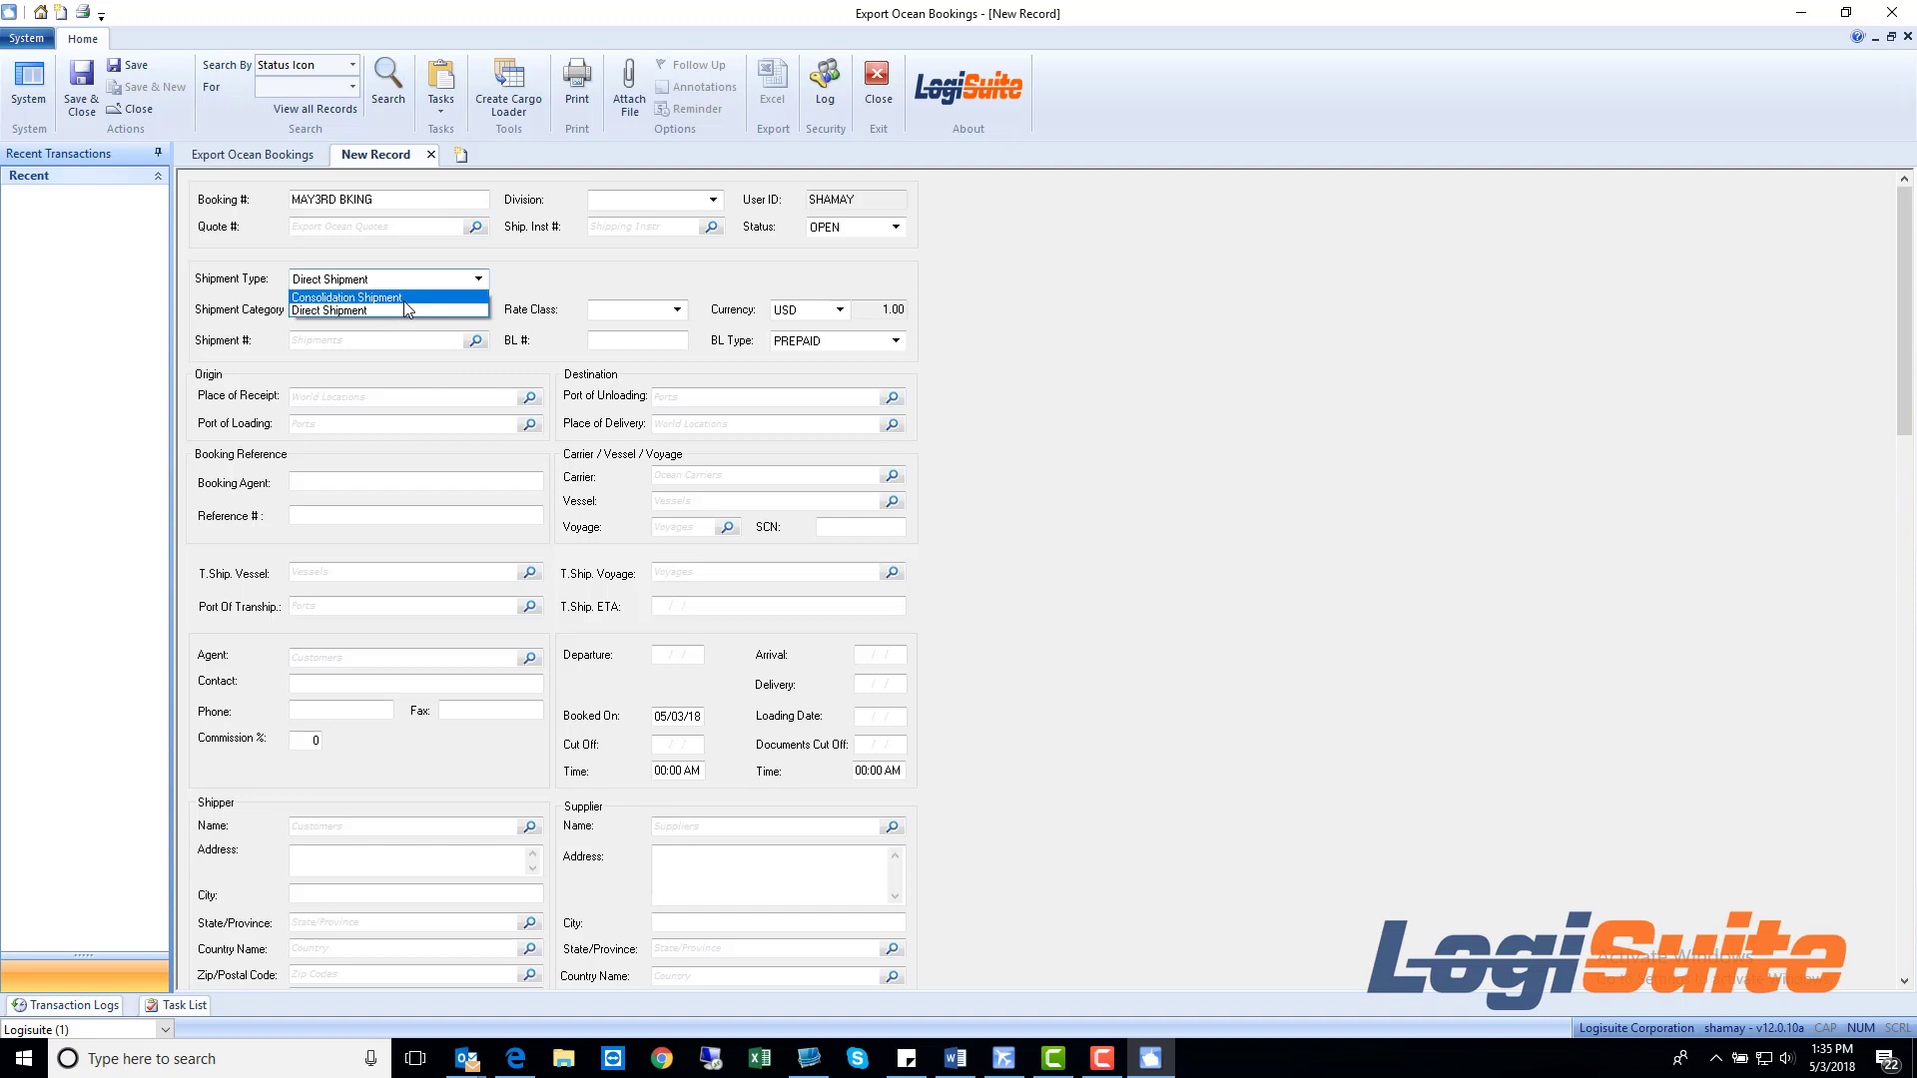
left_click(418, 299)
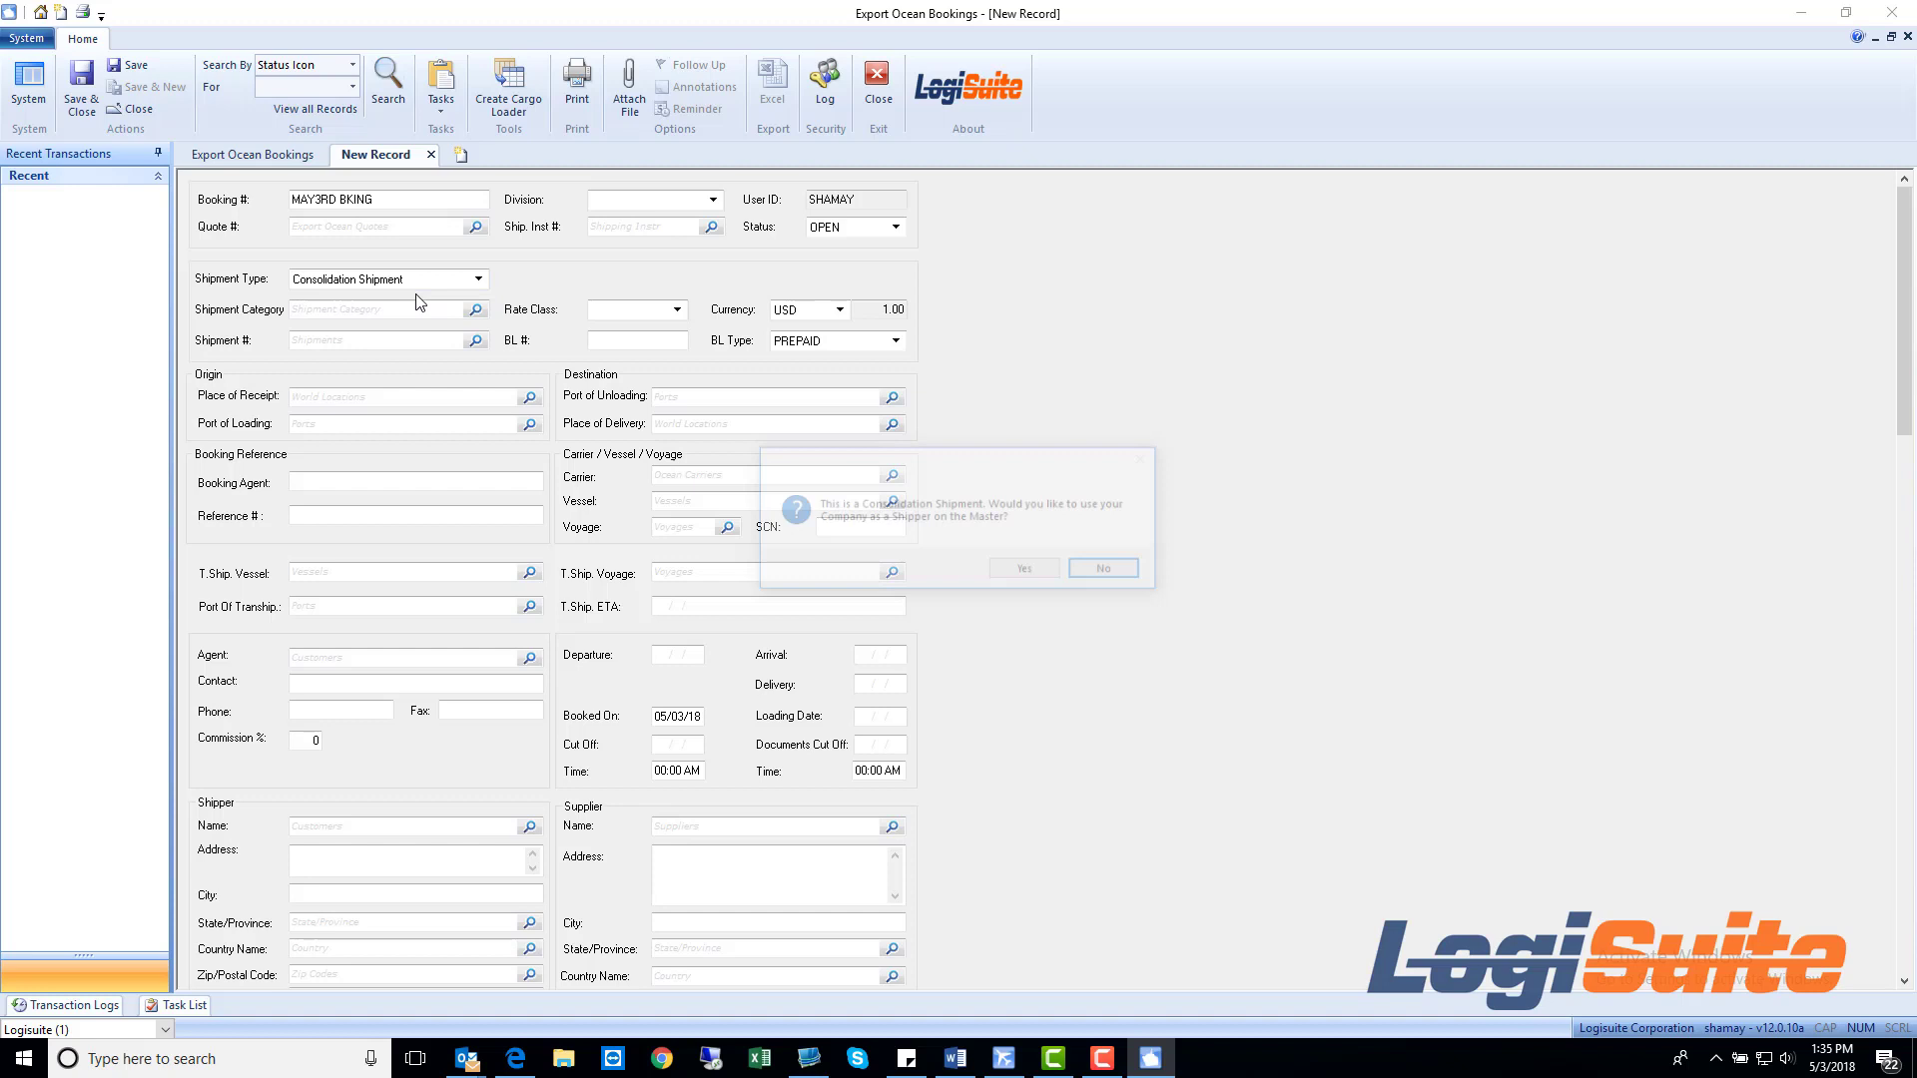
left_click(1027, 571)
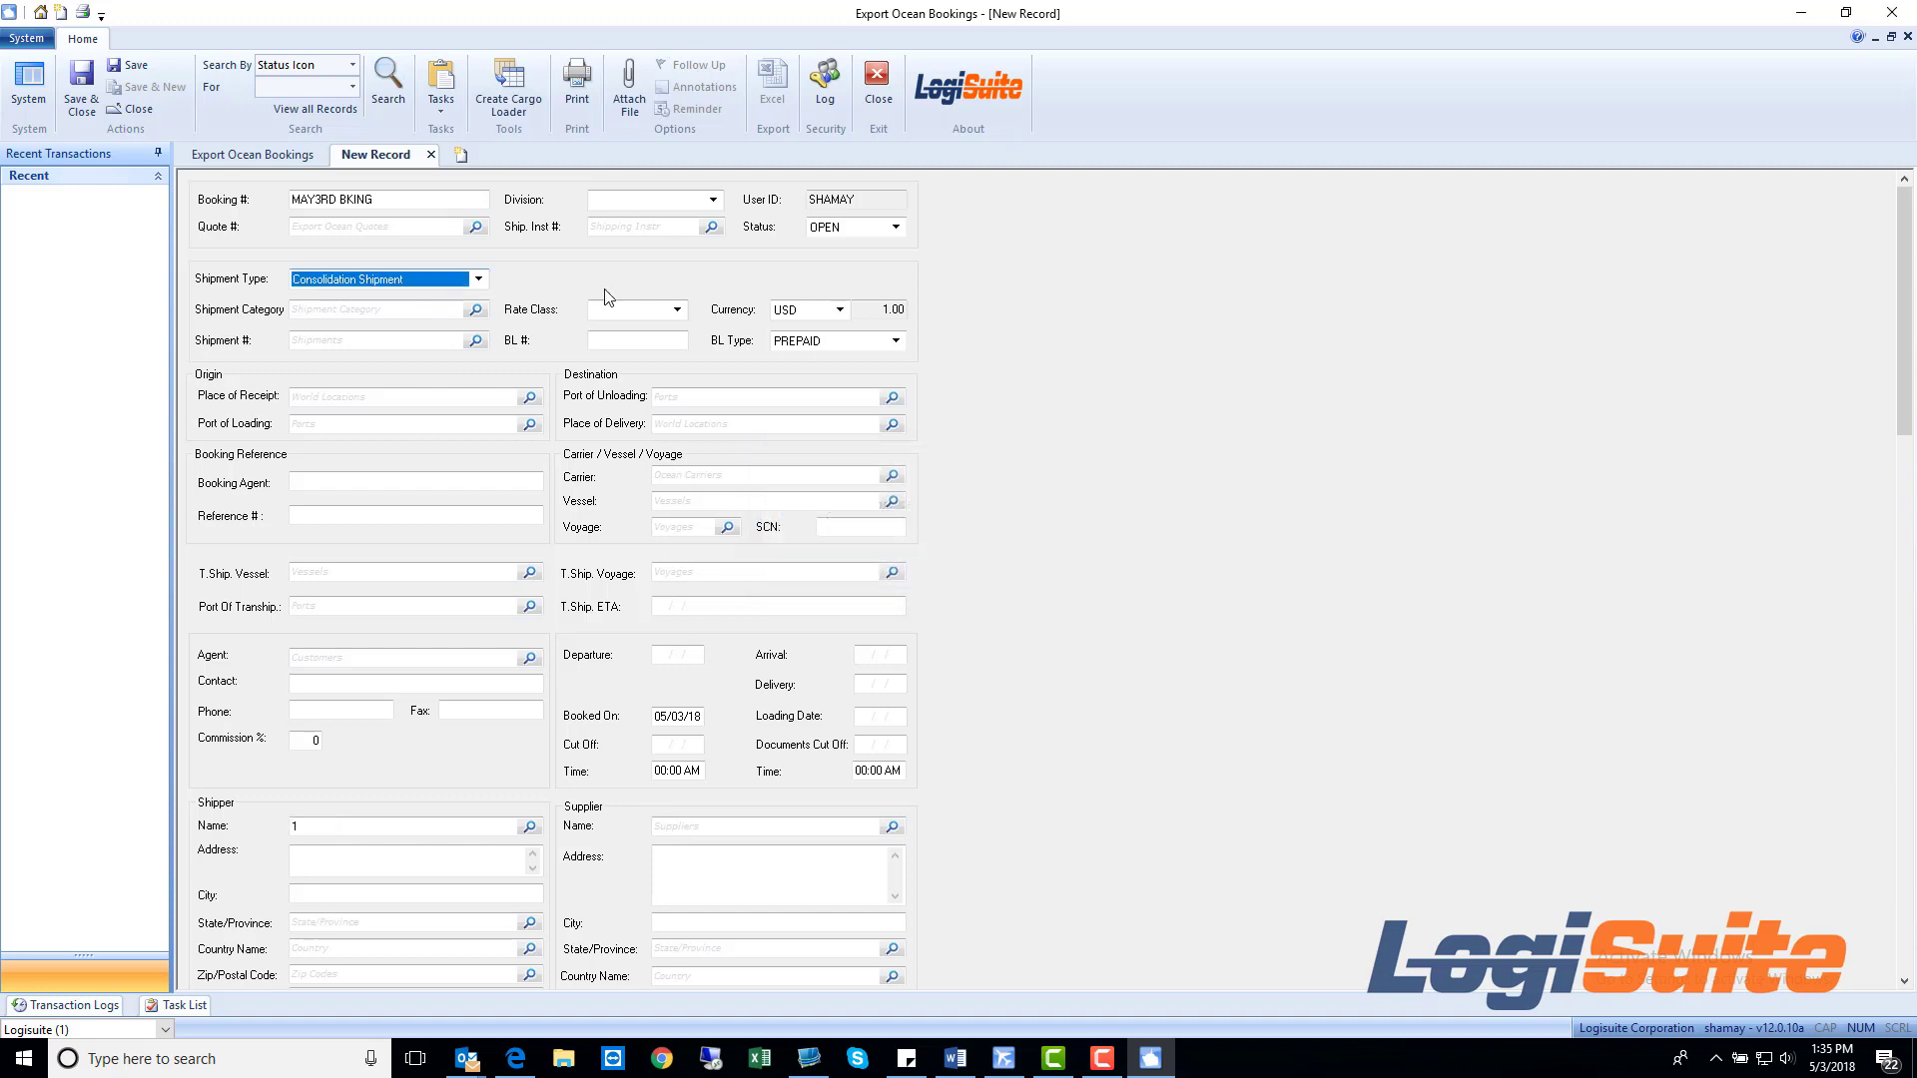
- Set the port of loading to MIAMI from the matching ports
left_click(368, 341)
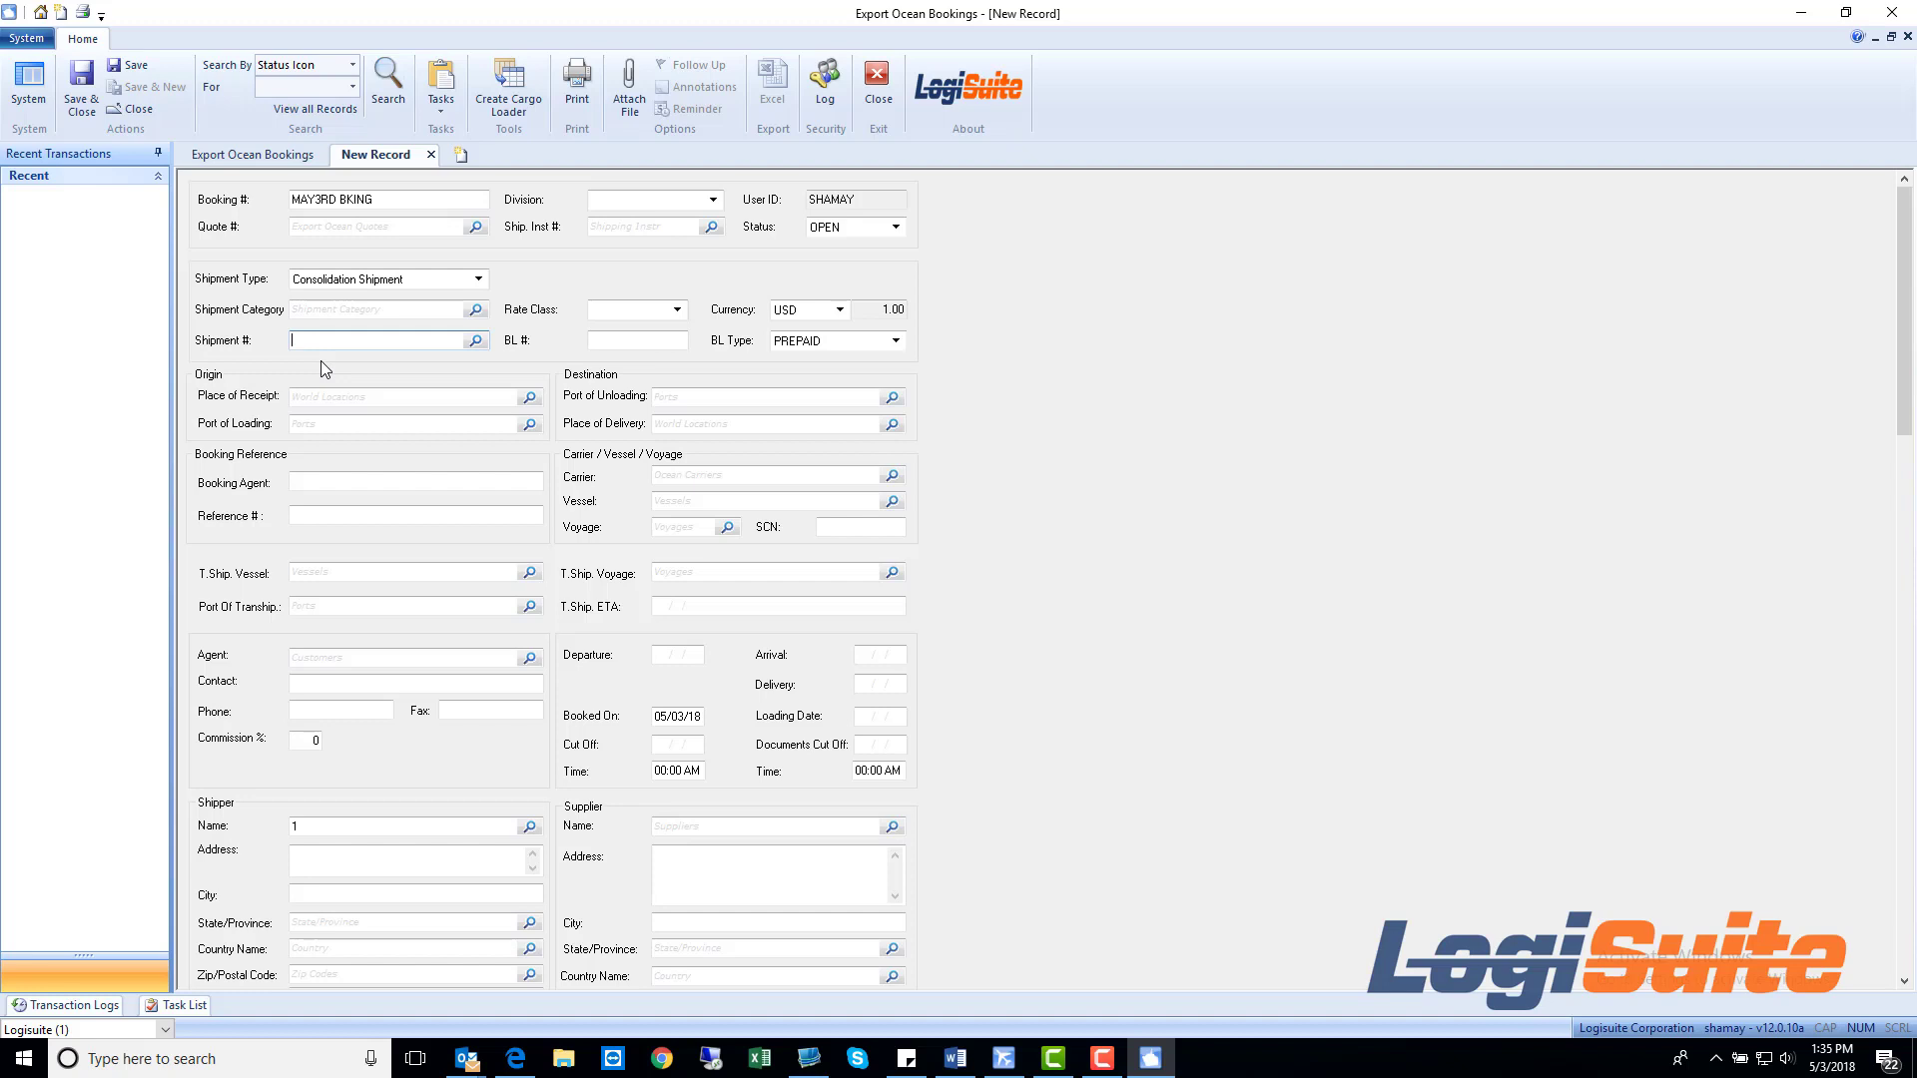
left_click(437, 424)
type("MIAMI")
key("Tab")
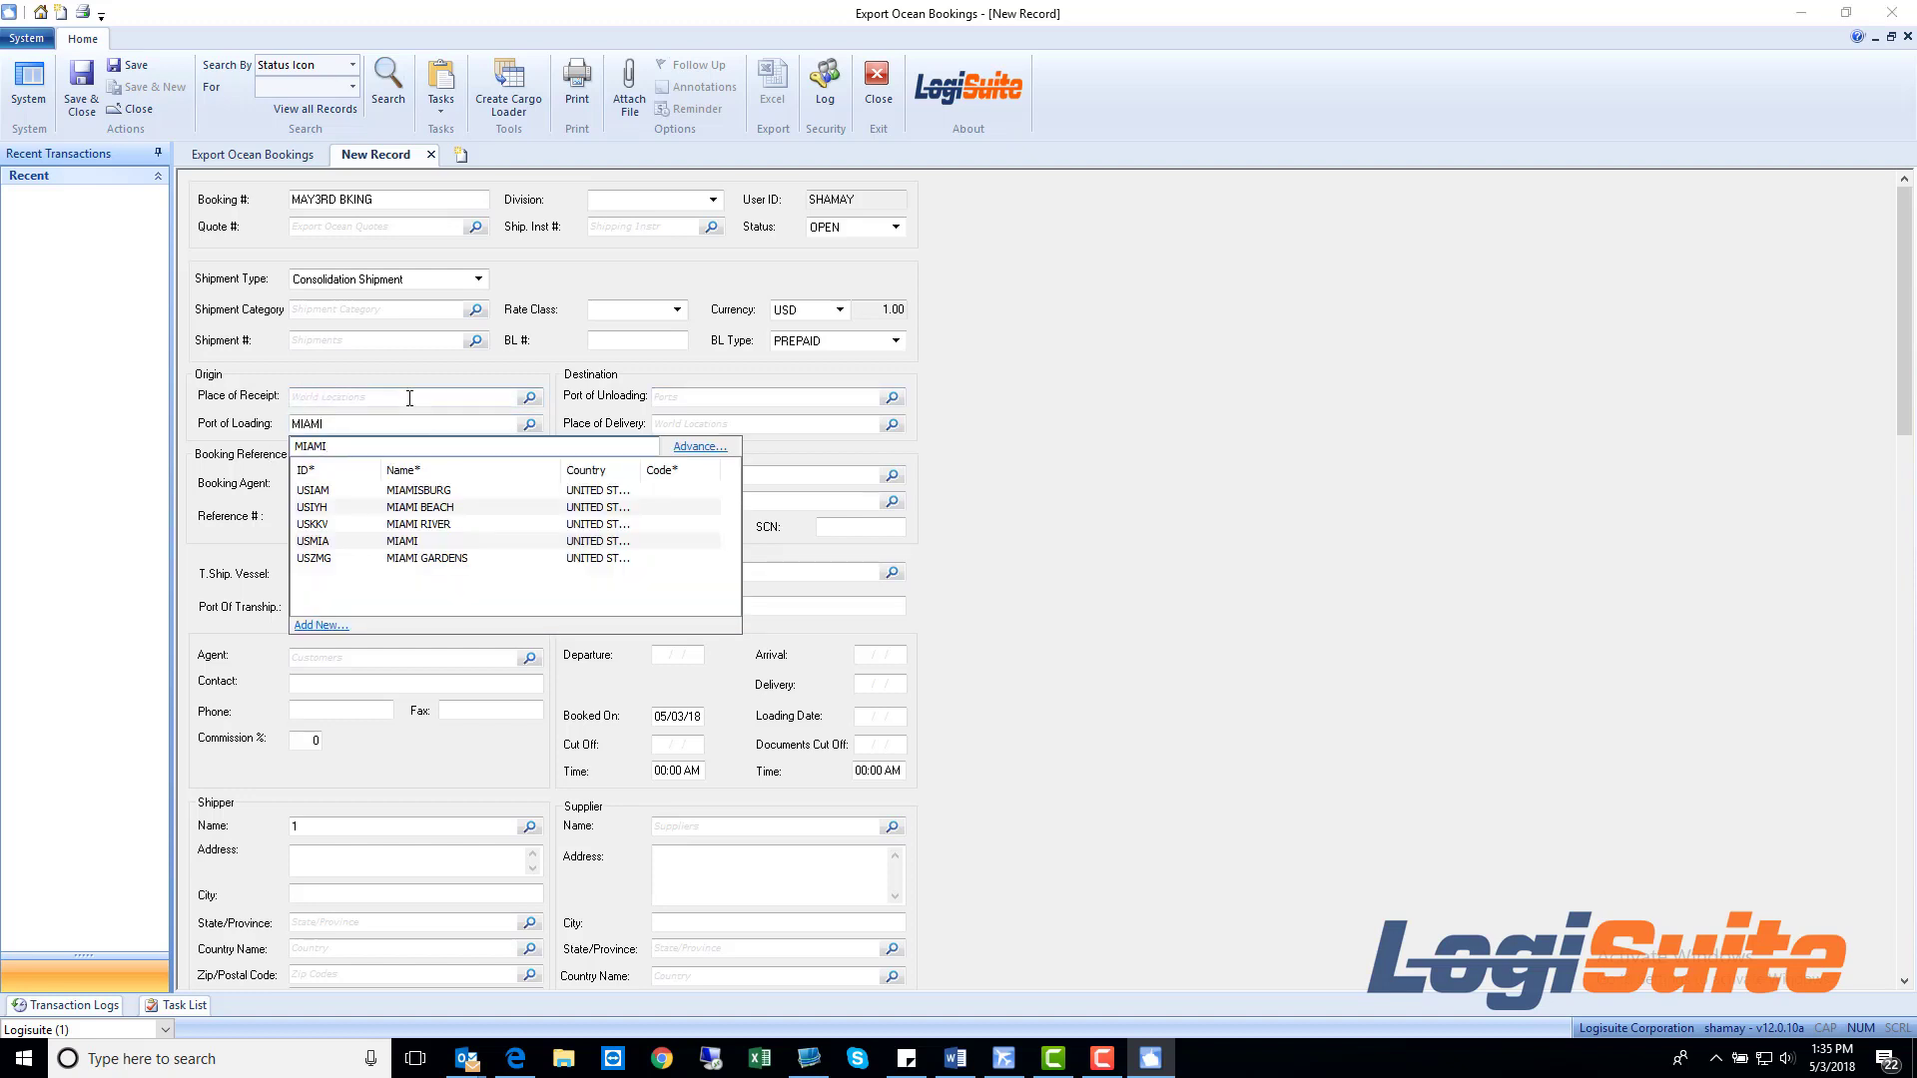
left_click(424, 542)
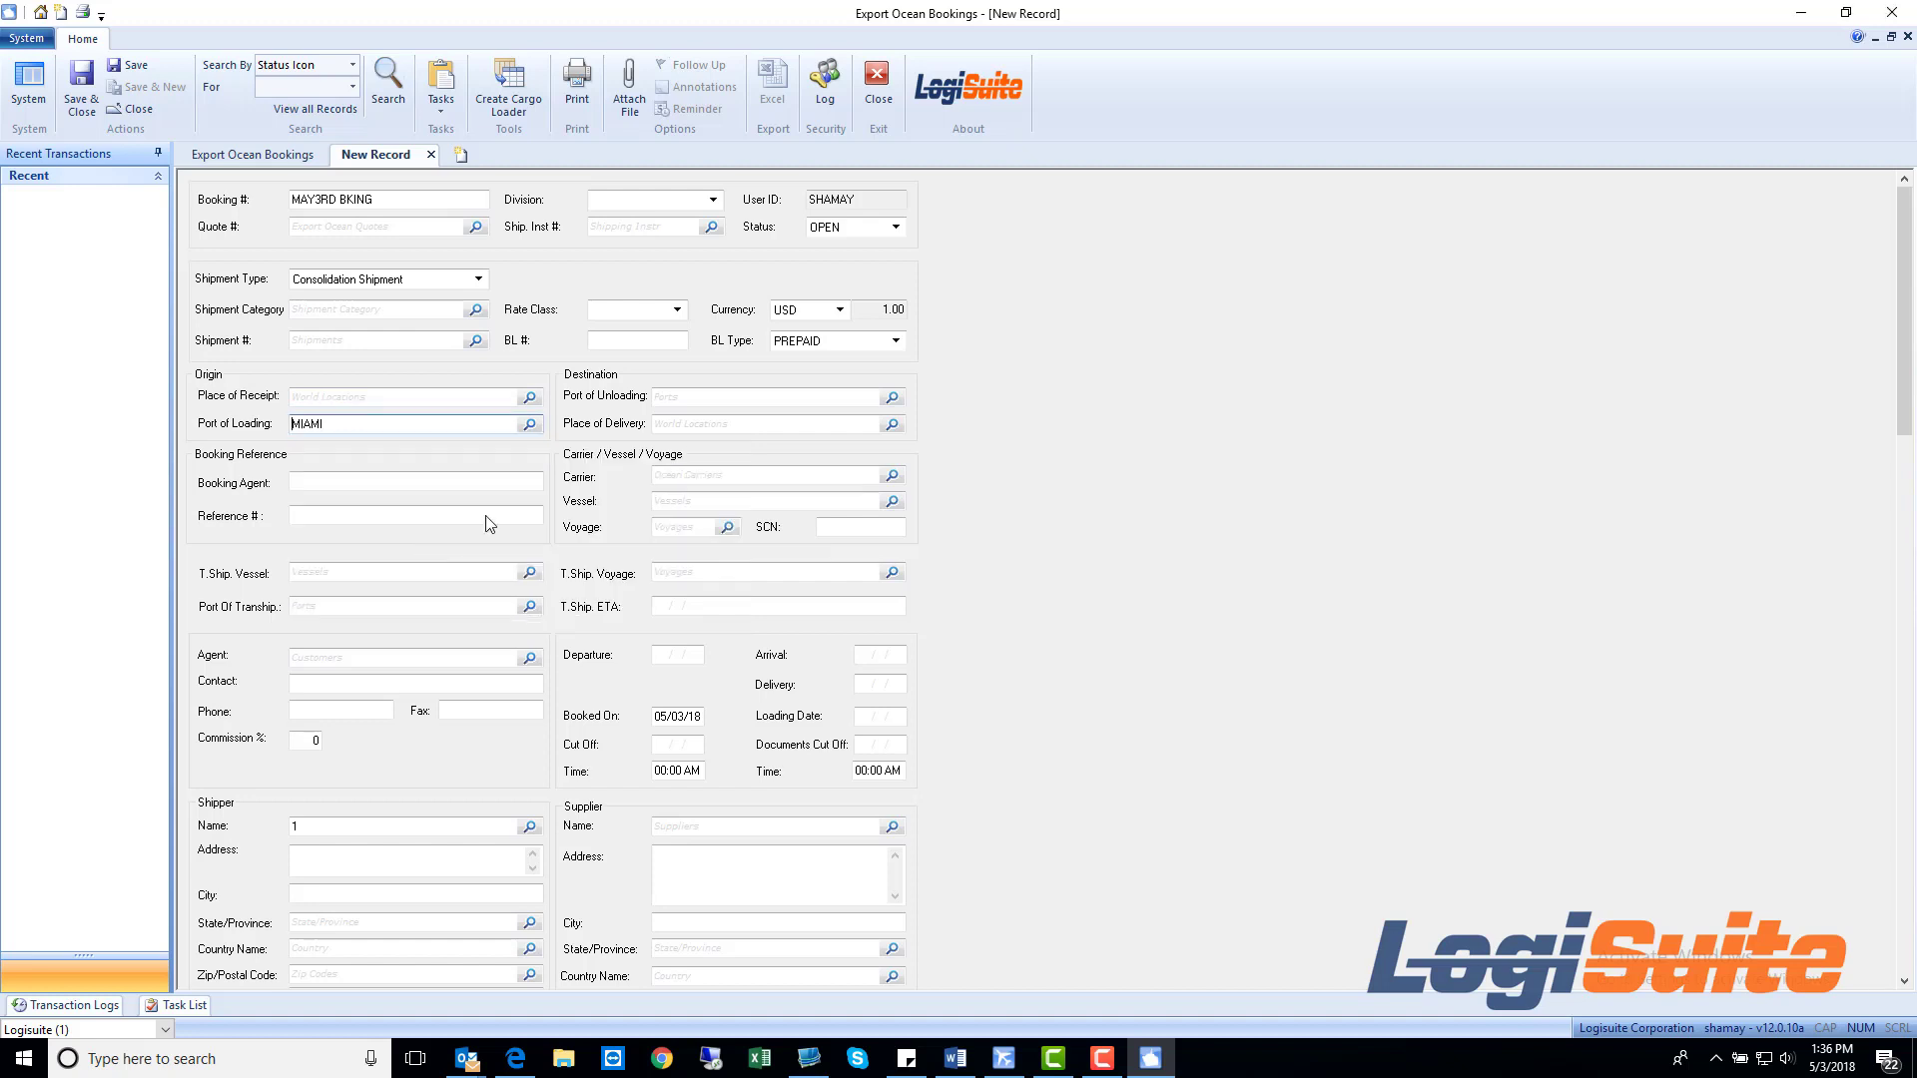
- Set the port of unloading to HOUSTON and the carrier to ANL CONTAINER LINE PTY LIMITED
left_click(731, 397)
type("HOUSTON")
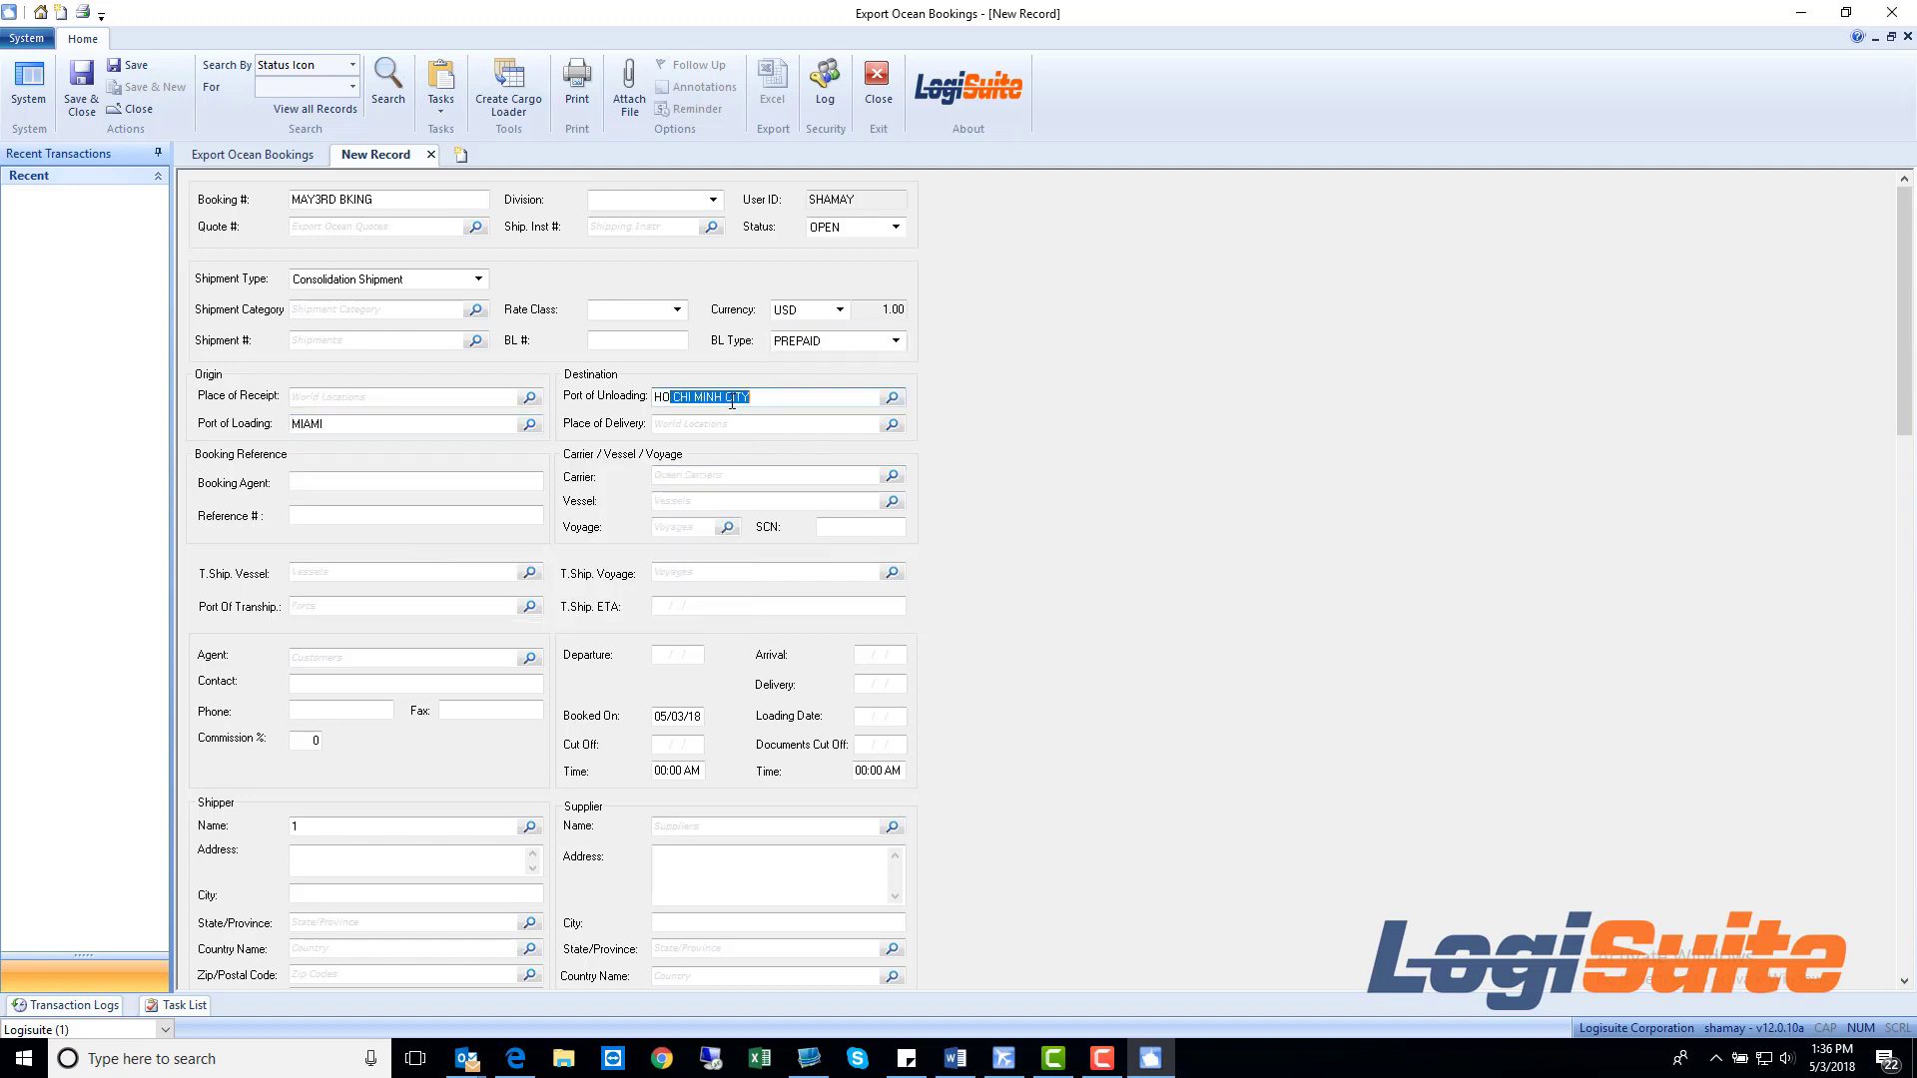
key("Tab")
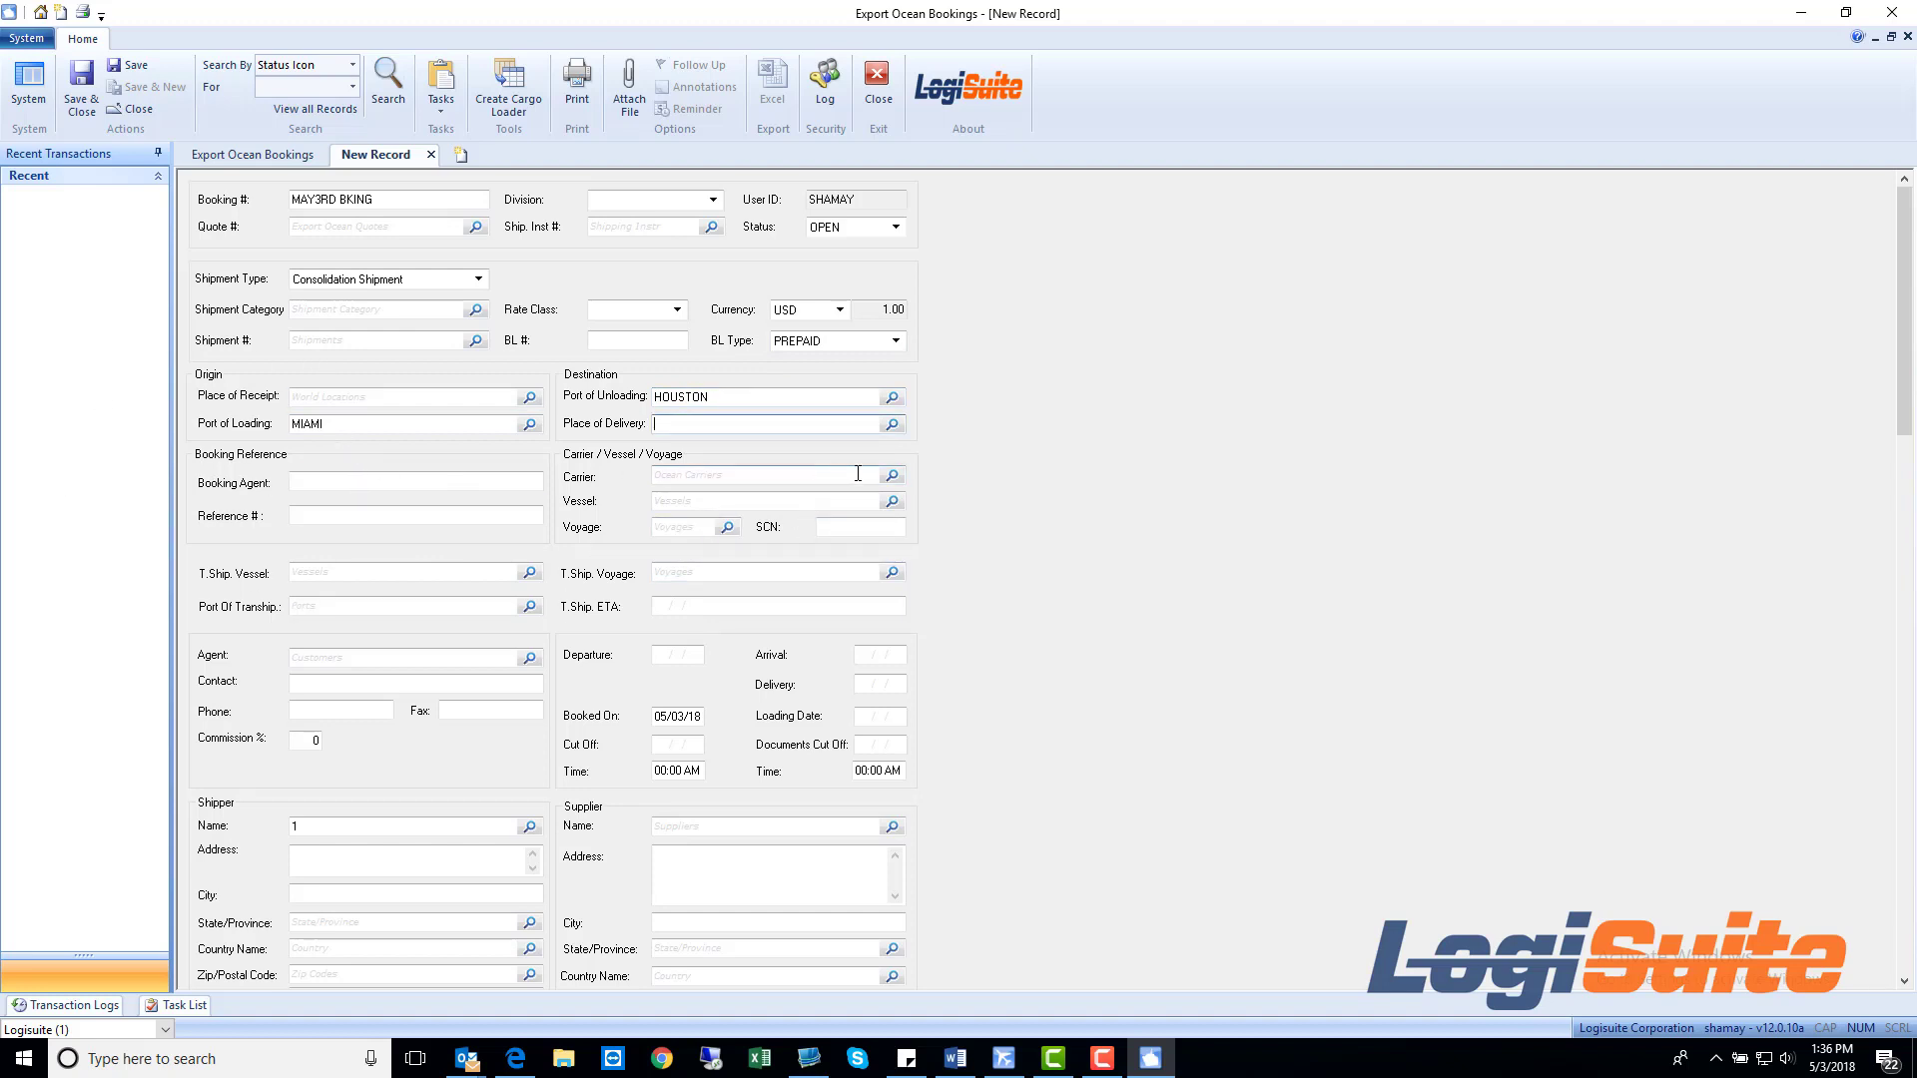
left_click(893, 476)
left_click(799, 542)
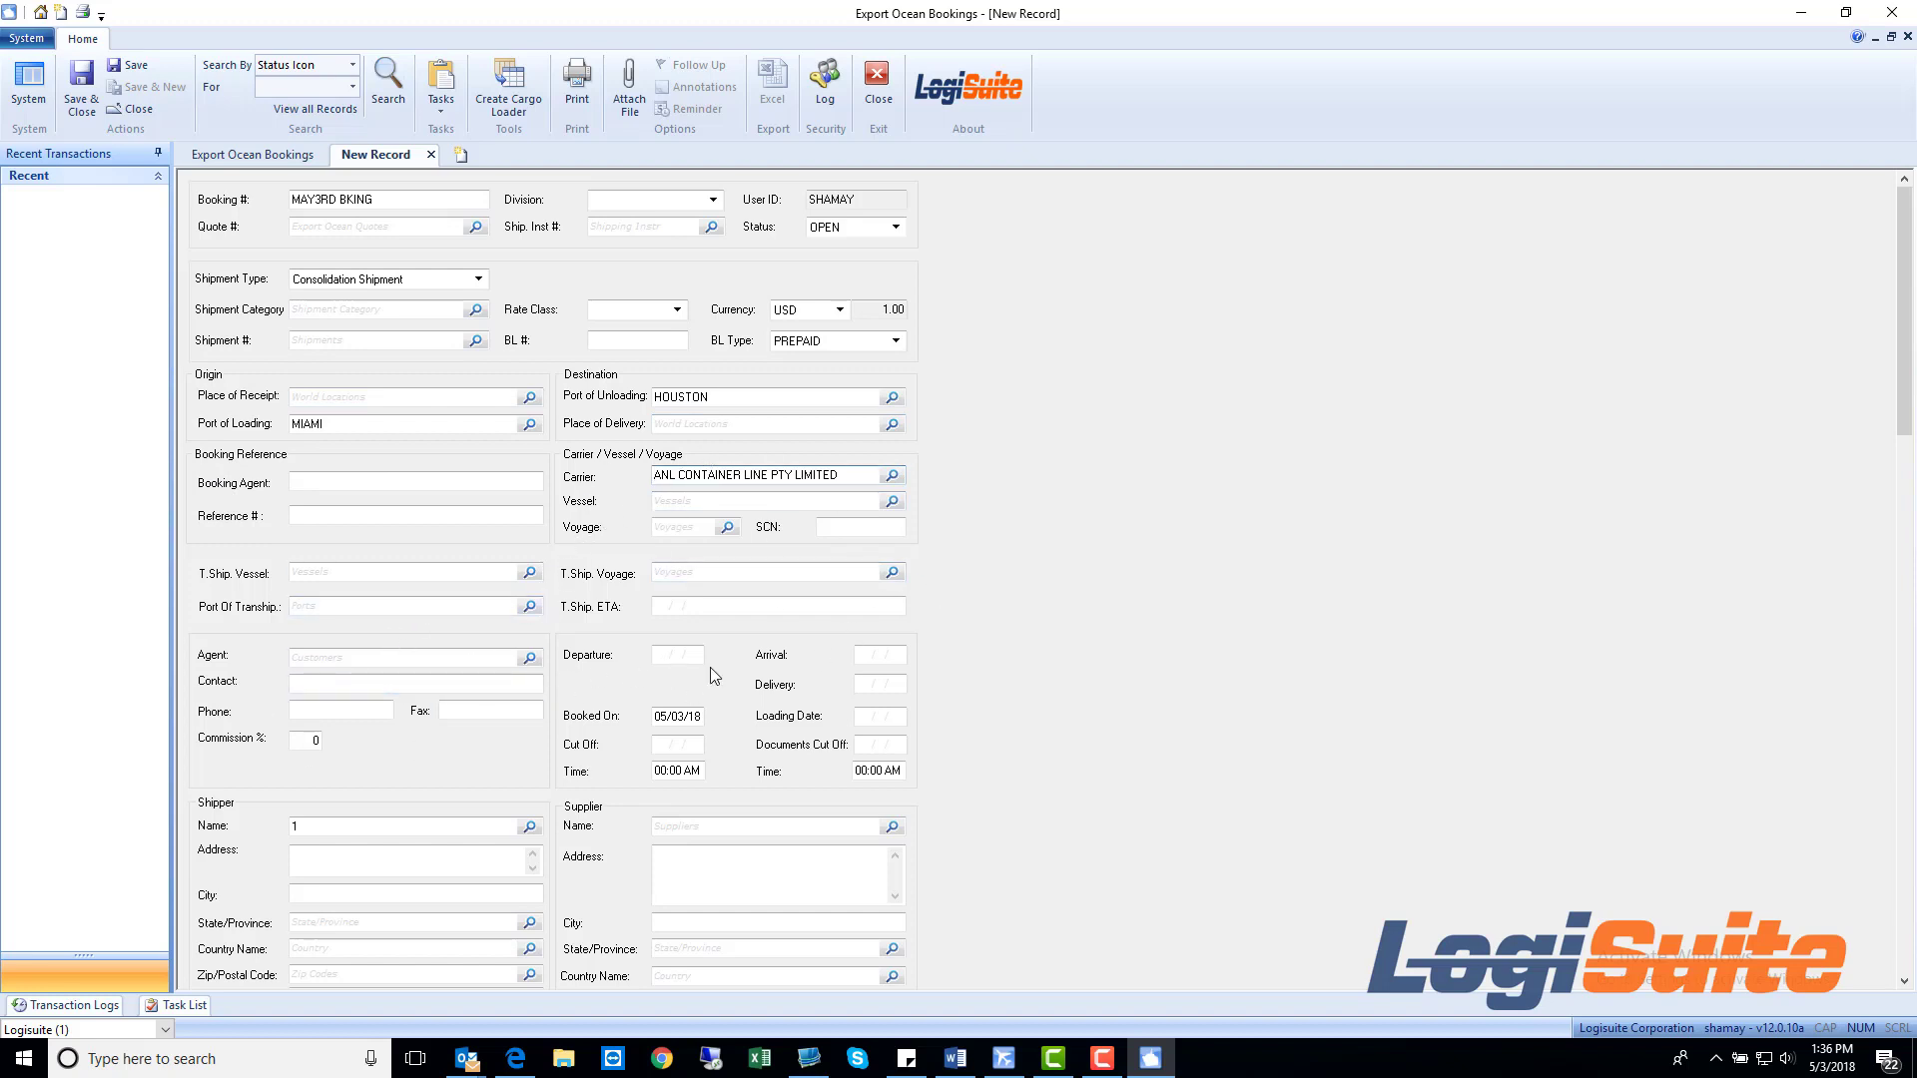
- Set the departure date to 05/11/18 and the arrival date to 05/18/18
left_click(677, 655)
left_click(654, 734)
key("Tab")
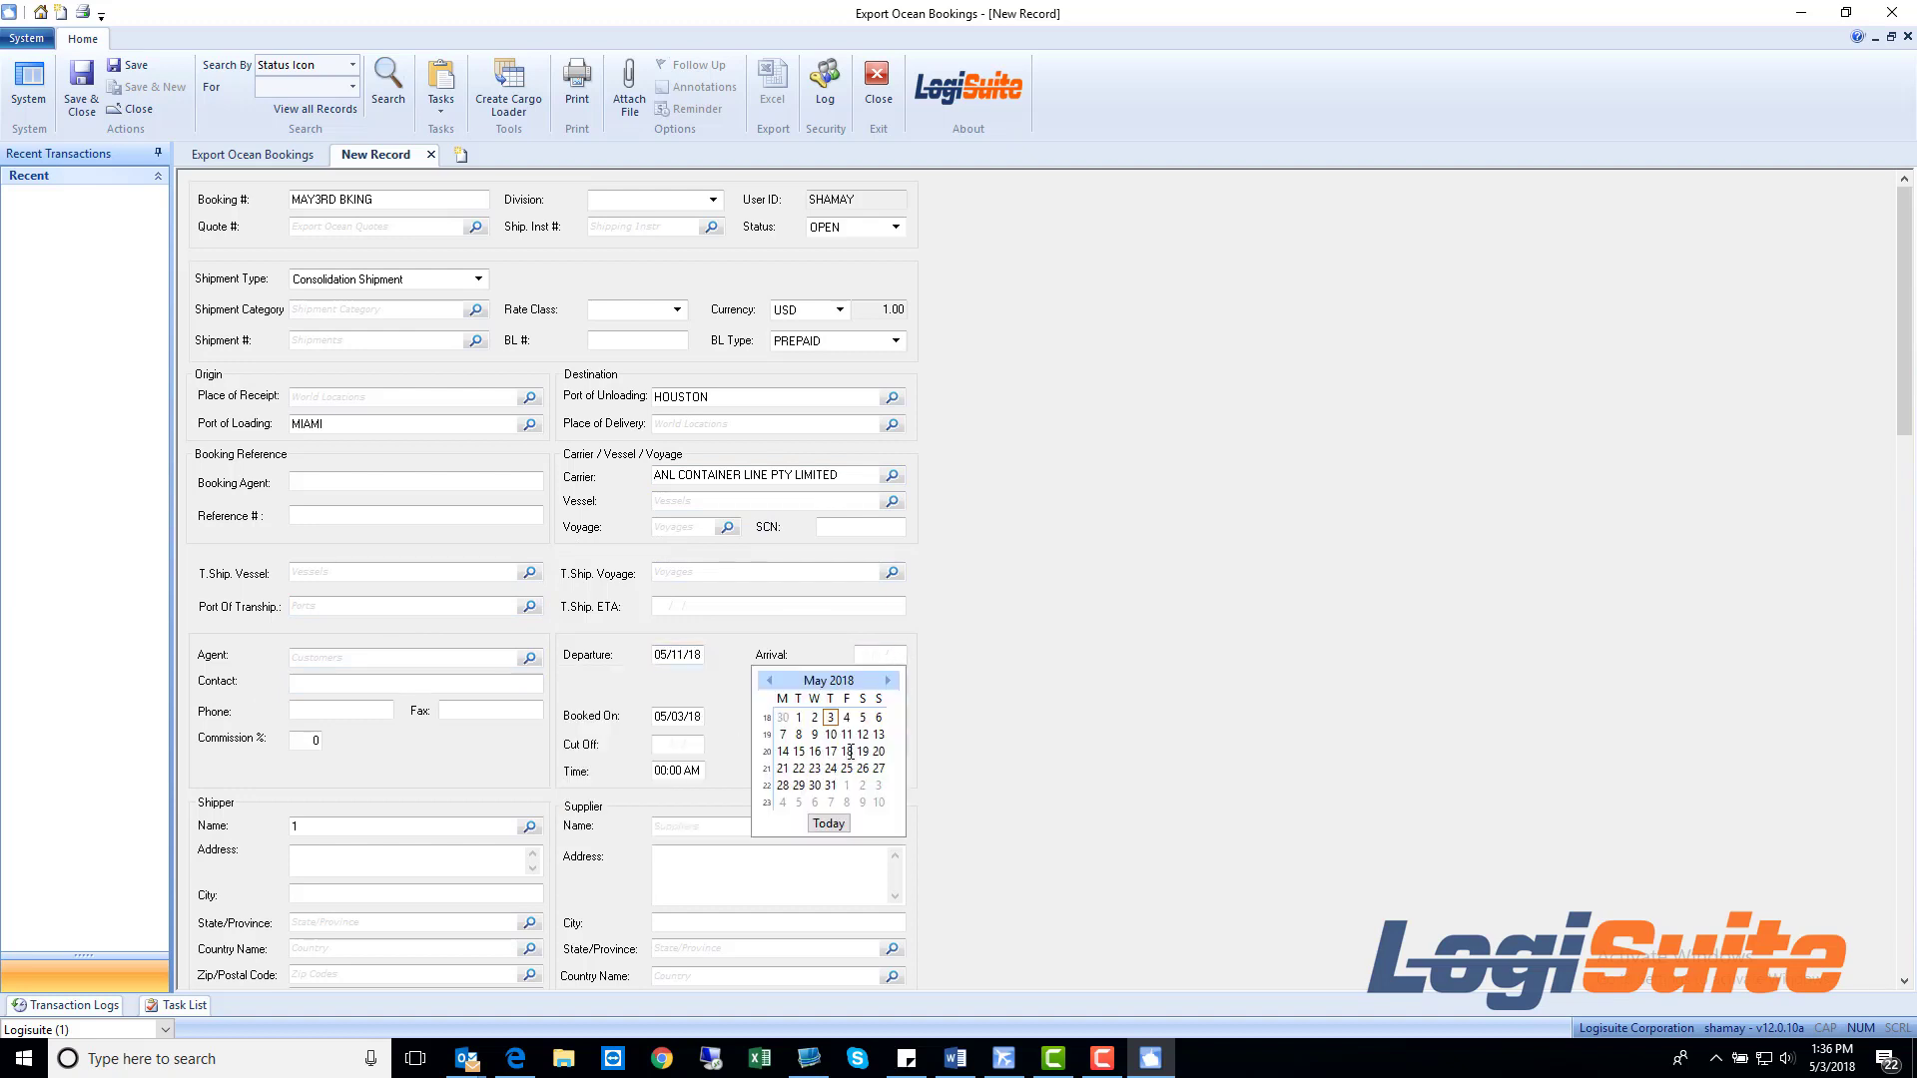
left_click(847, 750)
- Set both the cut-off date and the documents cut-off date to 05/10/18
key("Tab")
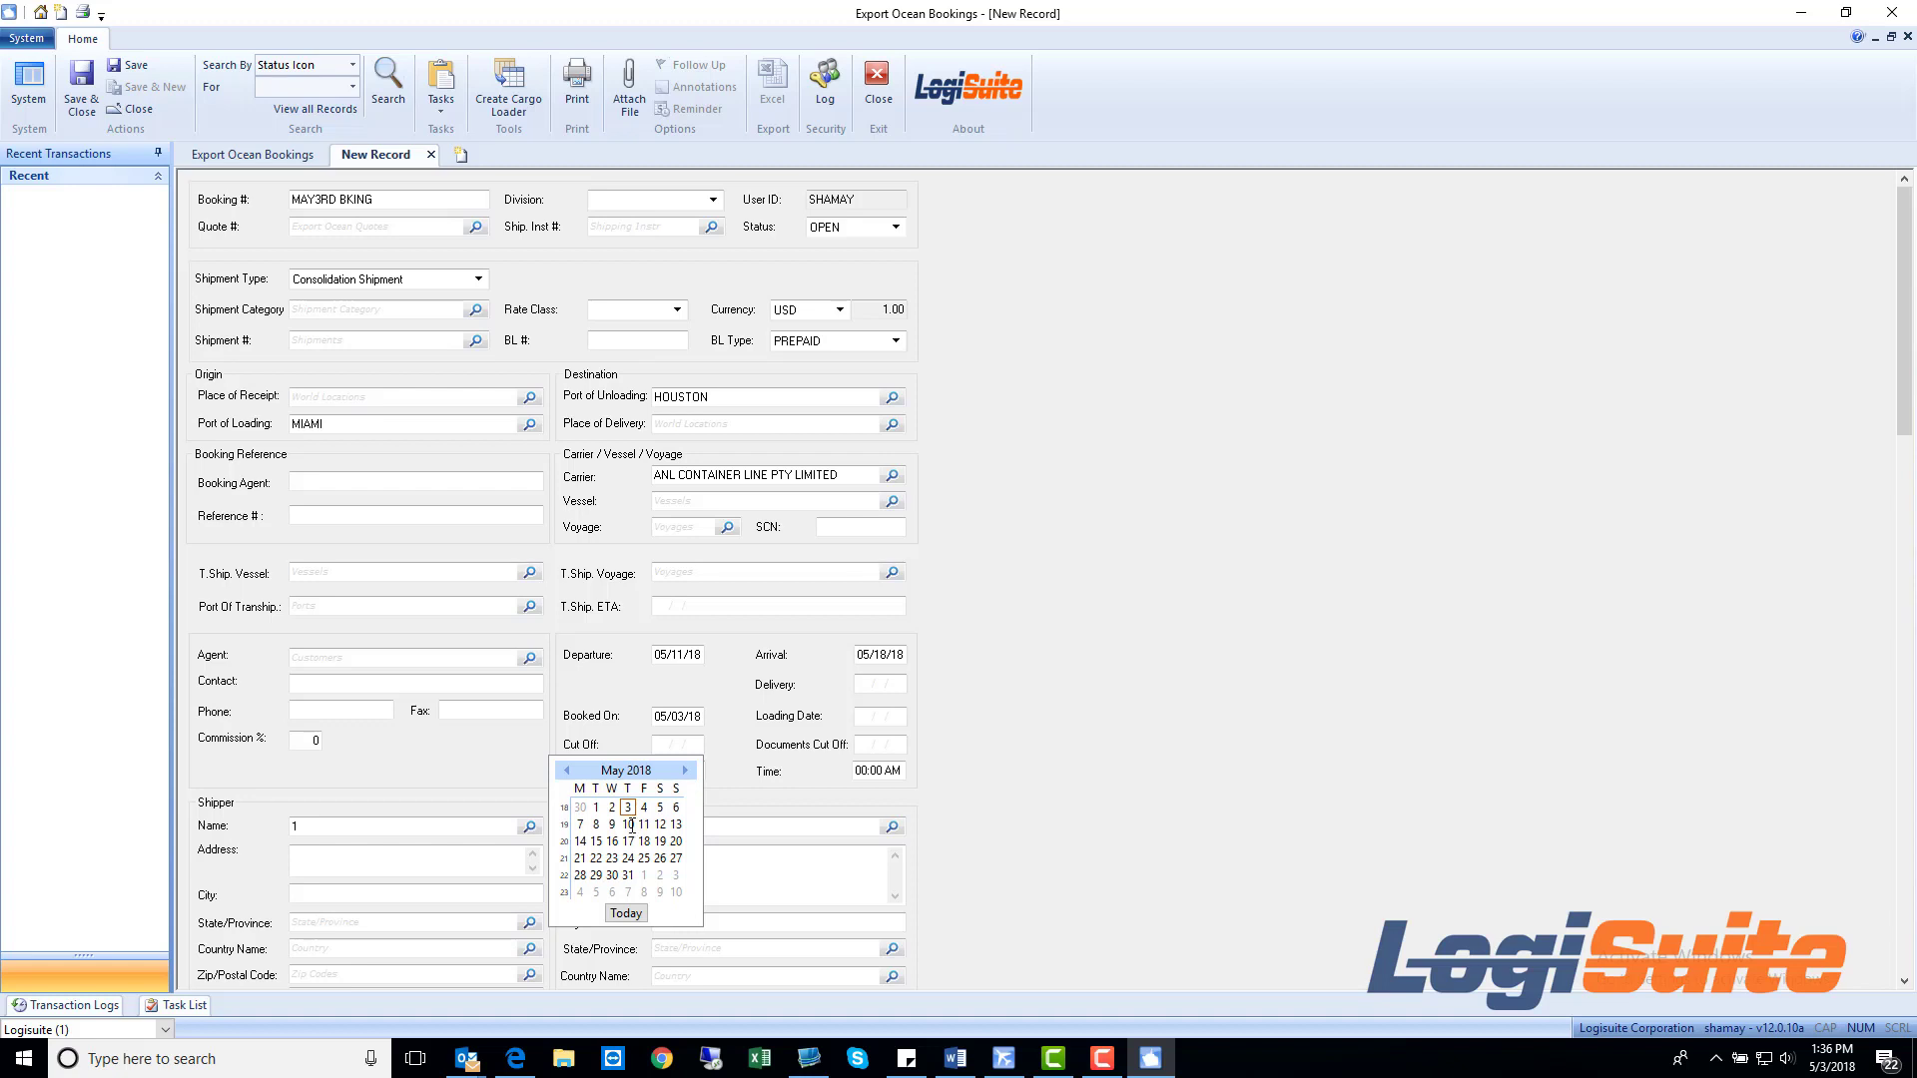
left_click(629, 824)
left_click(869, 743)
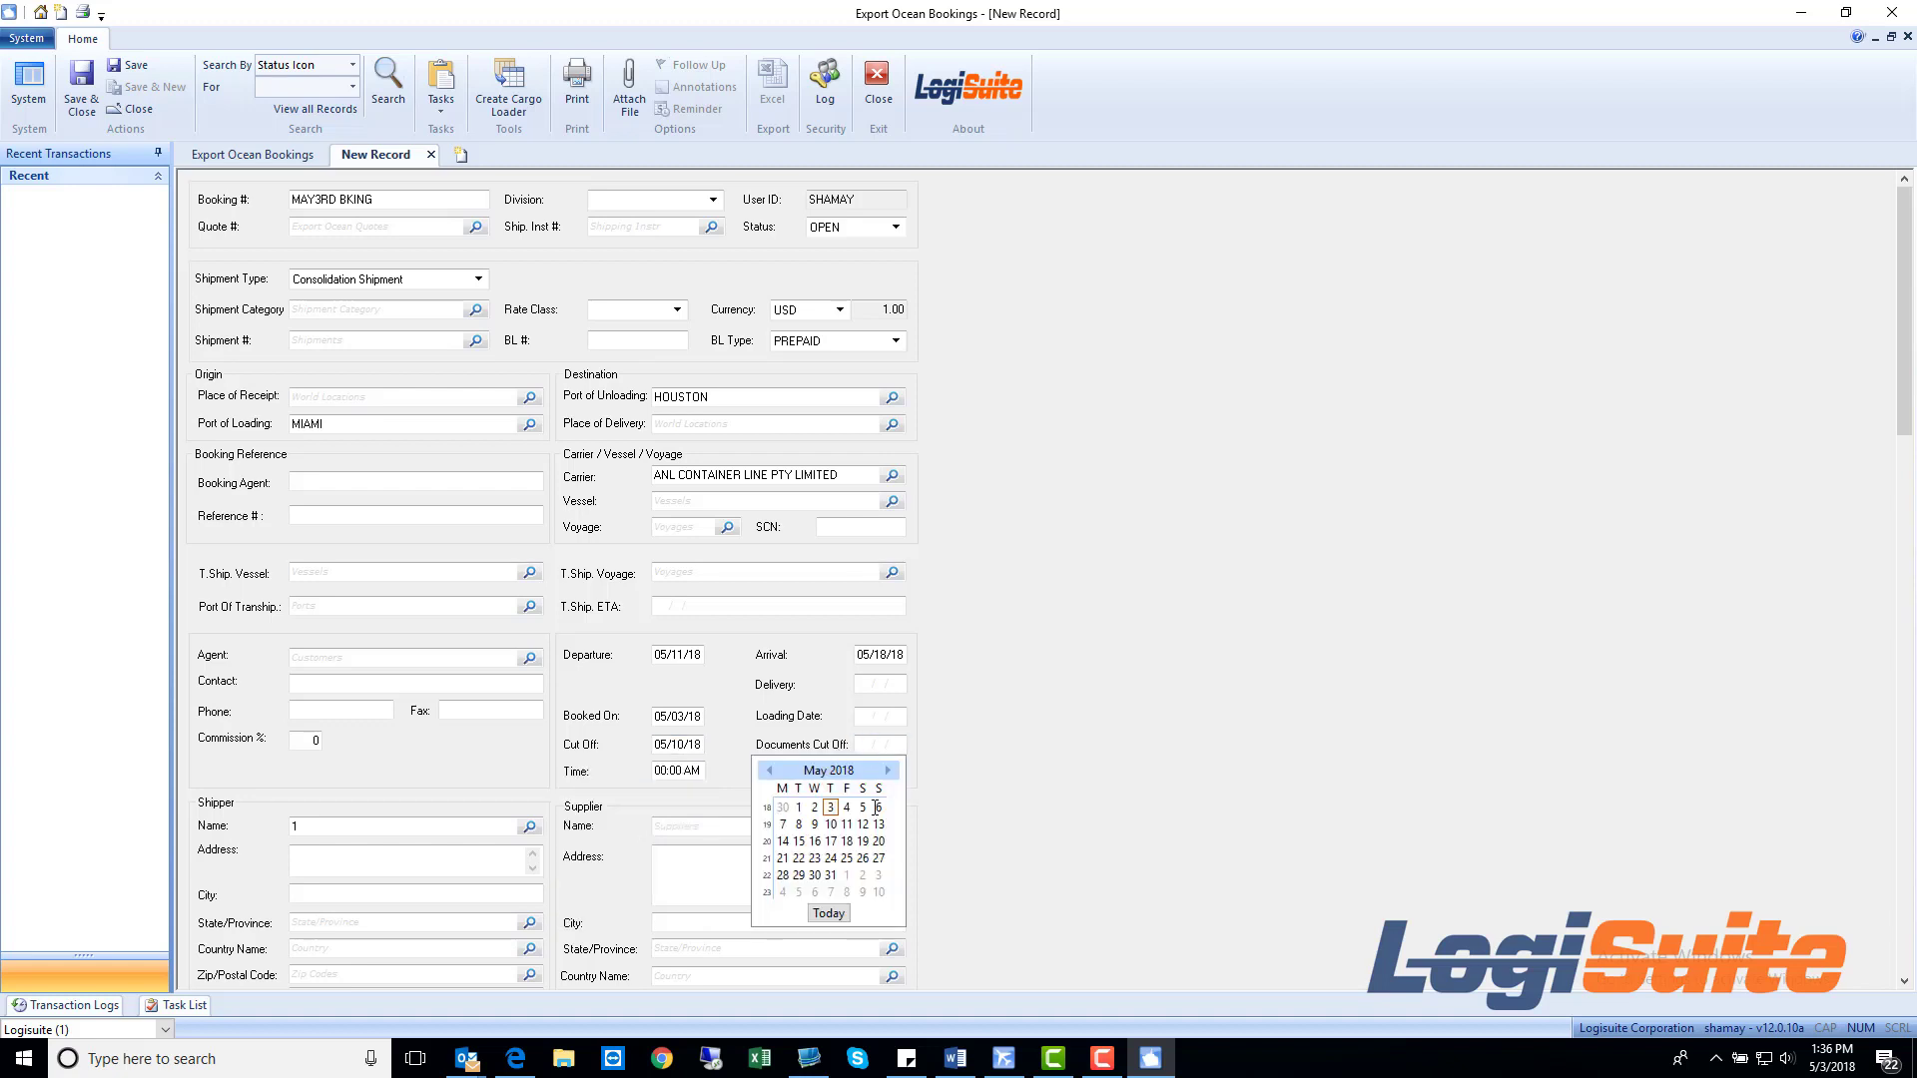
left_click(829, 824)
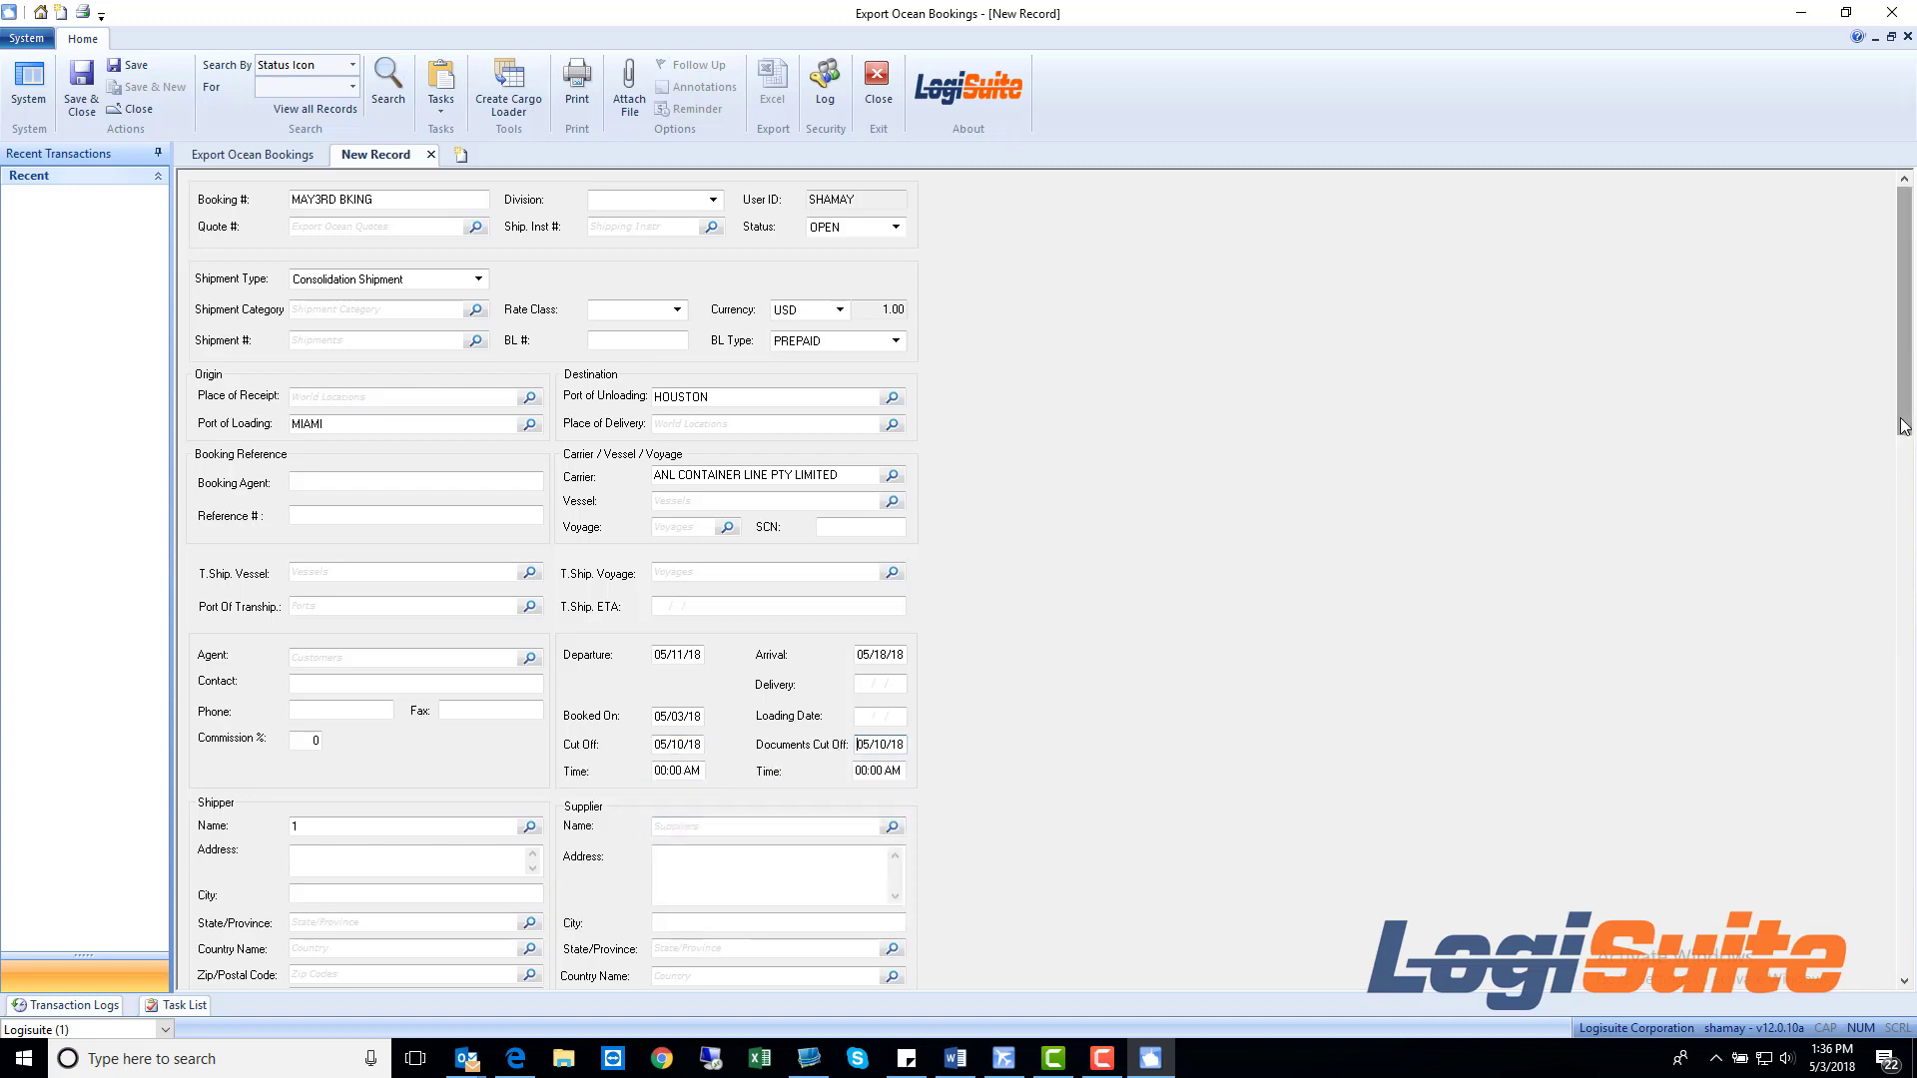
- Replace the shipper name with SAMPLE CUSTOMER
left_click_drag(1904, 422, 1871, 606)
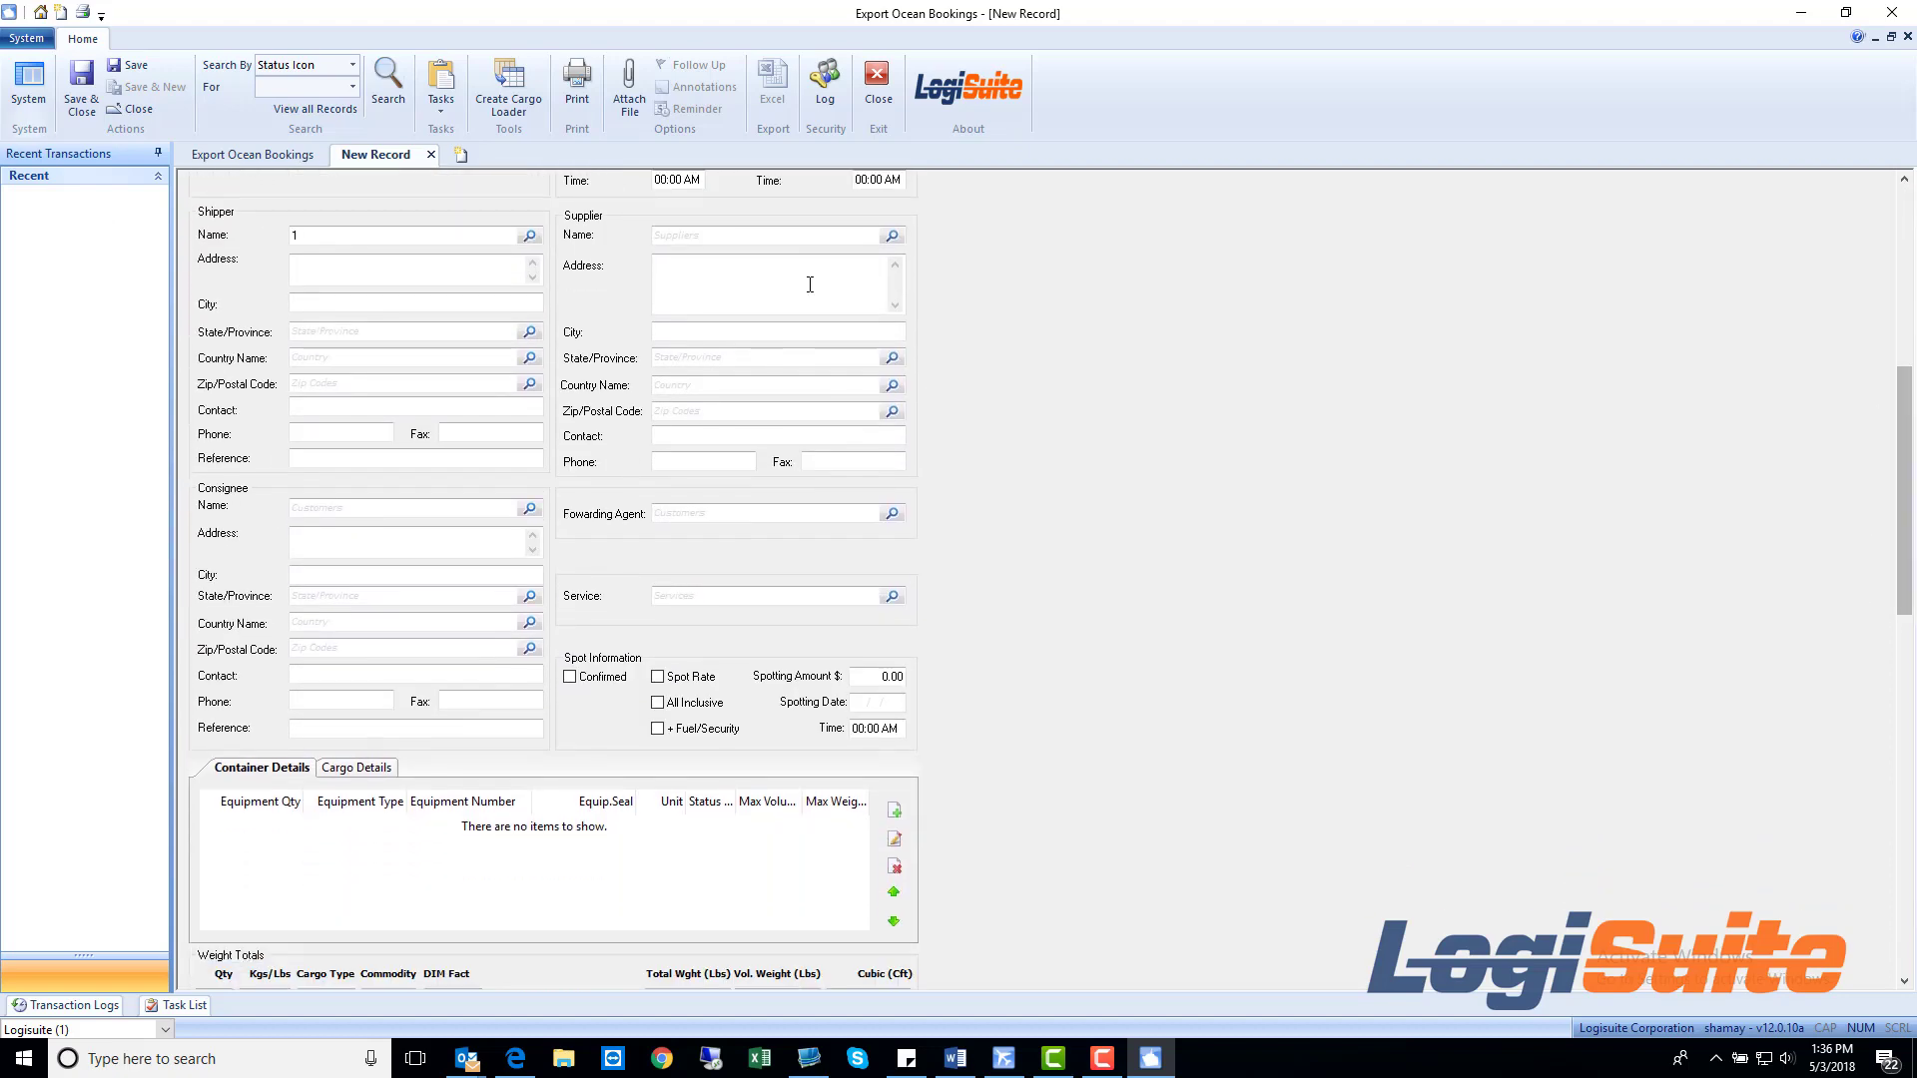
double_click(296, 235)
type("SA")
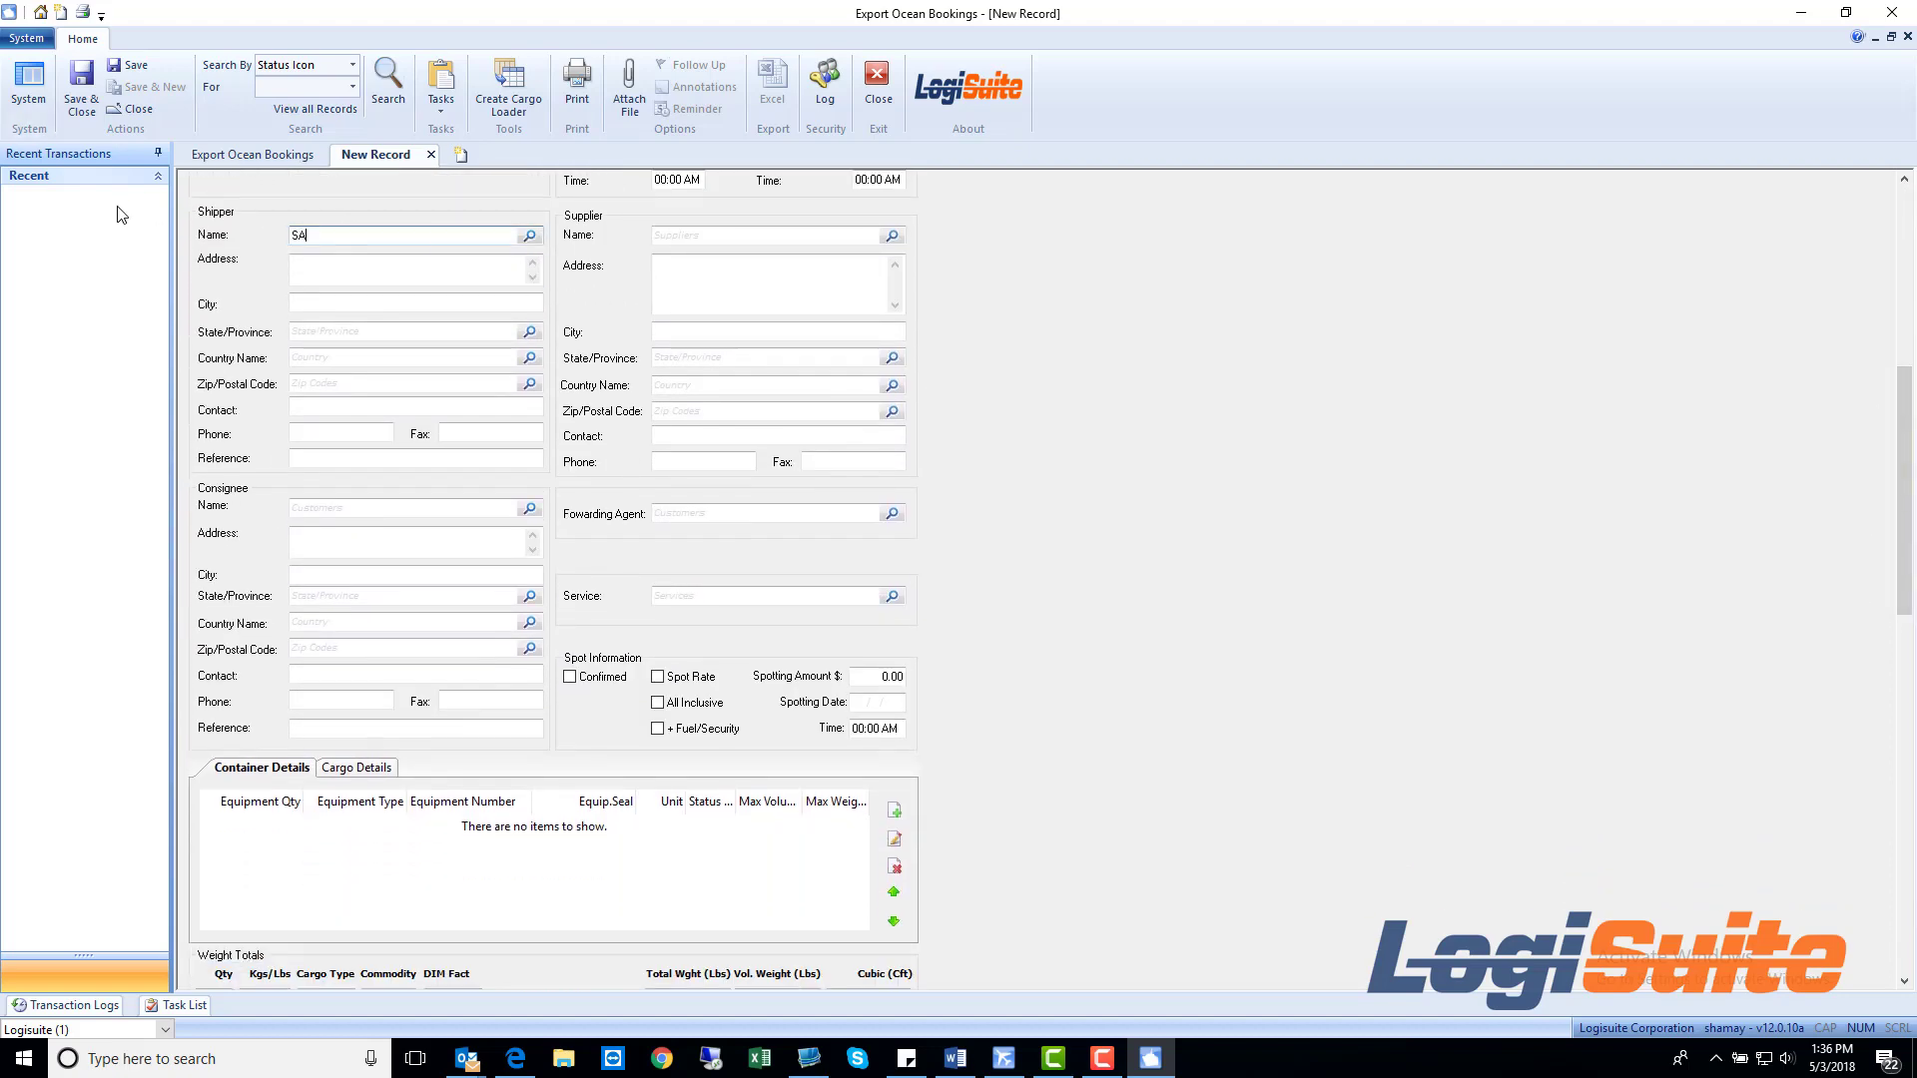
type("MPLE CUSTOMER")
key("Tab")
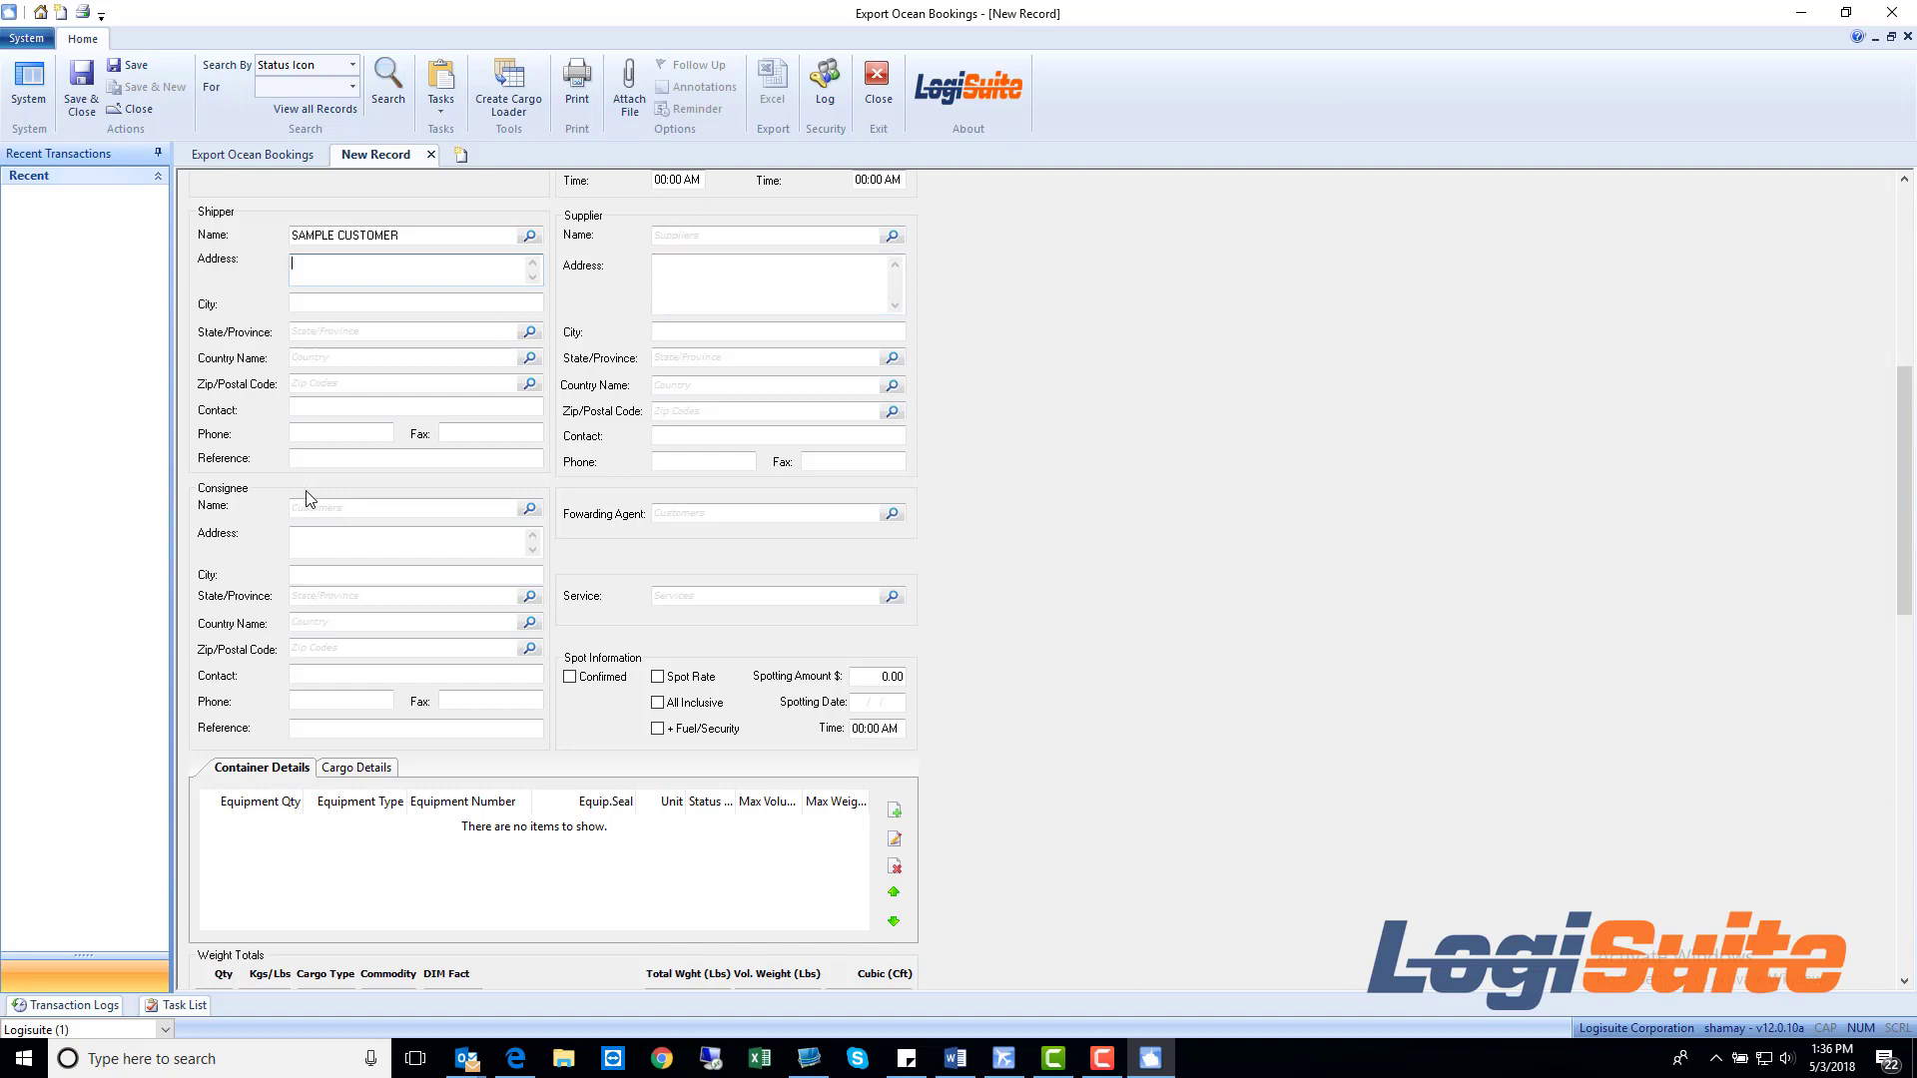
- Set the consignee to ATLAS SHIPPING SERVICES PVT LTD and dismiss the customer alert
left_click(315, 505)
left_click(316, 504)
type("AT")
key("Tab")
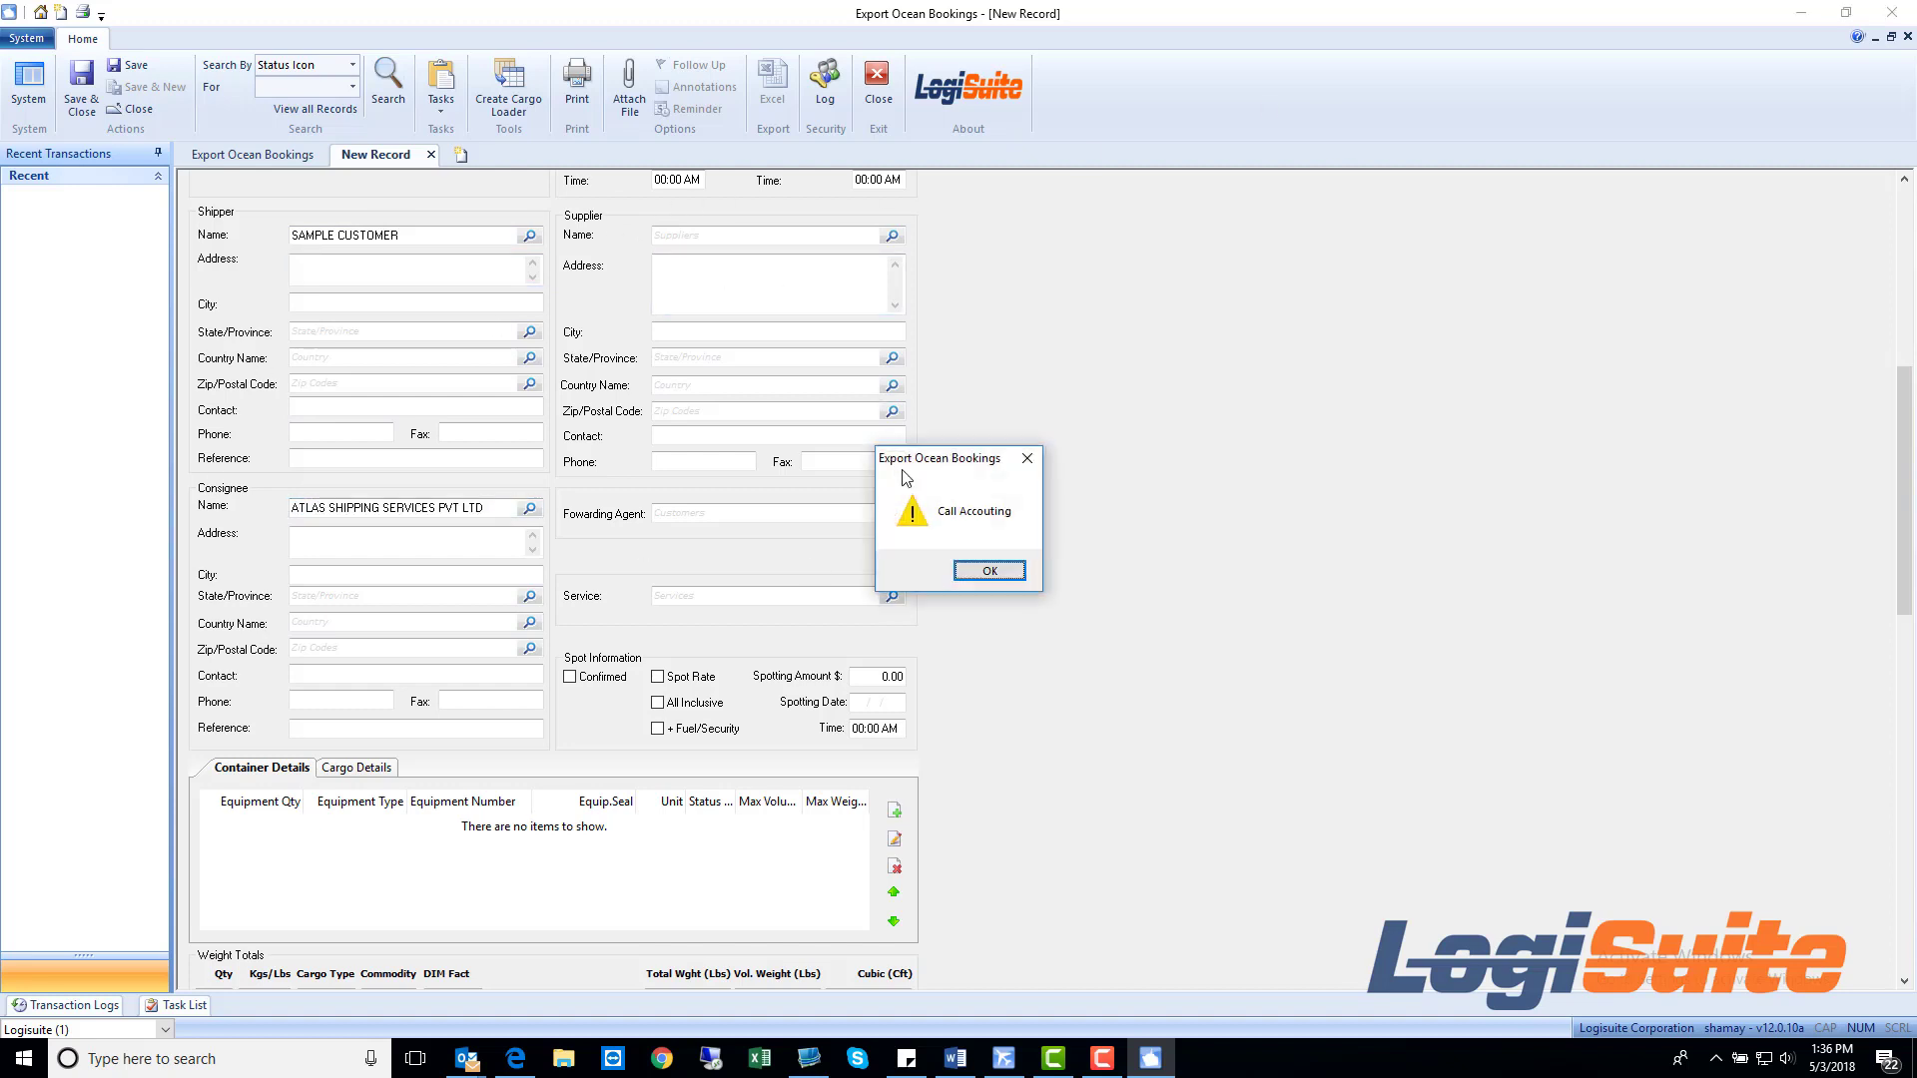
left_click(1020, 574)
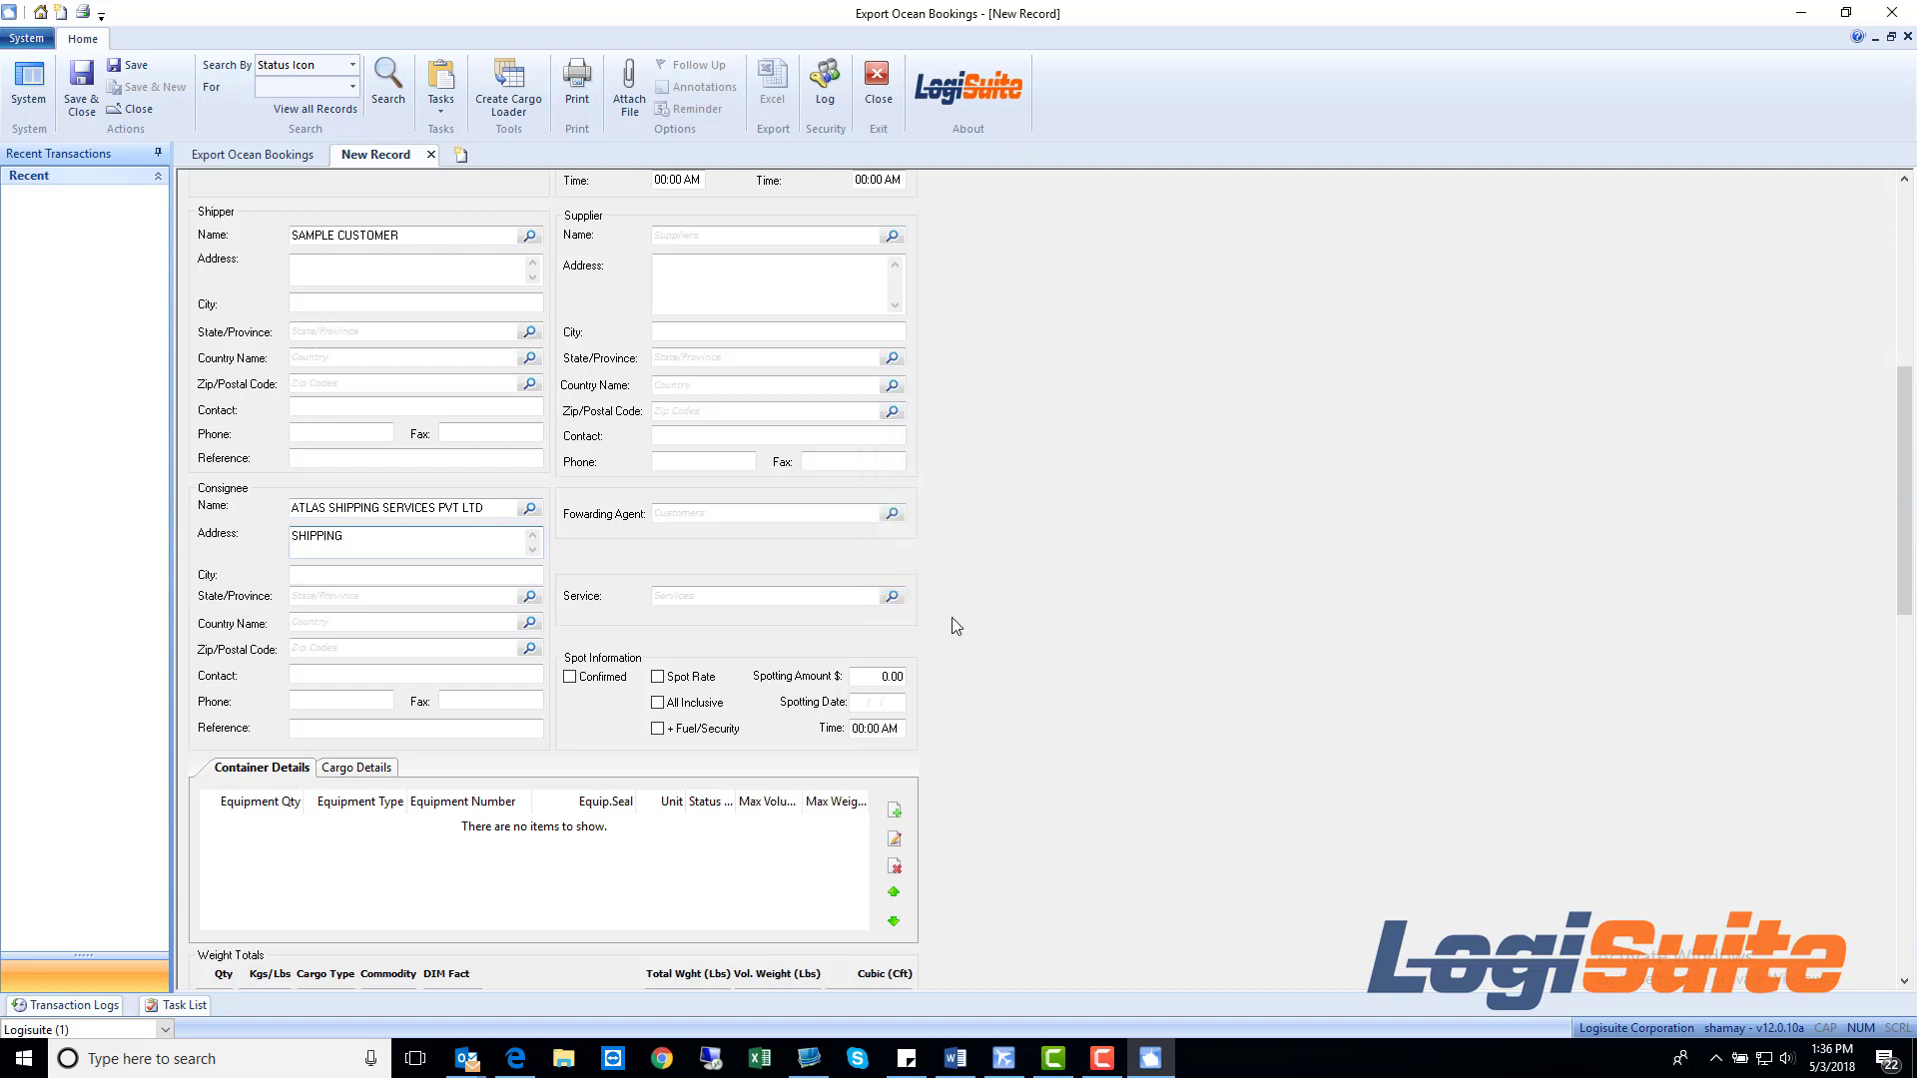
left_click(835, 595)
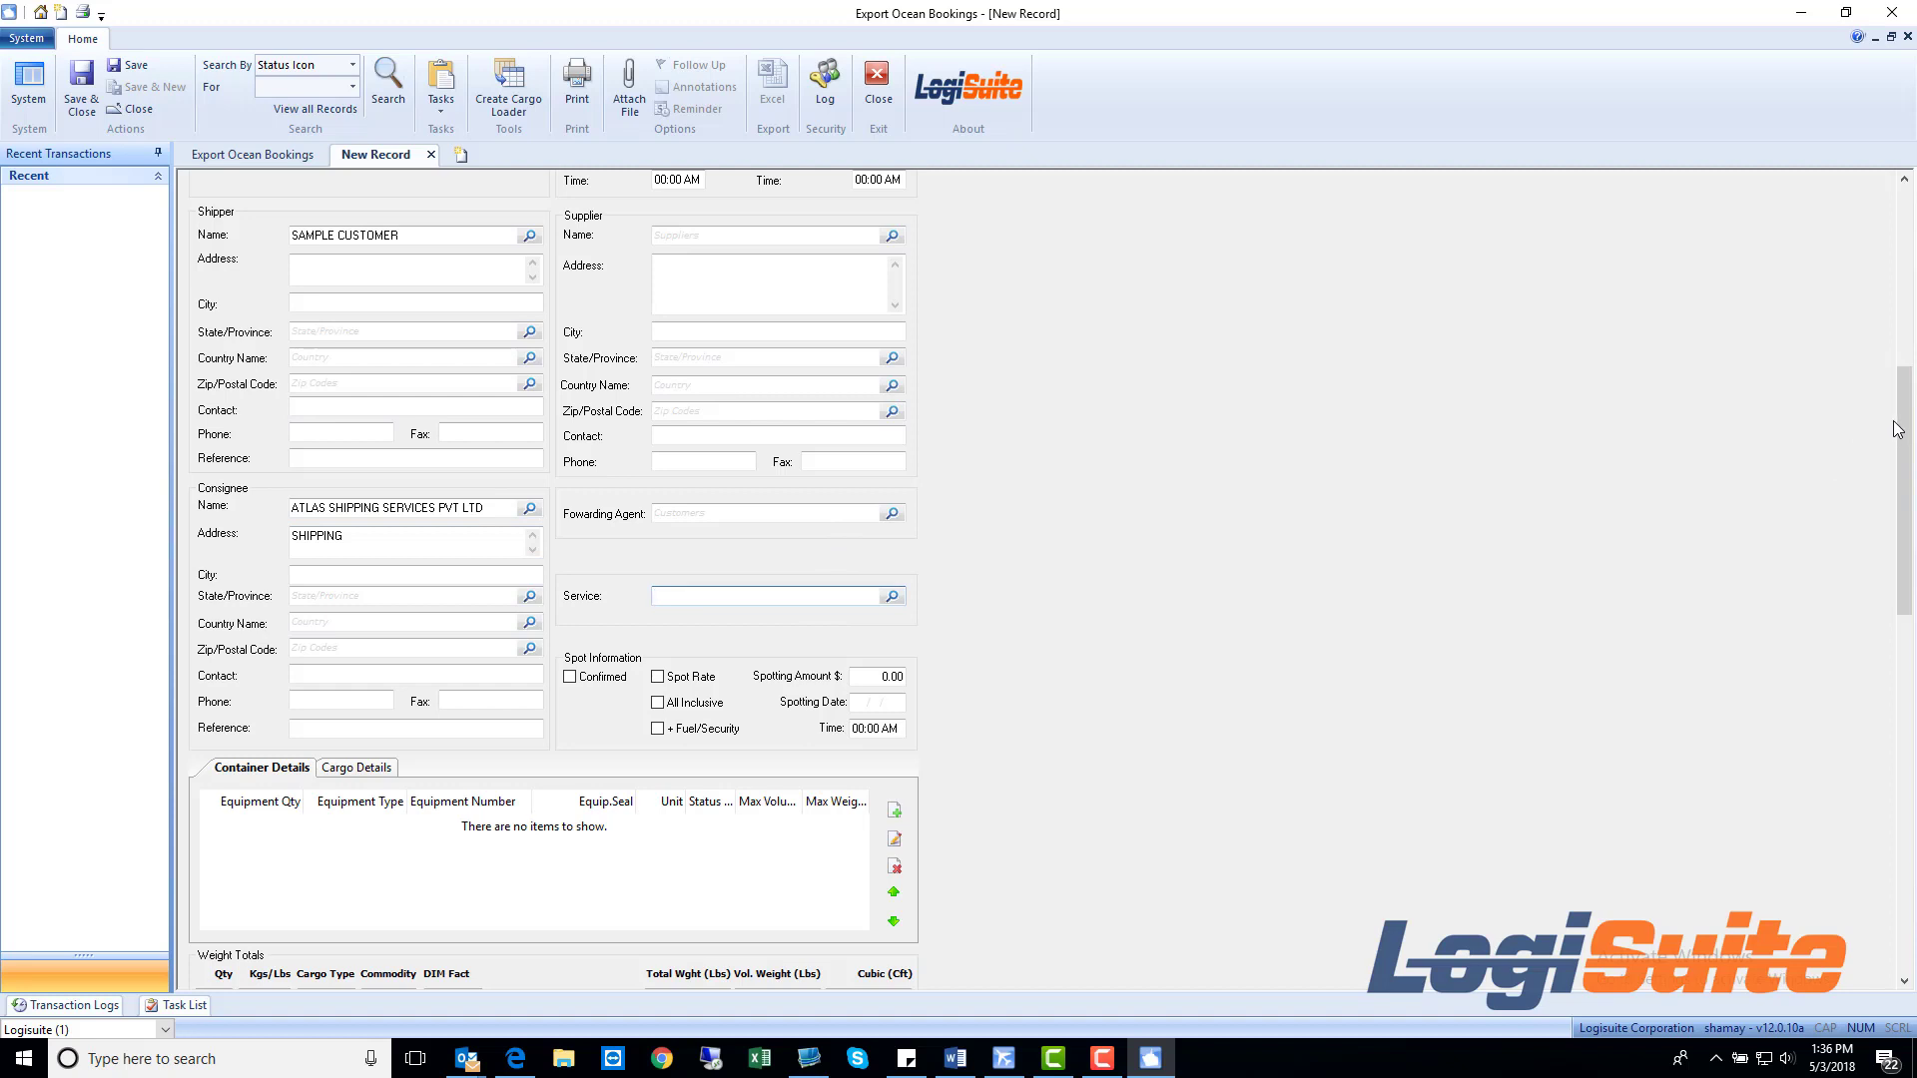
- Add one 40HC container to the booking's container details, letting the booking be saved first
left_click_drag(1895, 431, 1893, 524)
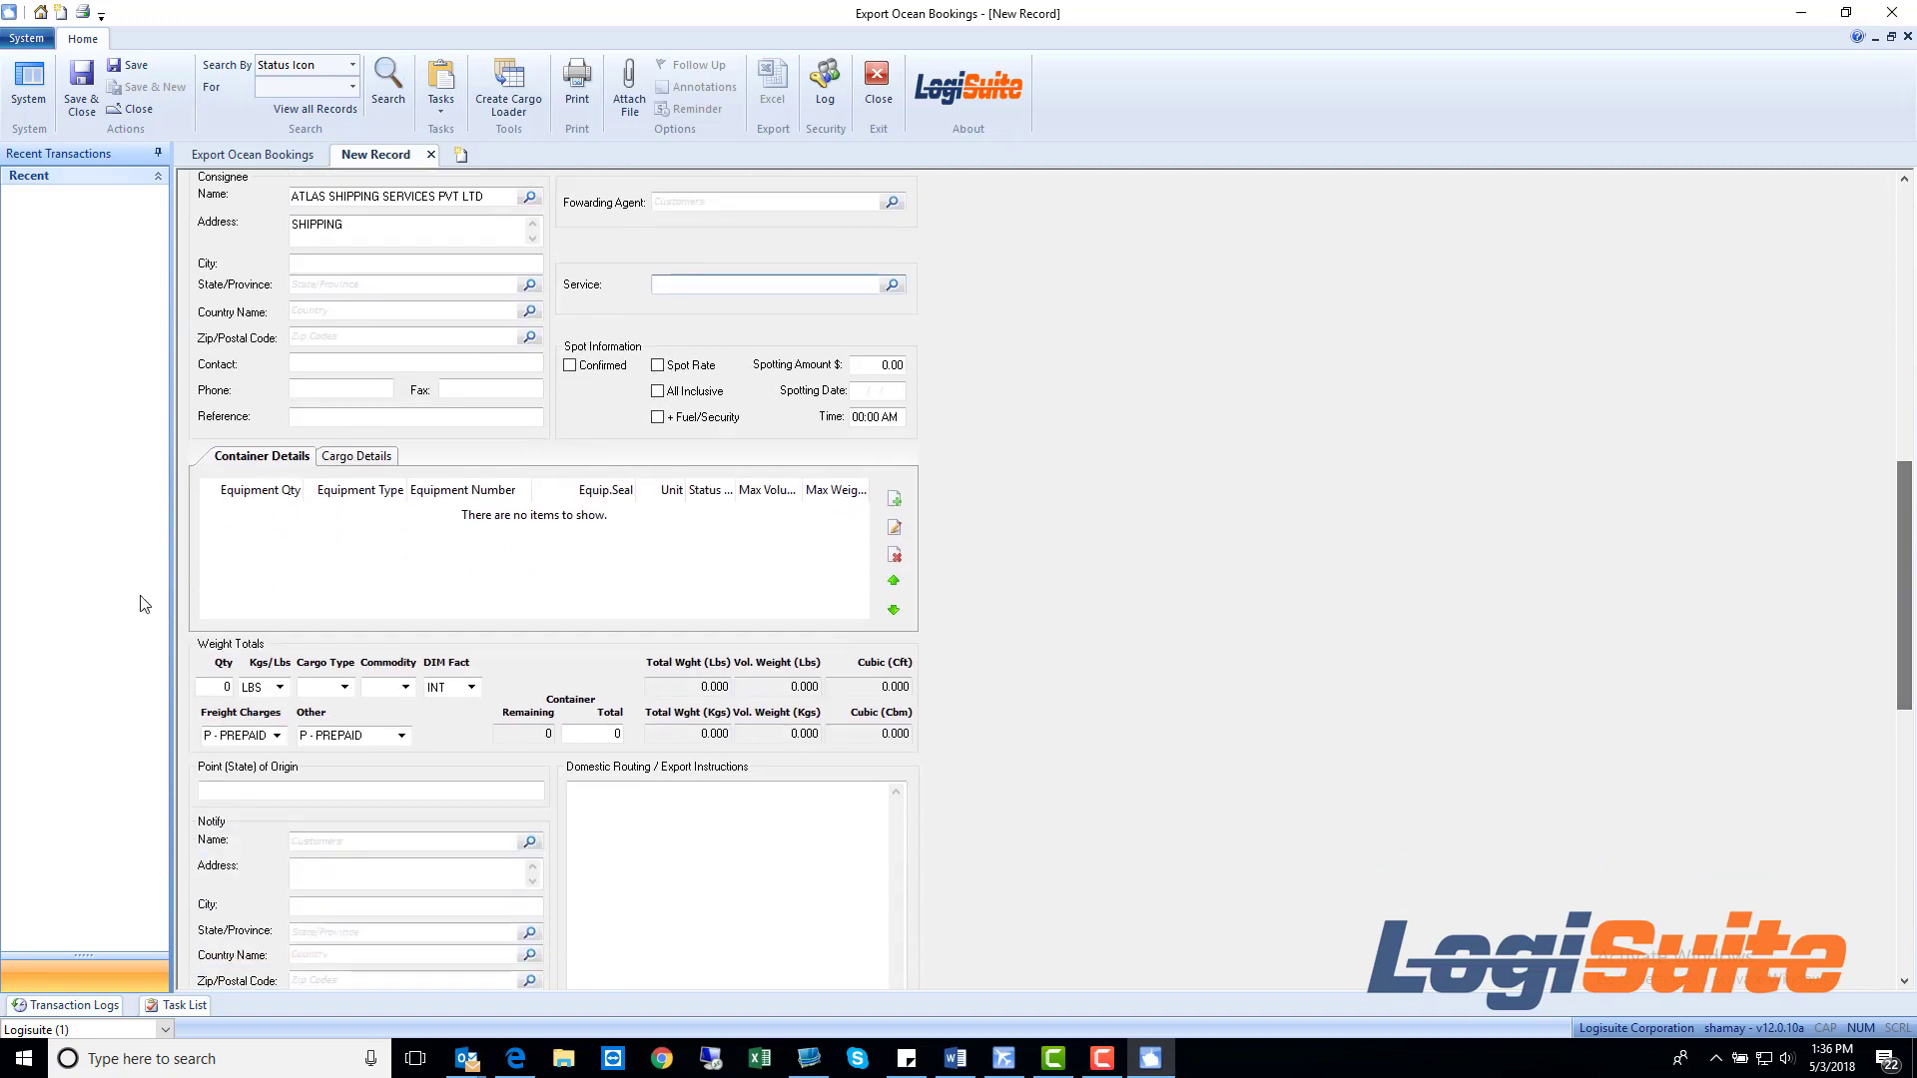
right_click(289, 554)
left_click(357, 596)
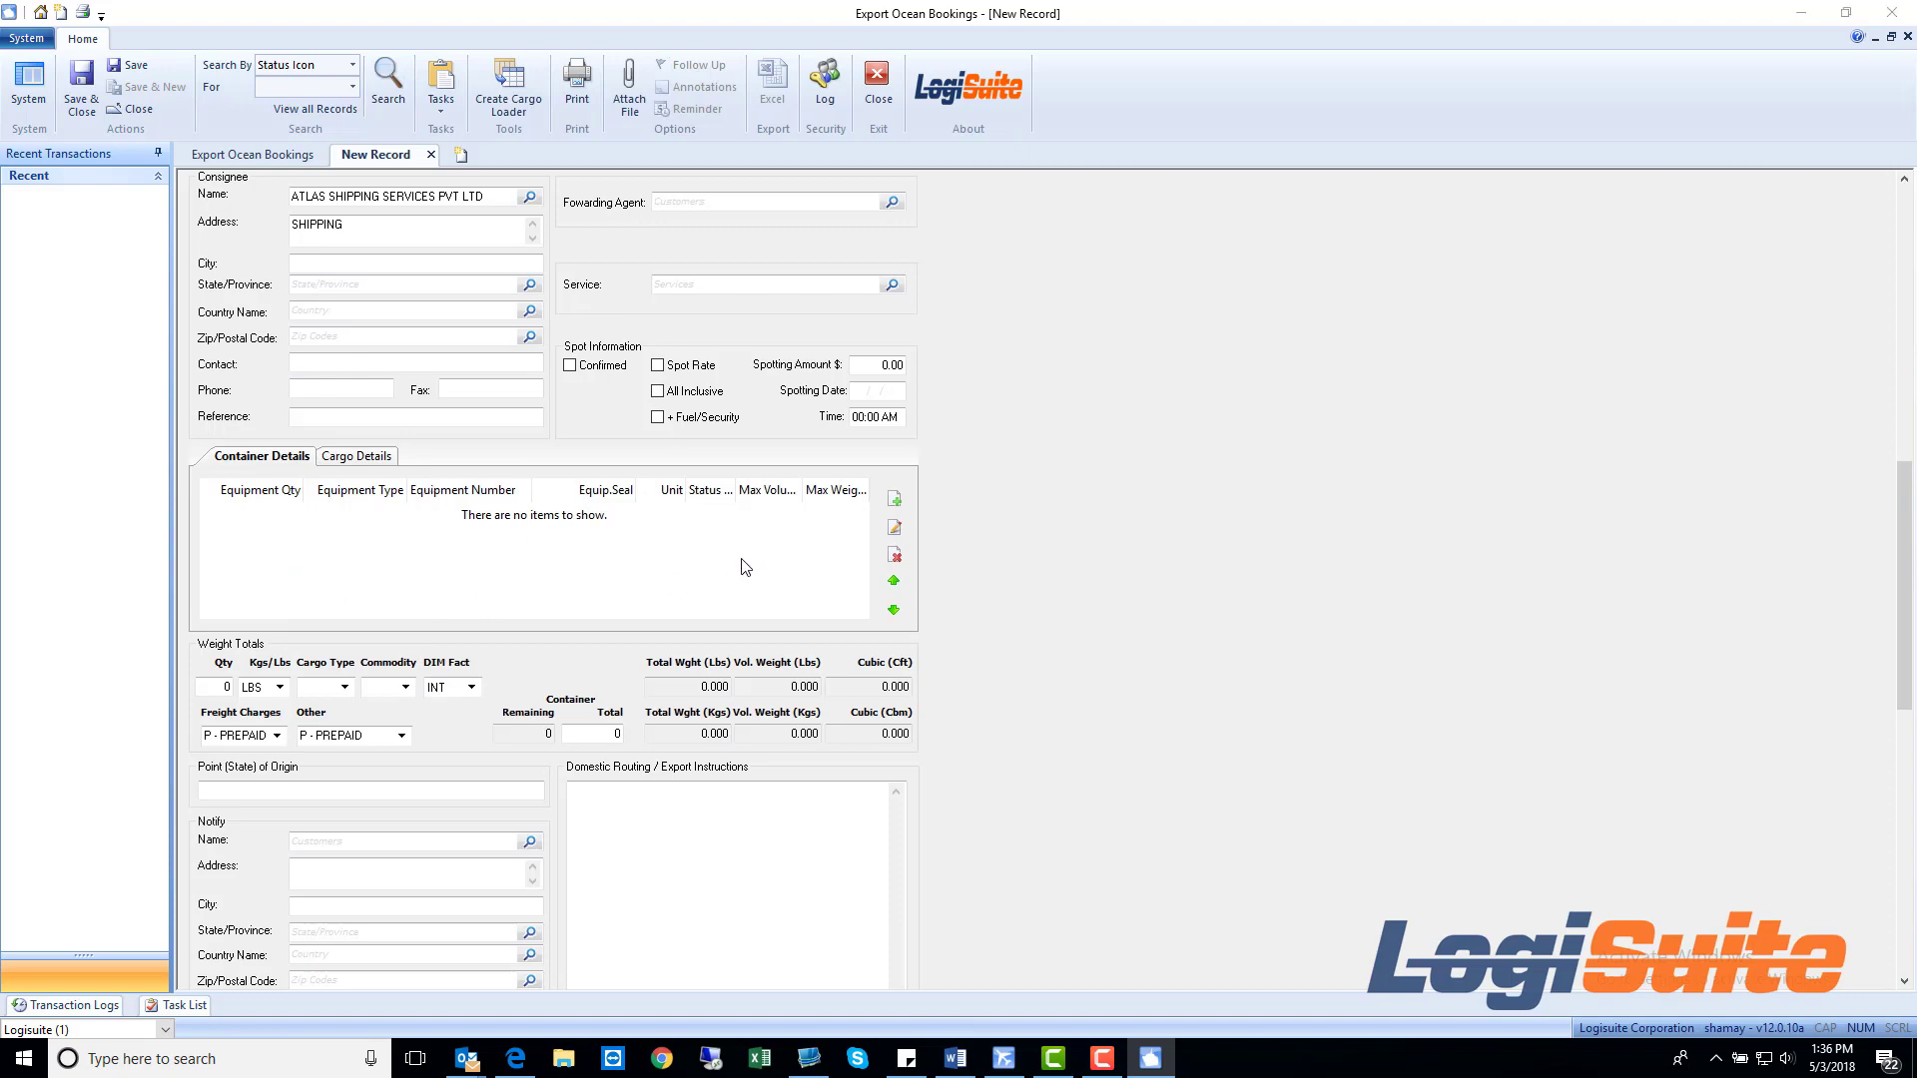
left_click(1077, 578)
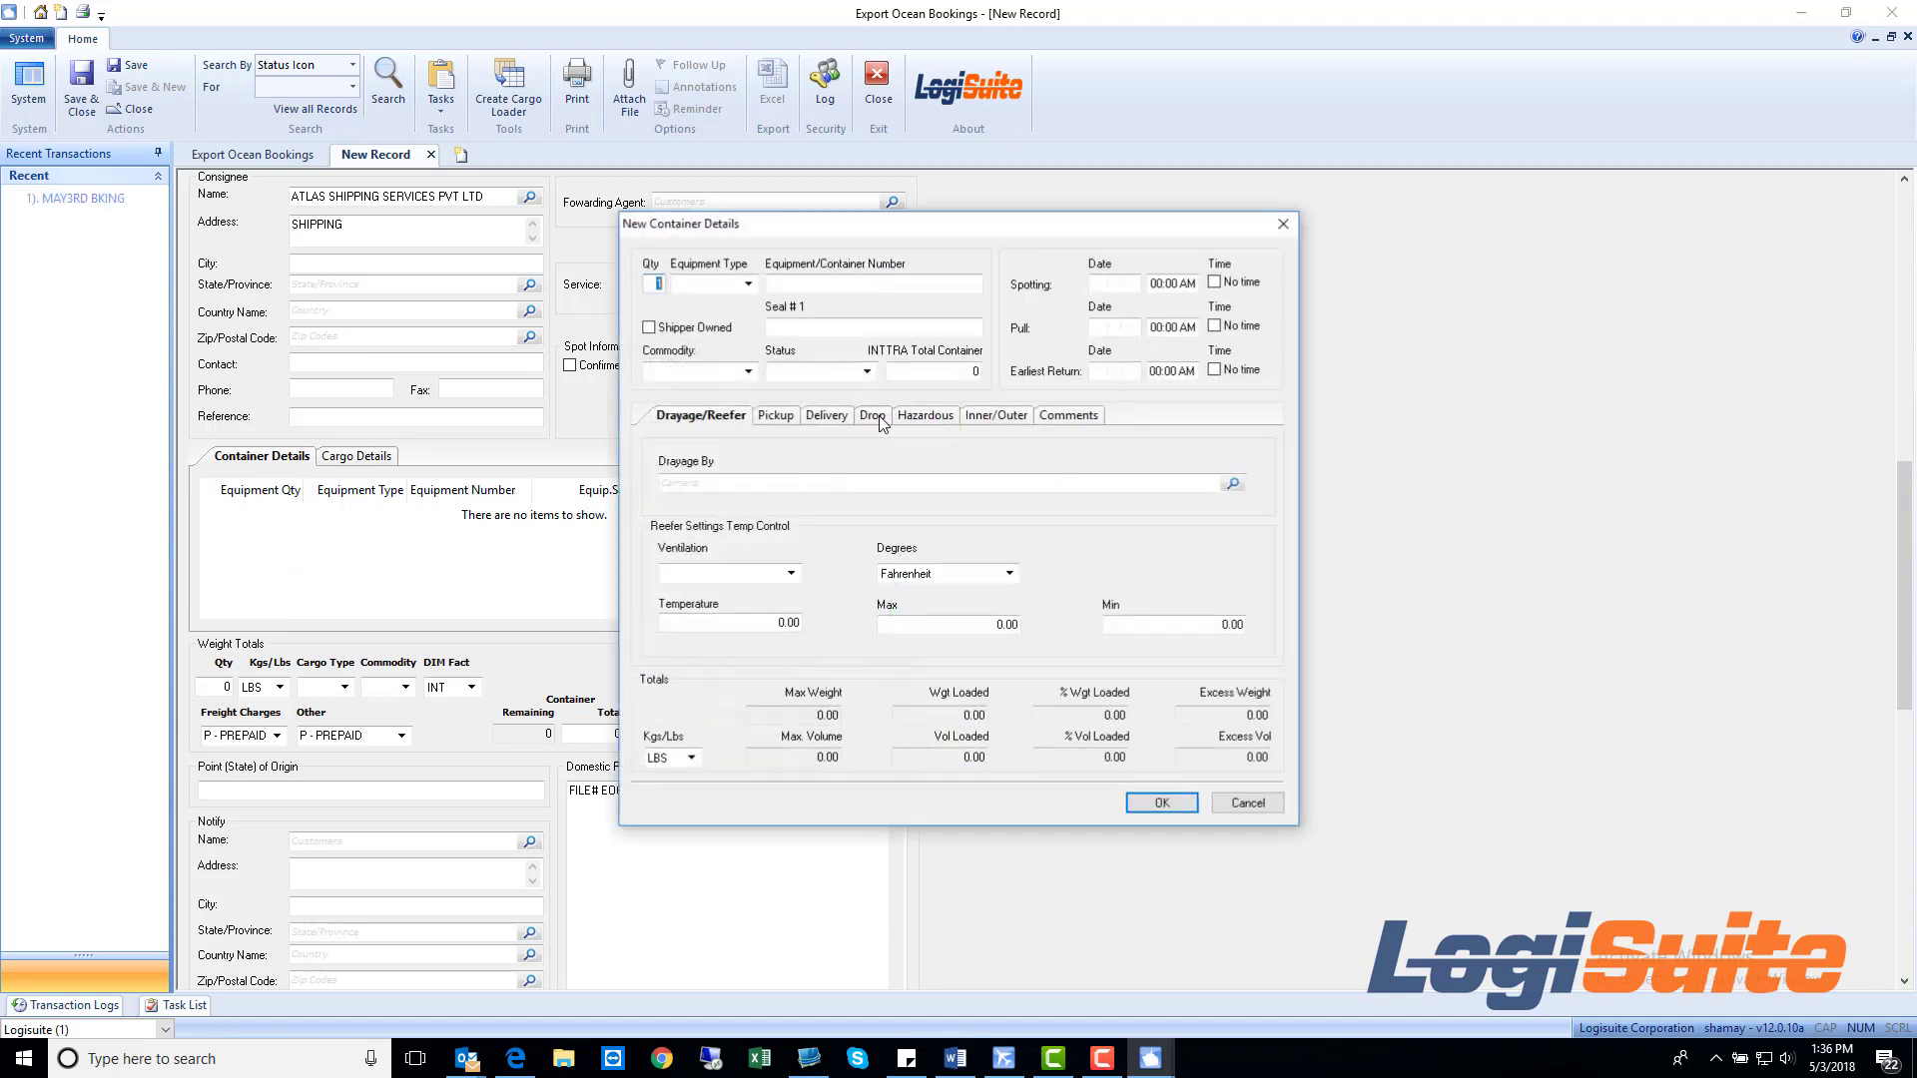
left_click(748, 284)
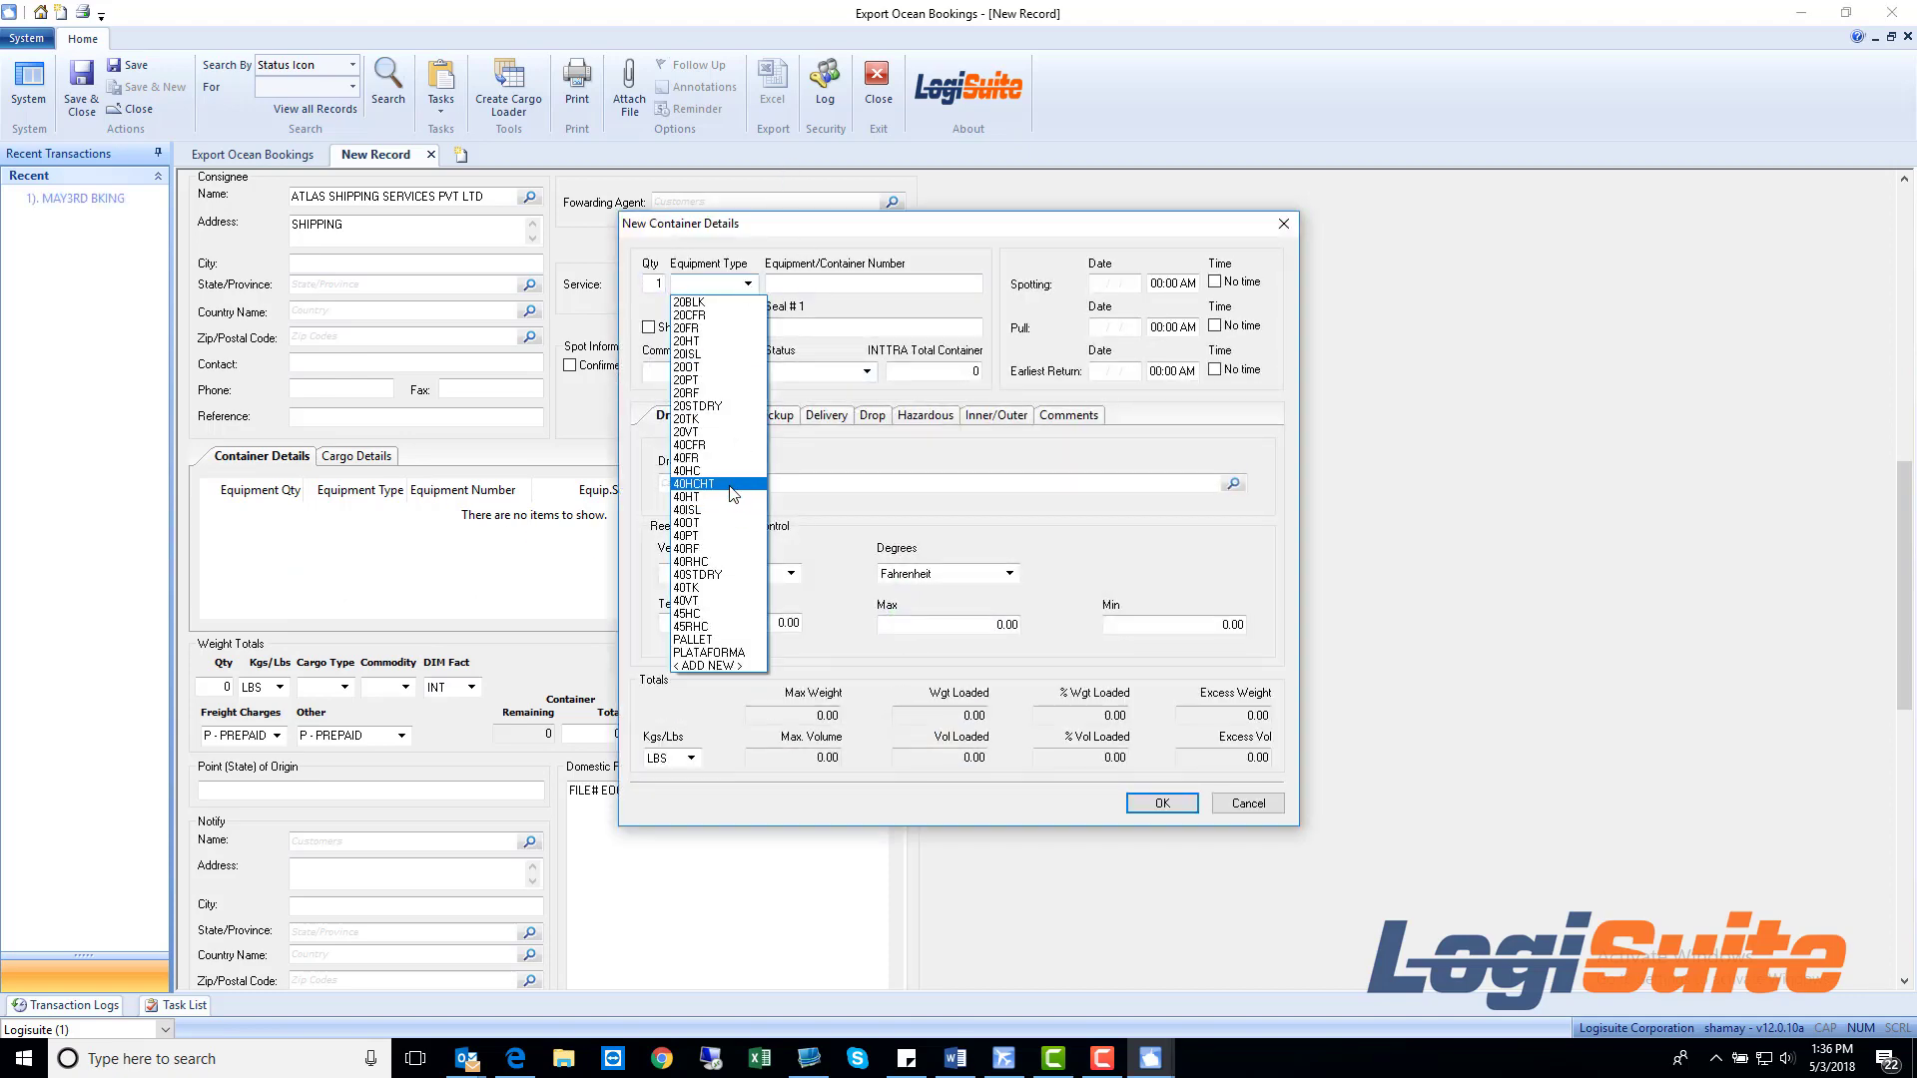
left_click(736, 471)
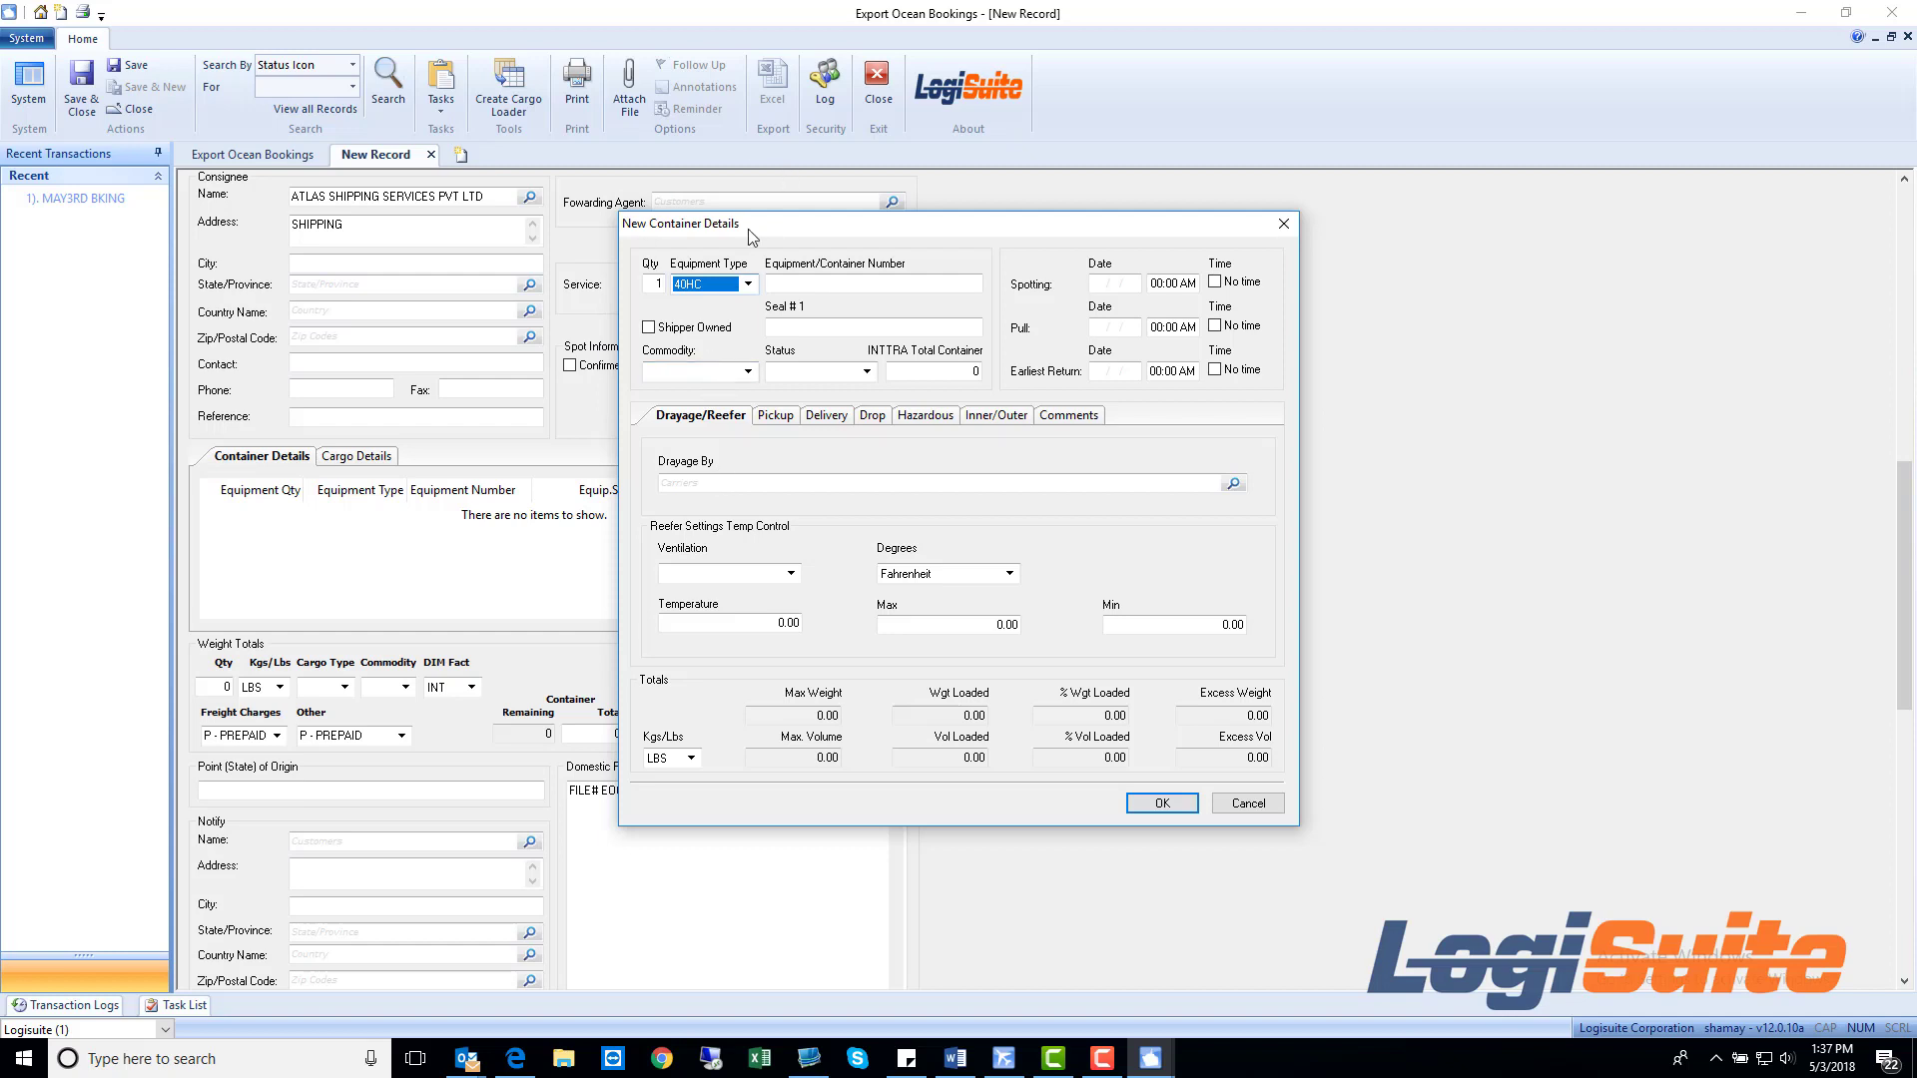
left_click(1162, 803)
right_click(586, 571)
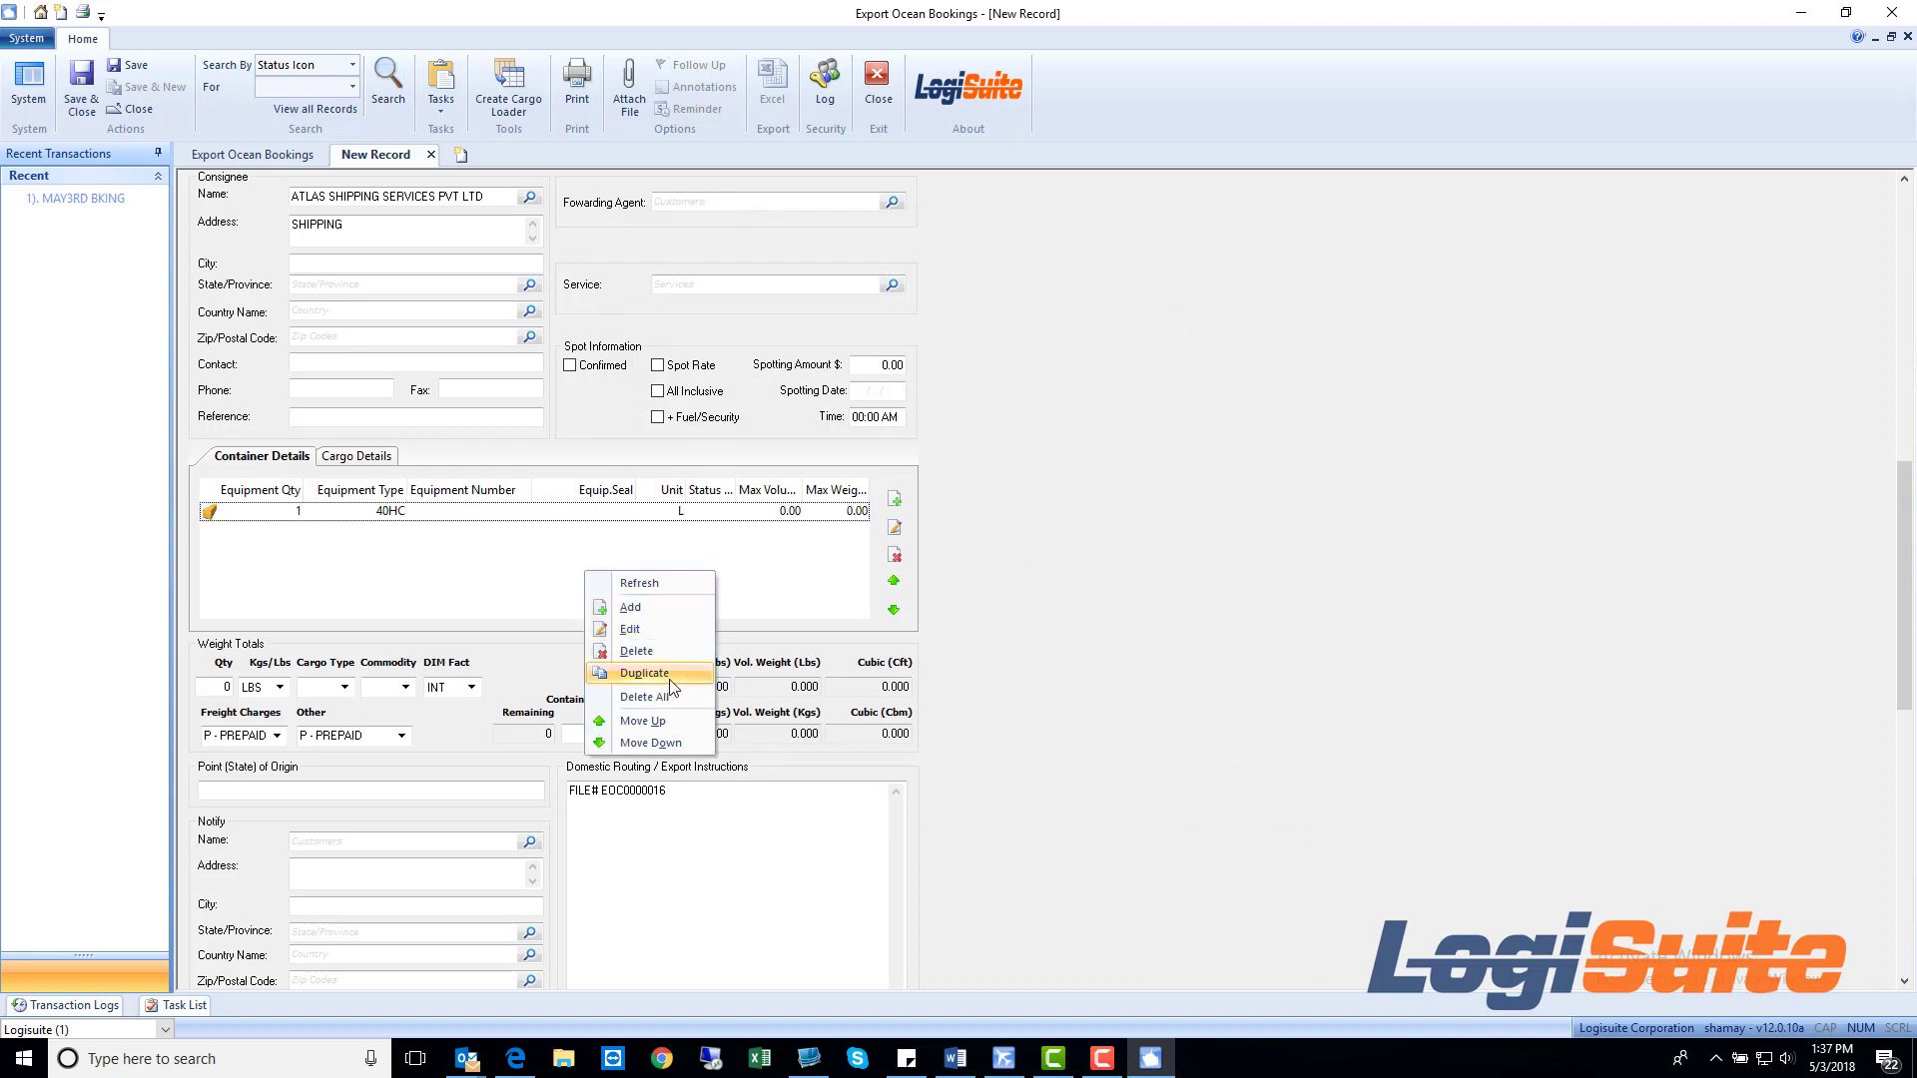
left_click(1140, 627)
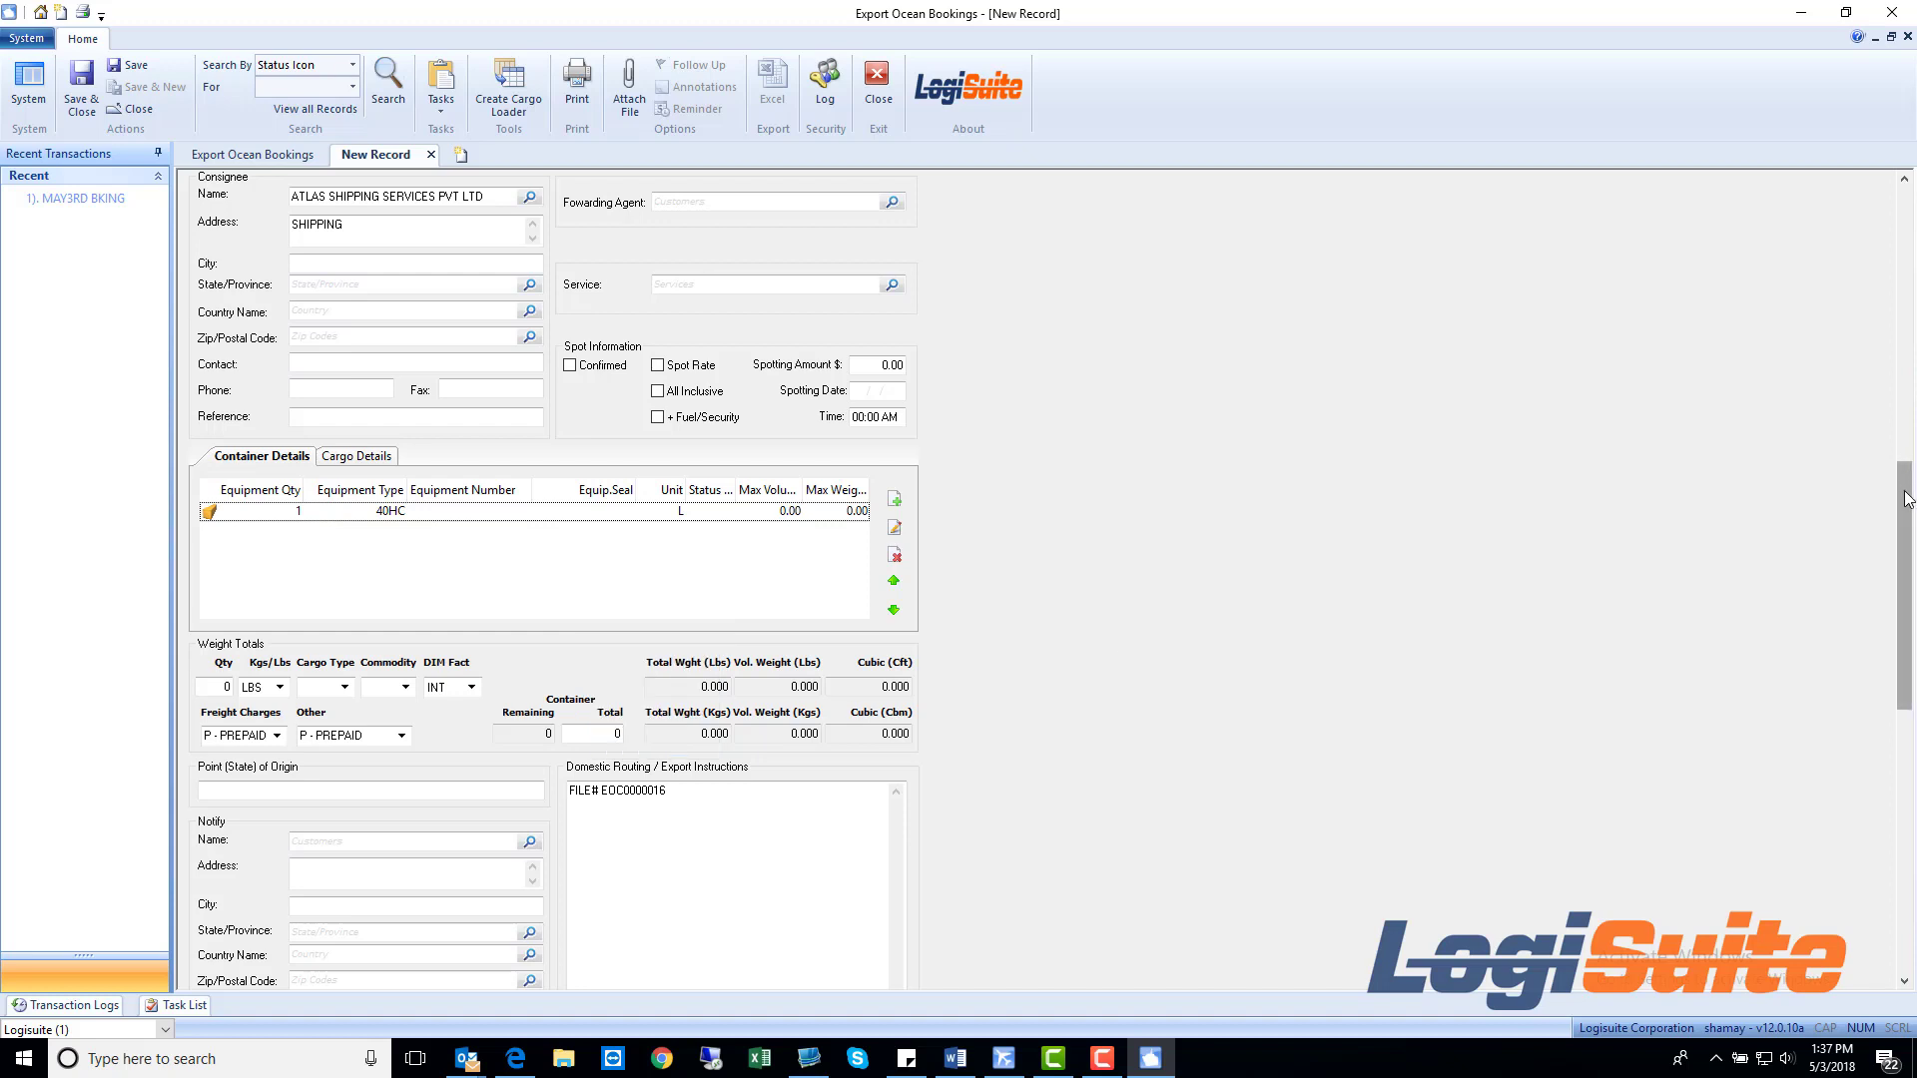
left_click_drag(1907, 499, 1857, 752)
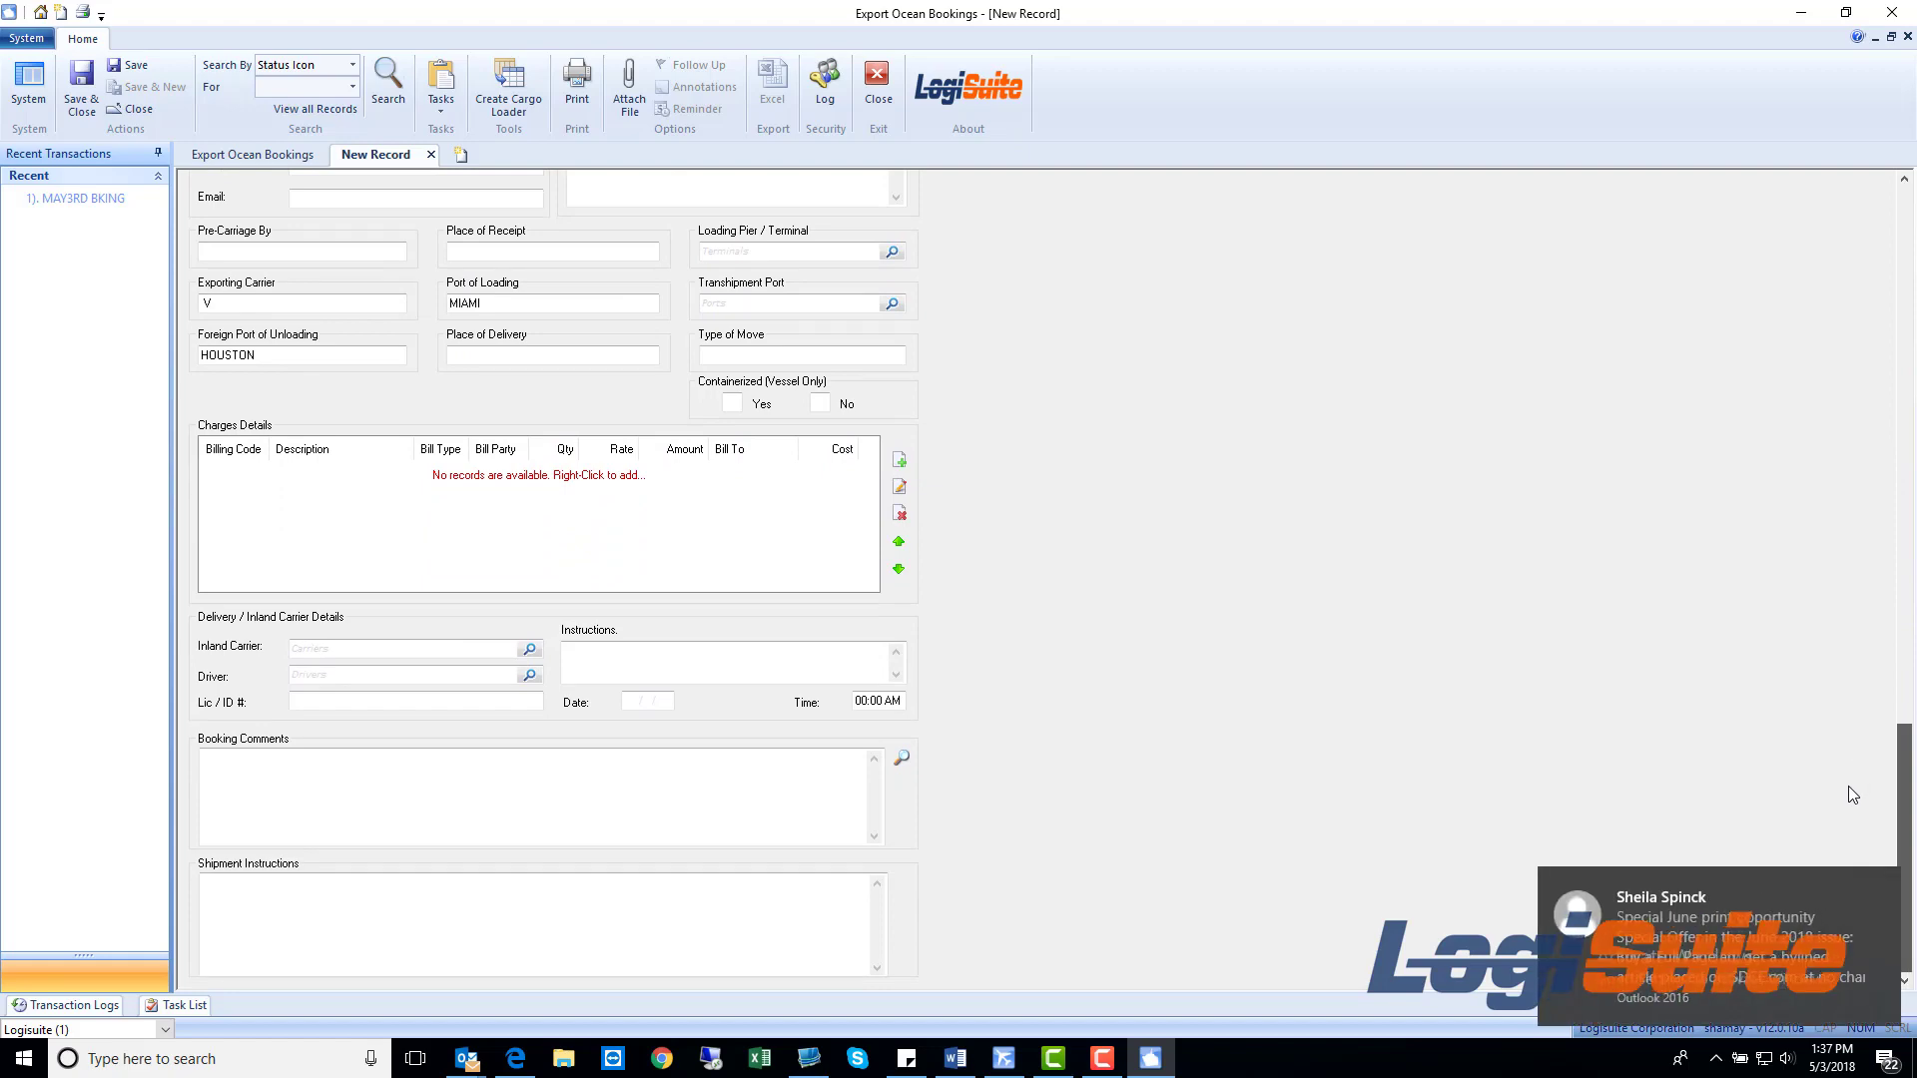
- Save the booking, create a cargo loader from it, and check the carried-over booking and shipment numbers
left_click_drag(1848, 786, 1826, 99)
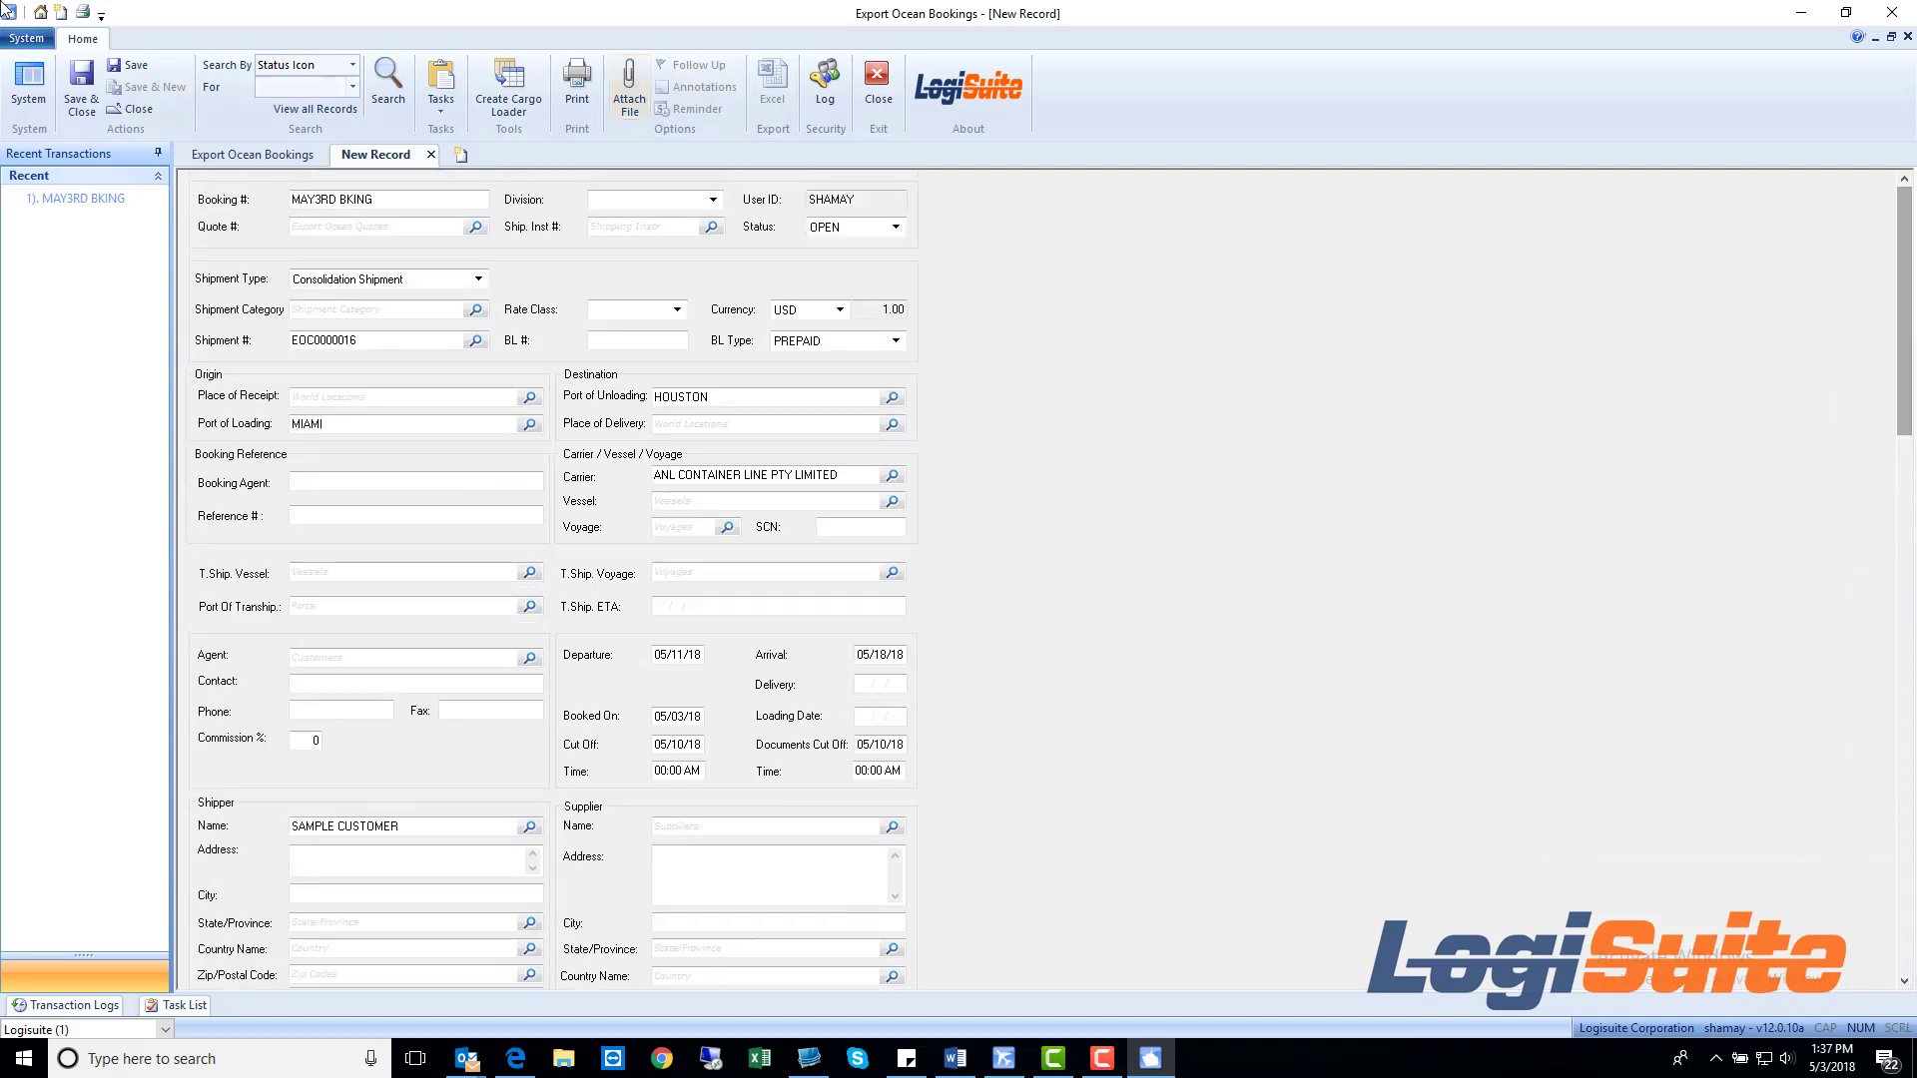
left_click(137, 65)
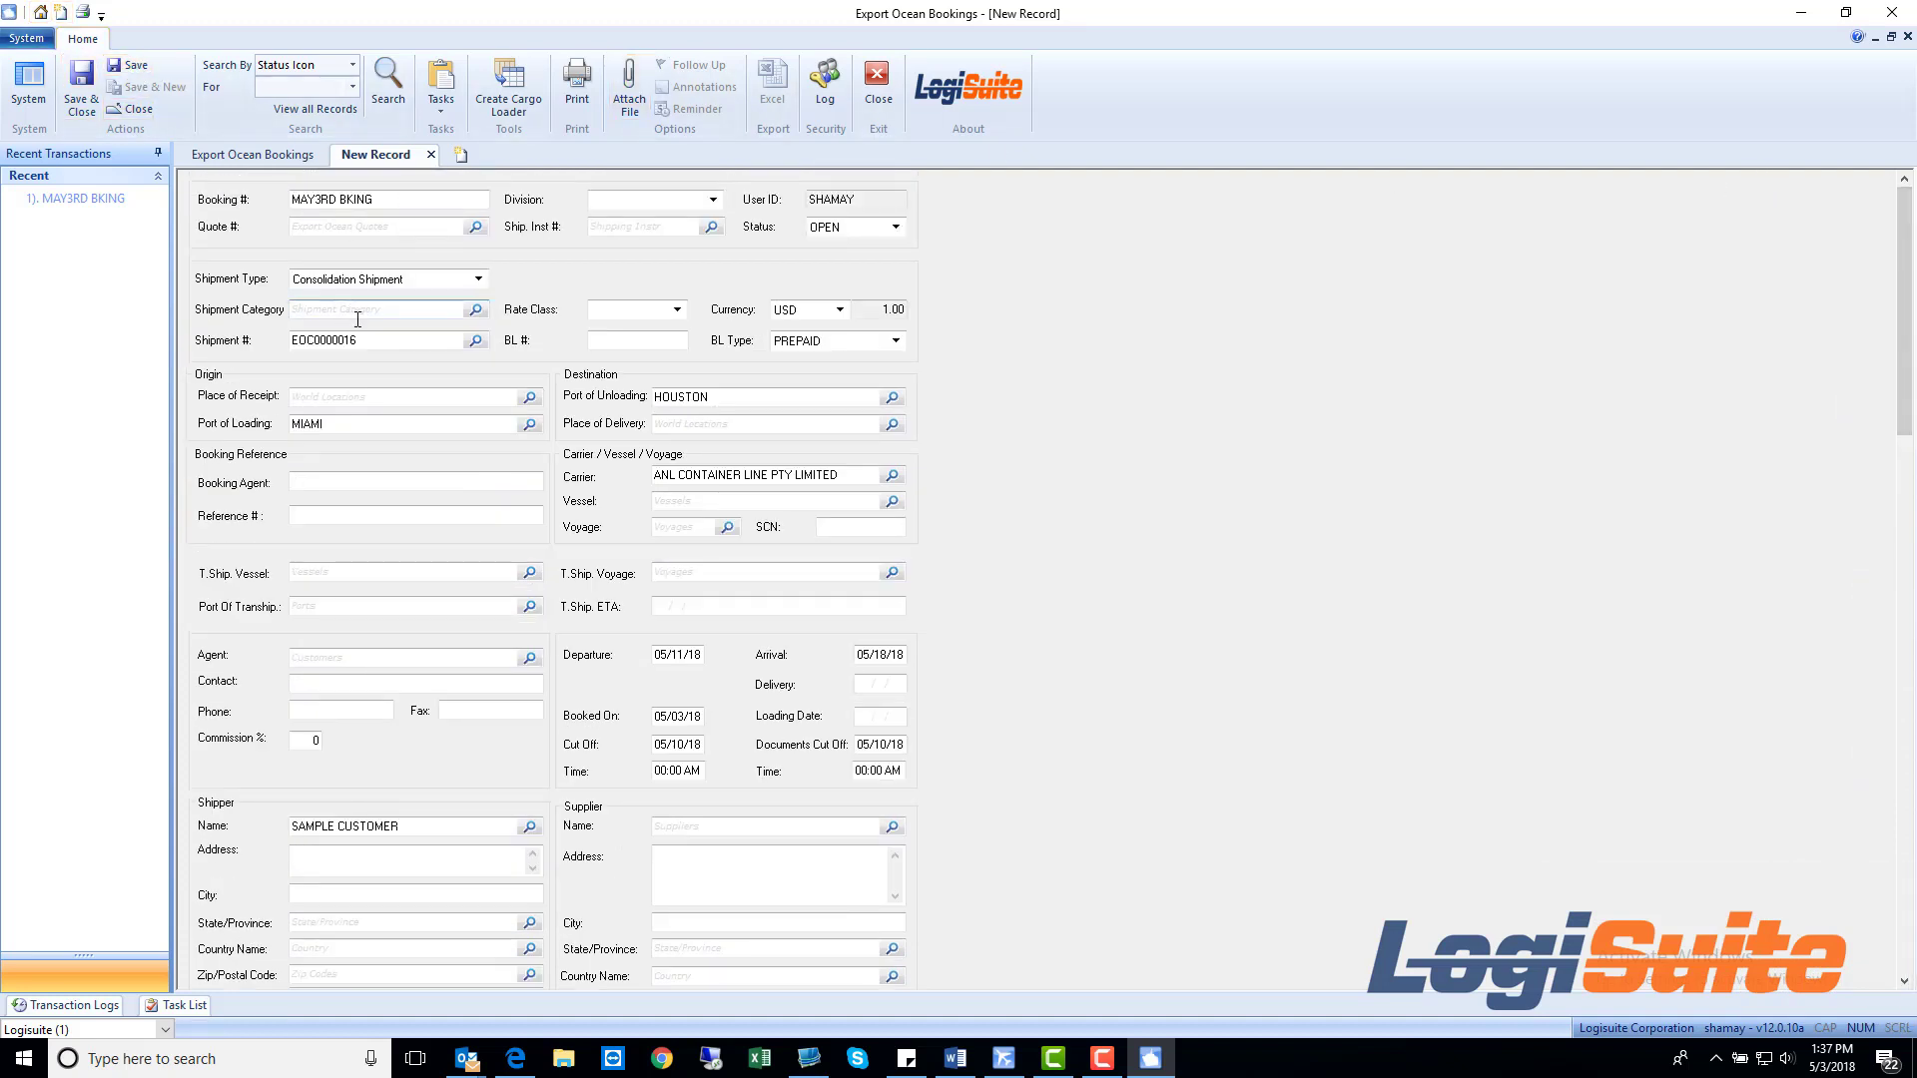
left_click_drag(380, 341, 257, 345)
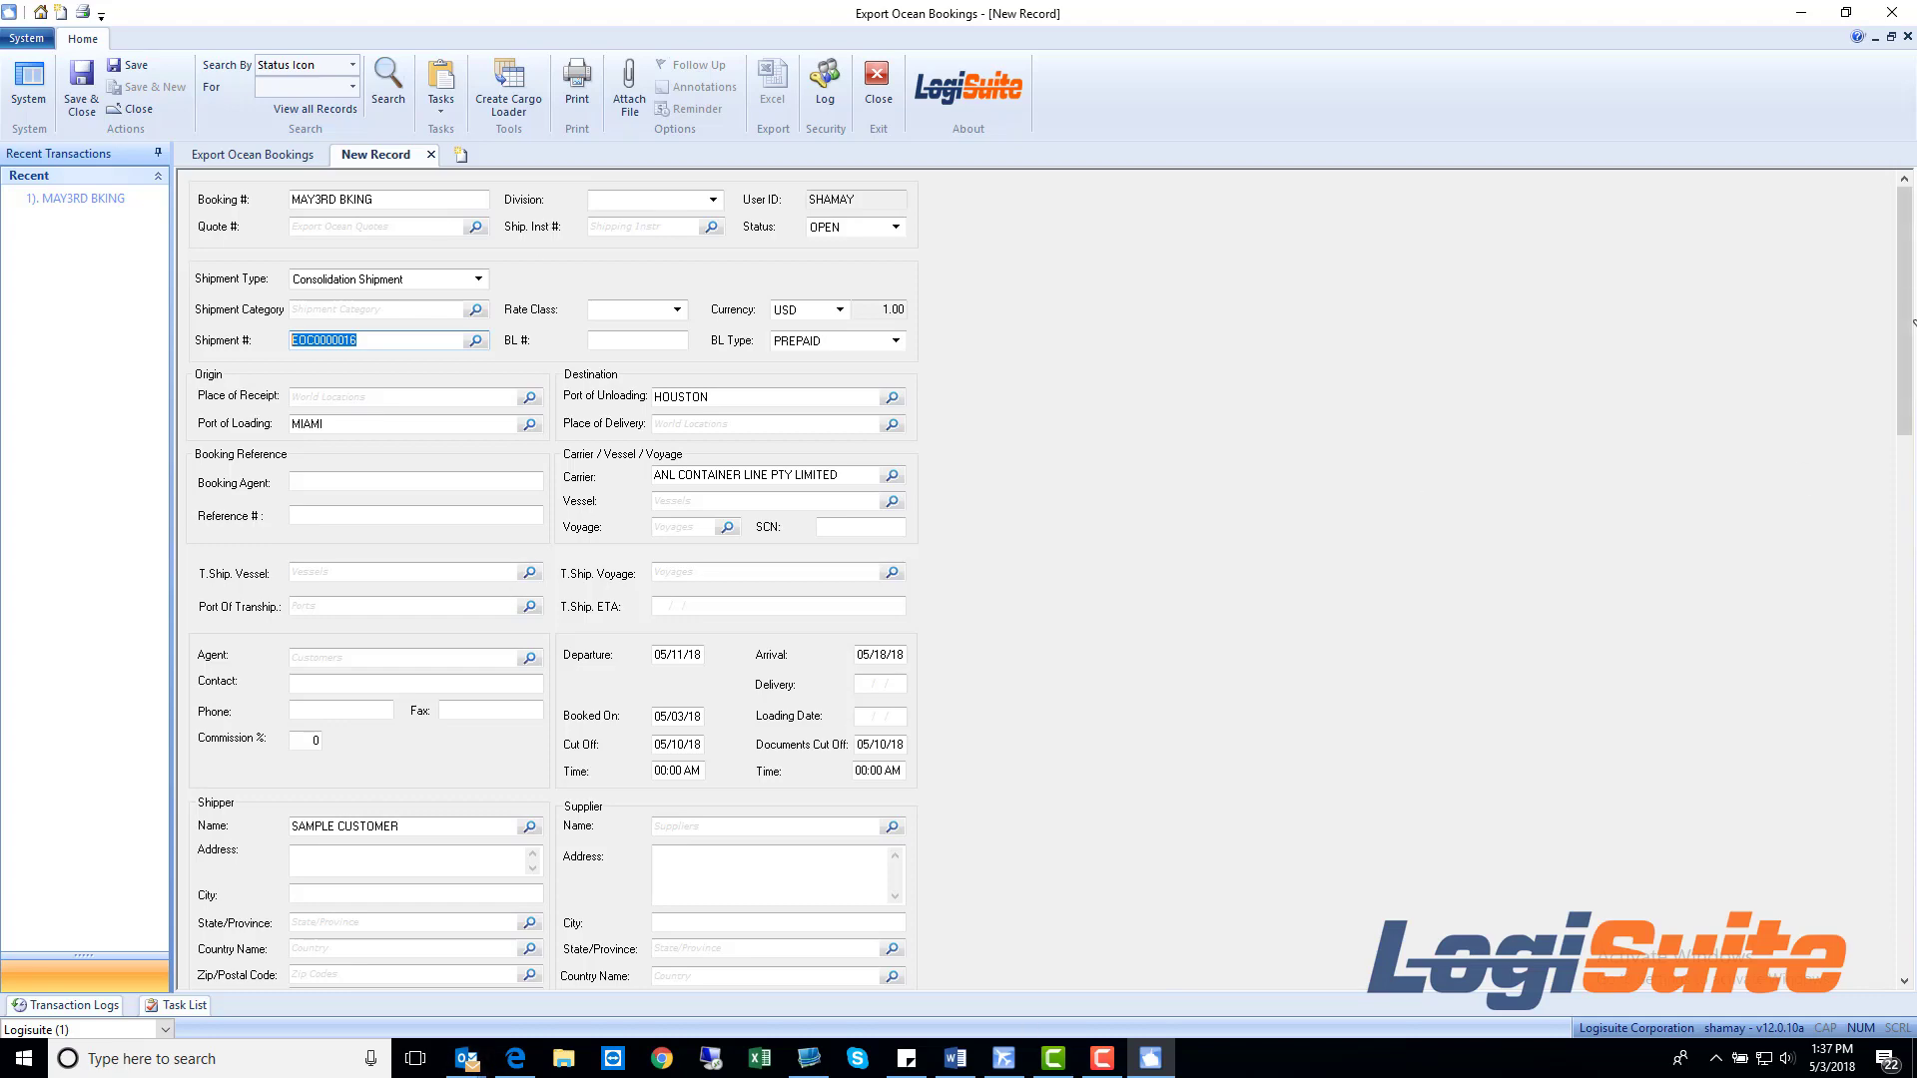
mouse_move(1904, 319)
left_mouse_down()
mouse_move(1901, 445)
mouse_move(1896, 292)
left_mouse_up()
left_click(508, 88)
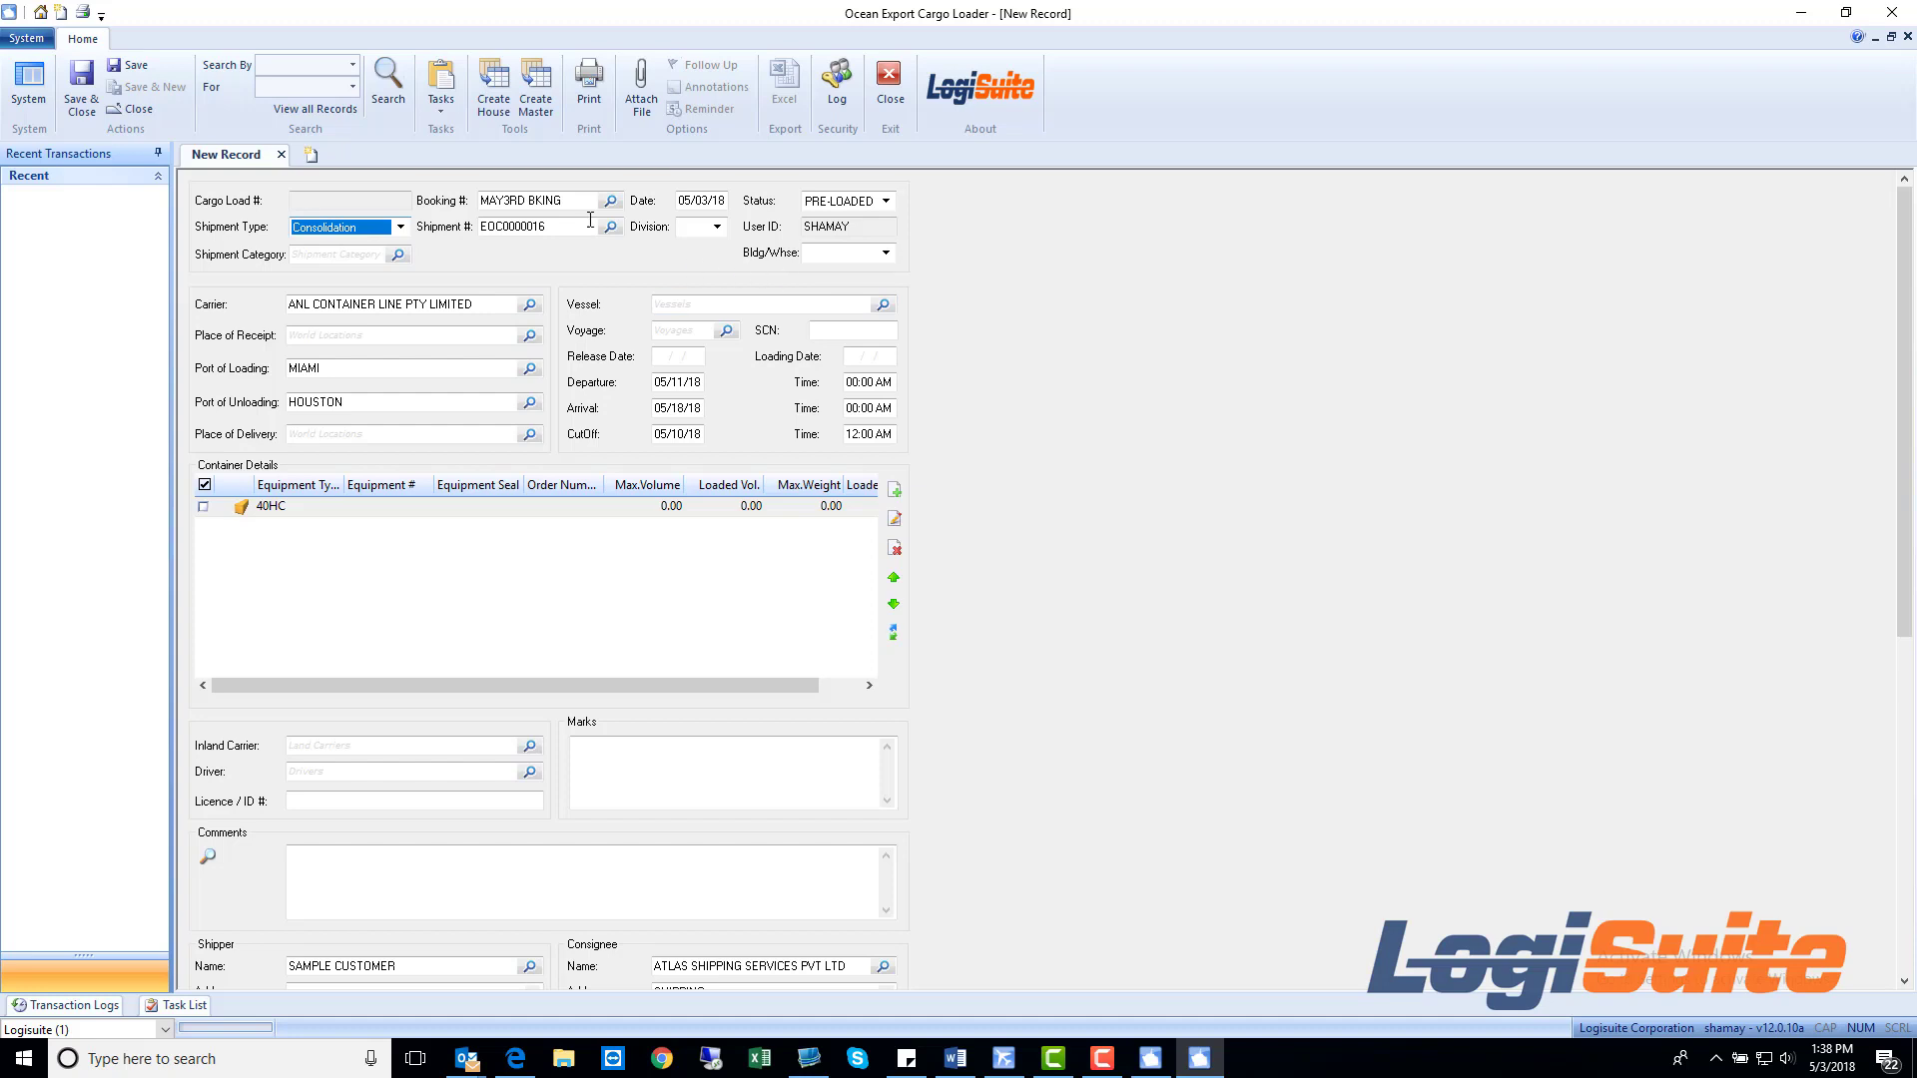
key("shift+Tab")
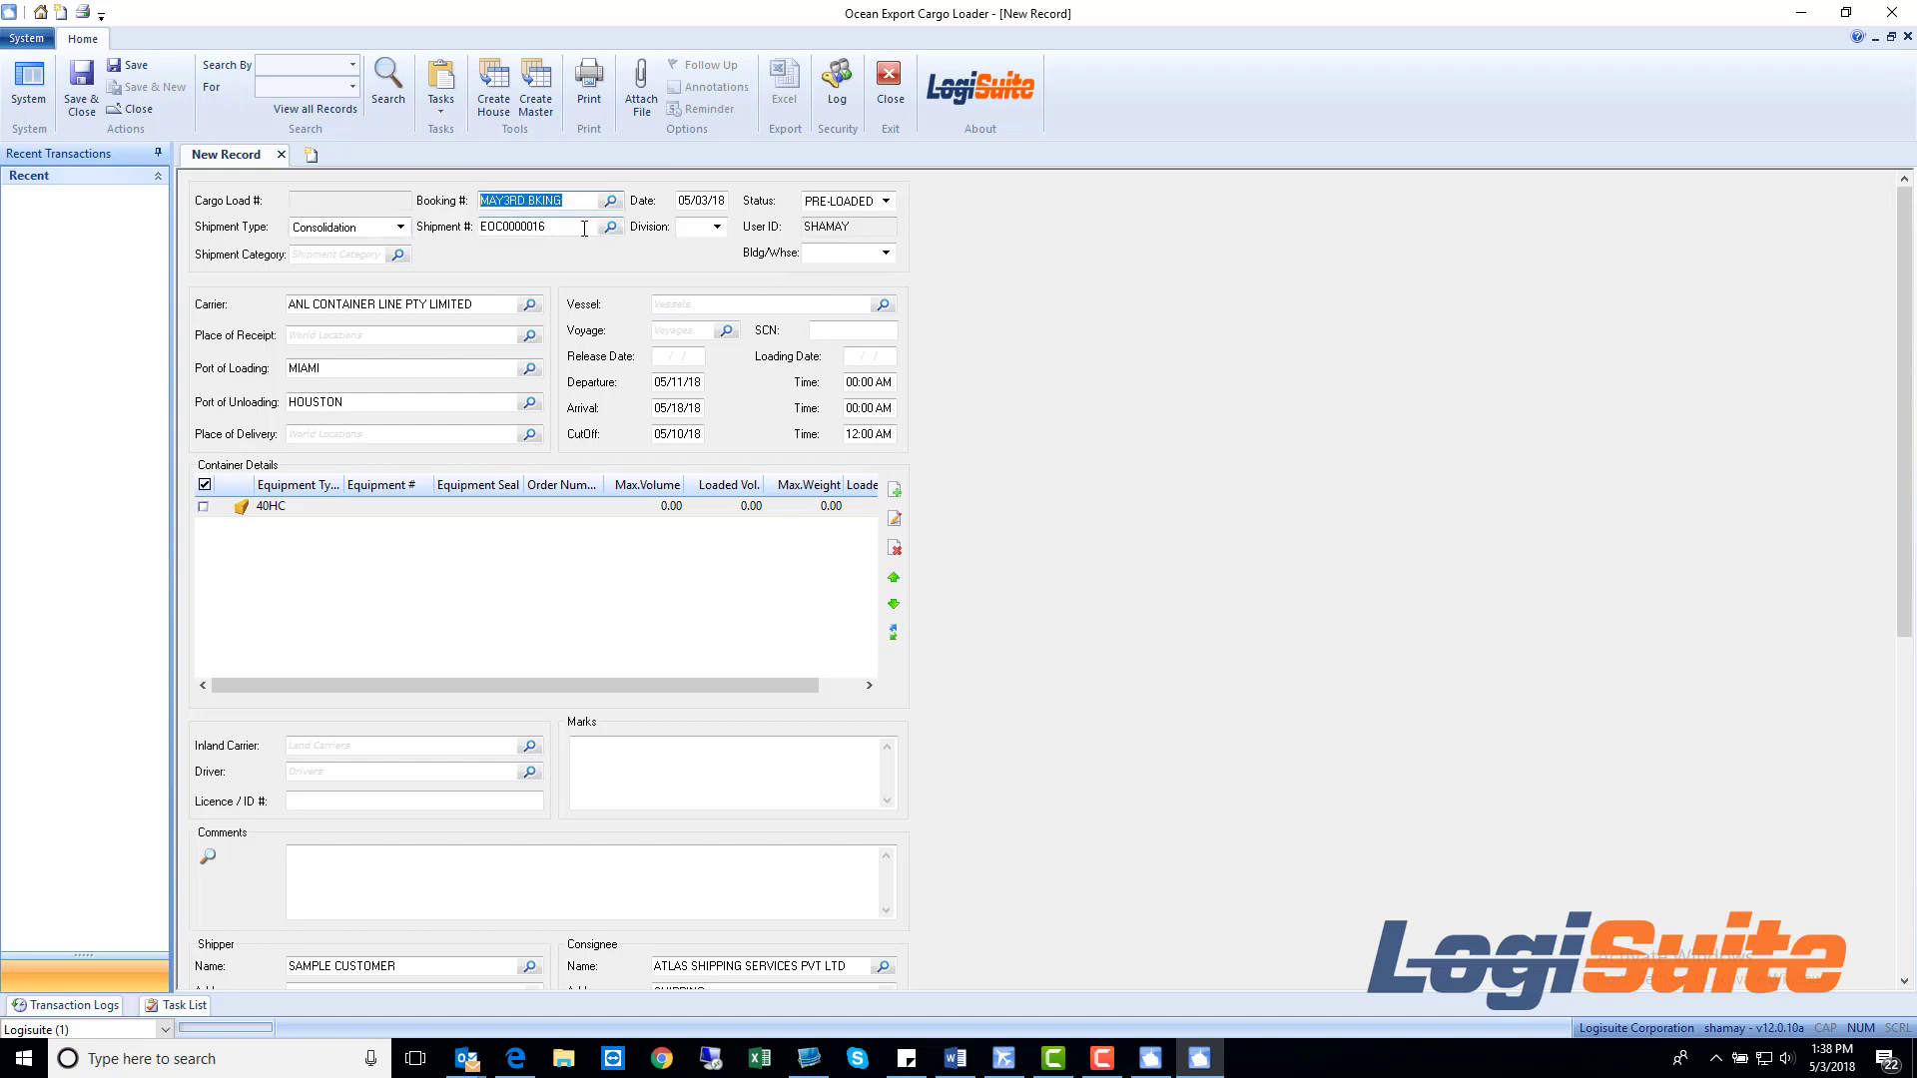
left_click(589, 226)
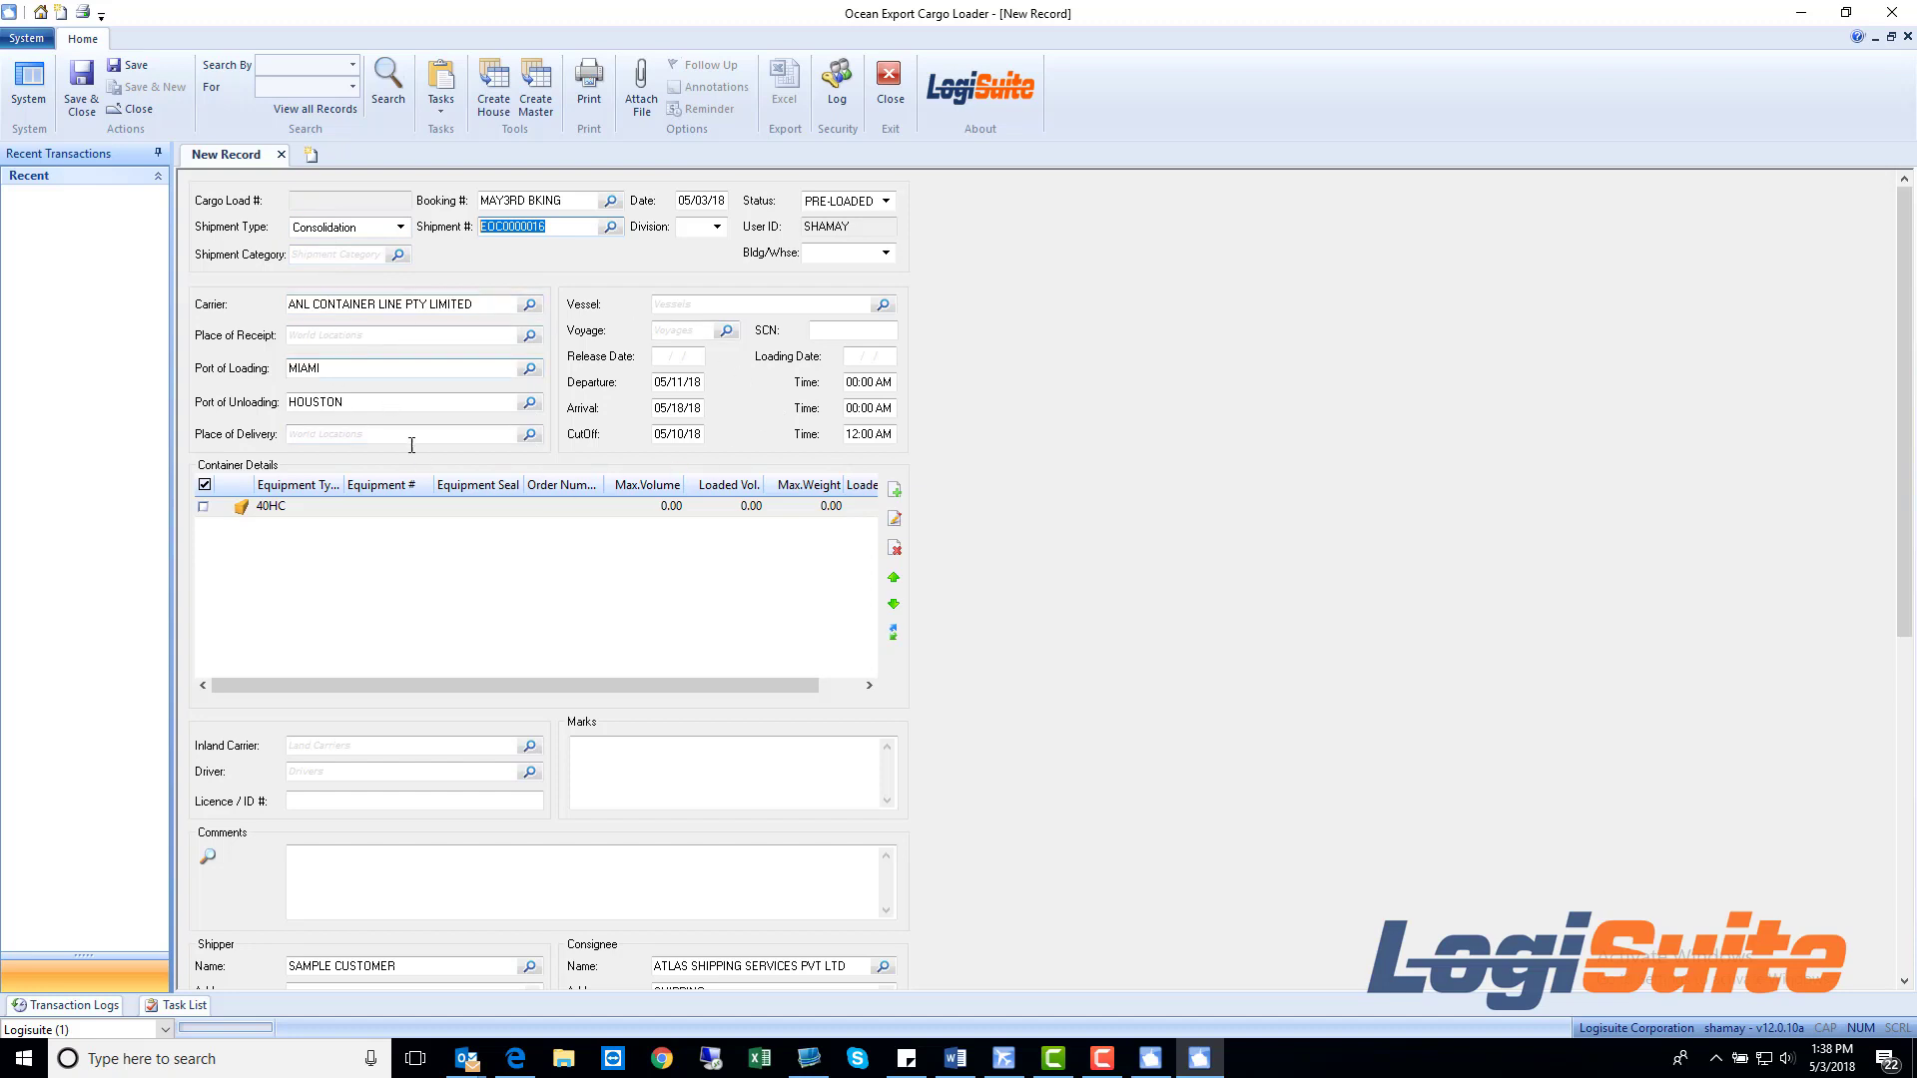
- Set the 40HC container's equipment number to EQUI..123 and its first seal number to SEAL134
left_click(499, 509)
double_click(499, 511)
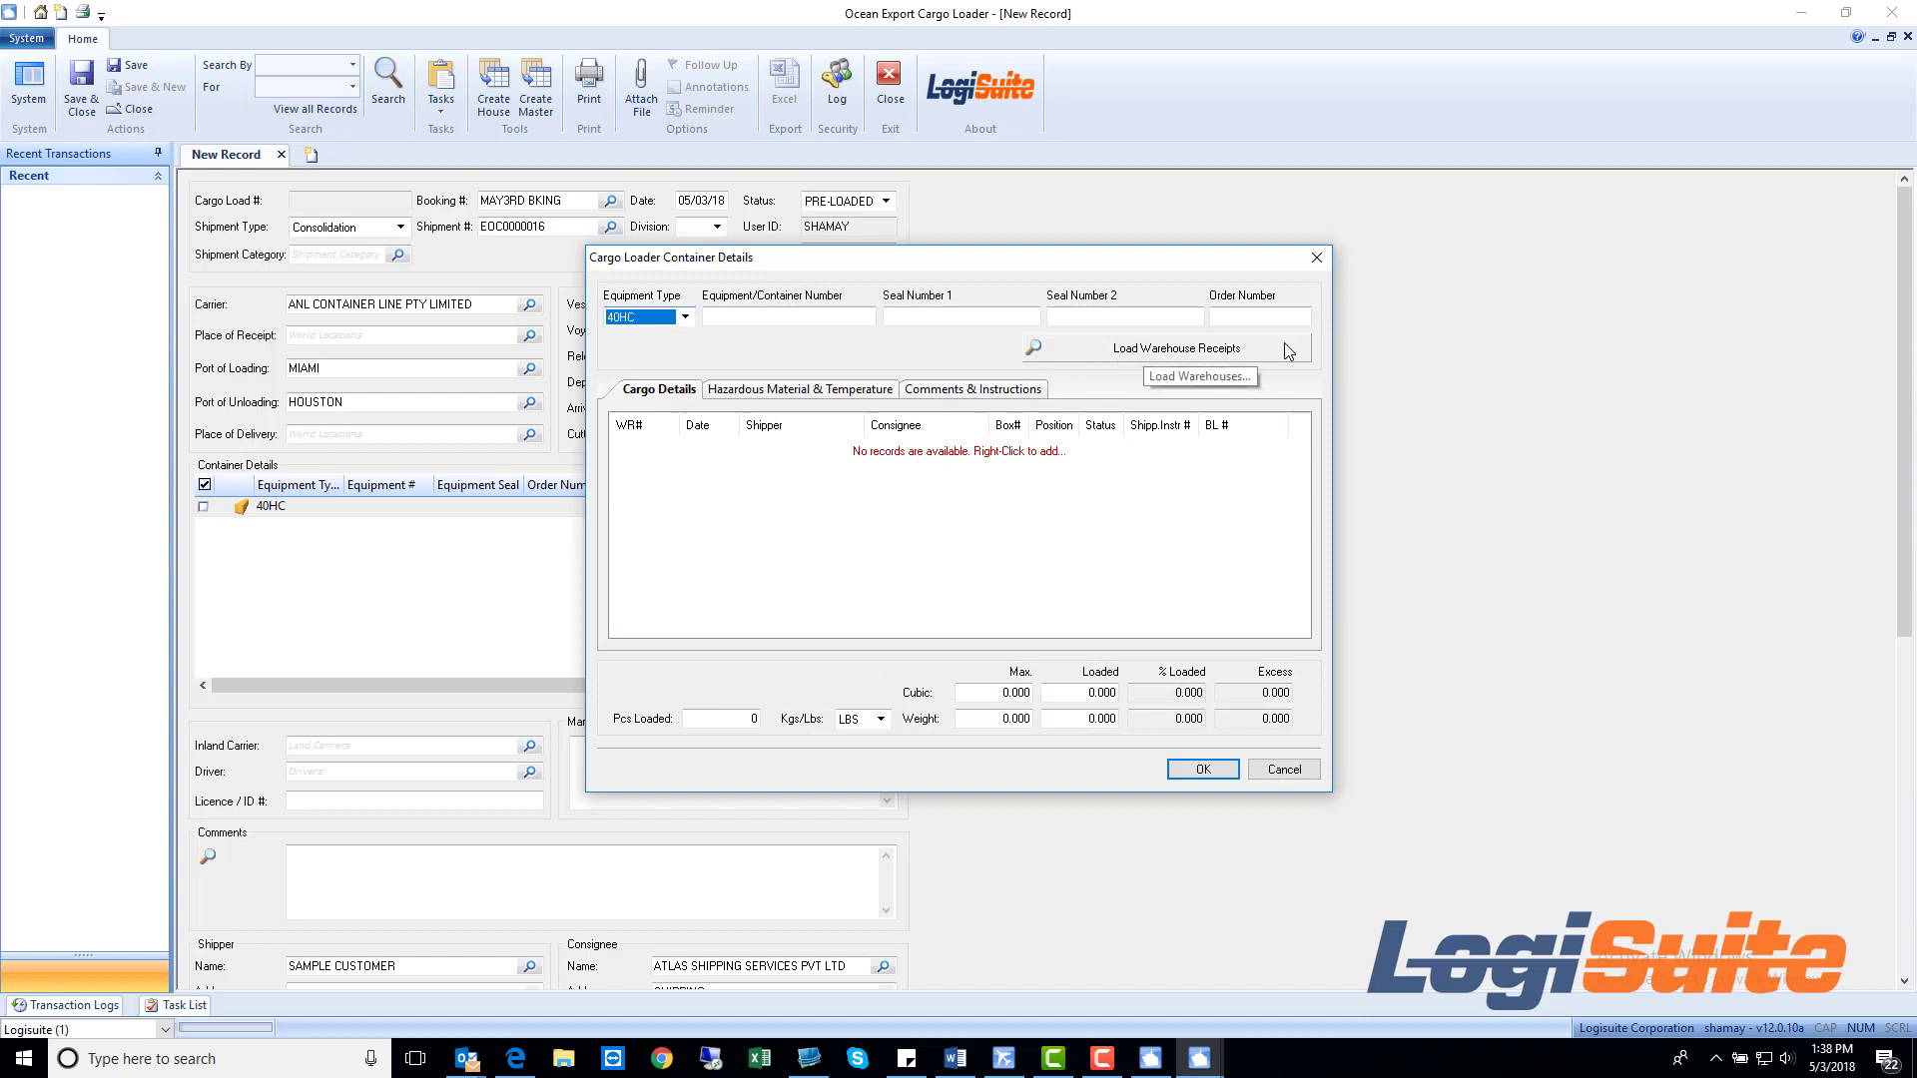
left_click(775, 318)
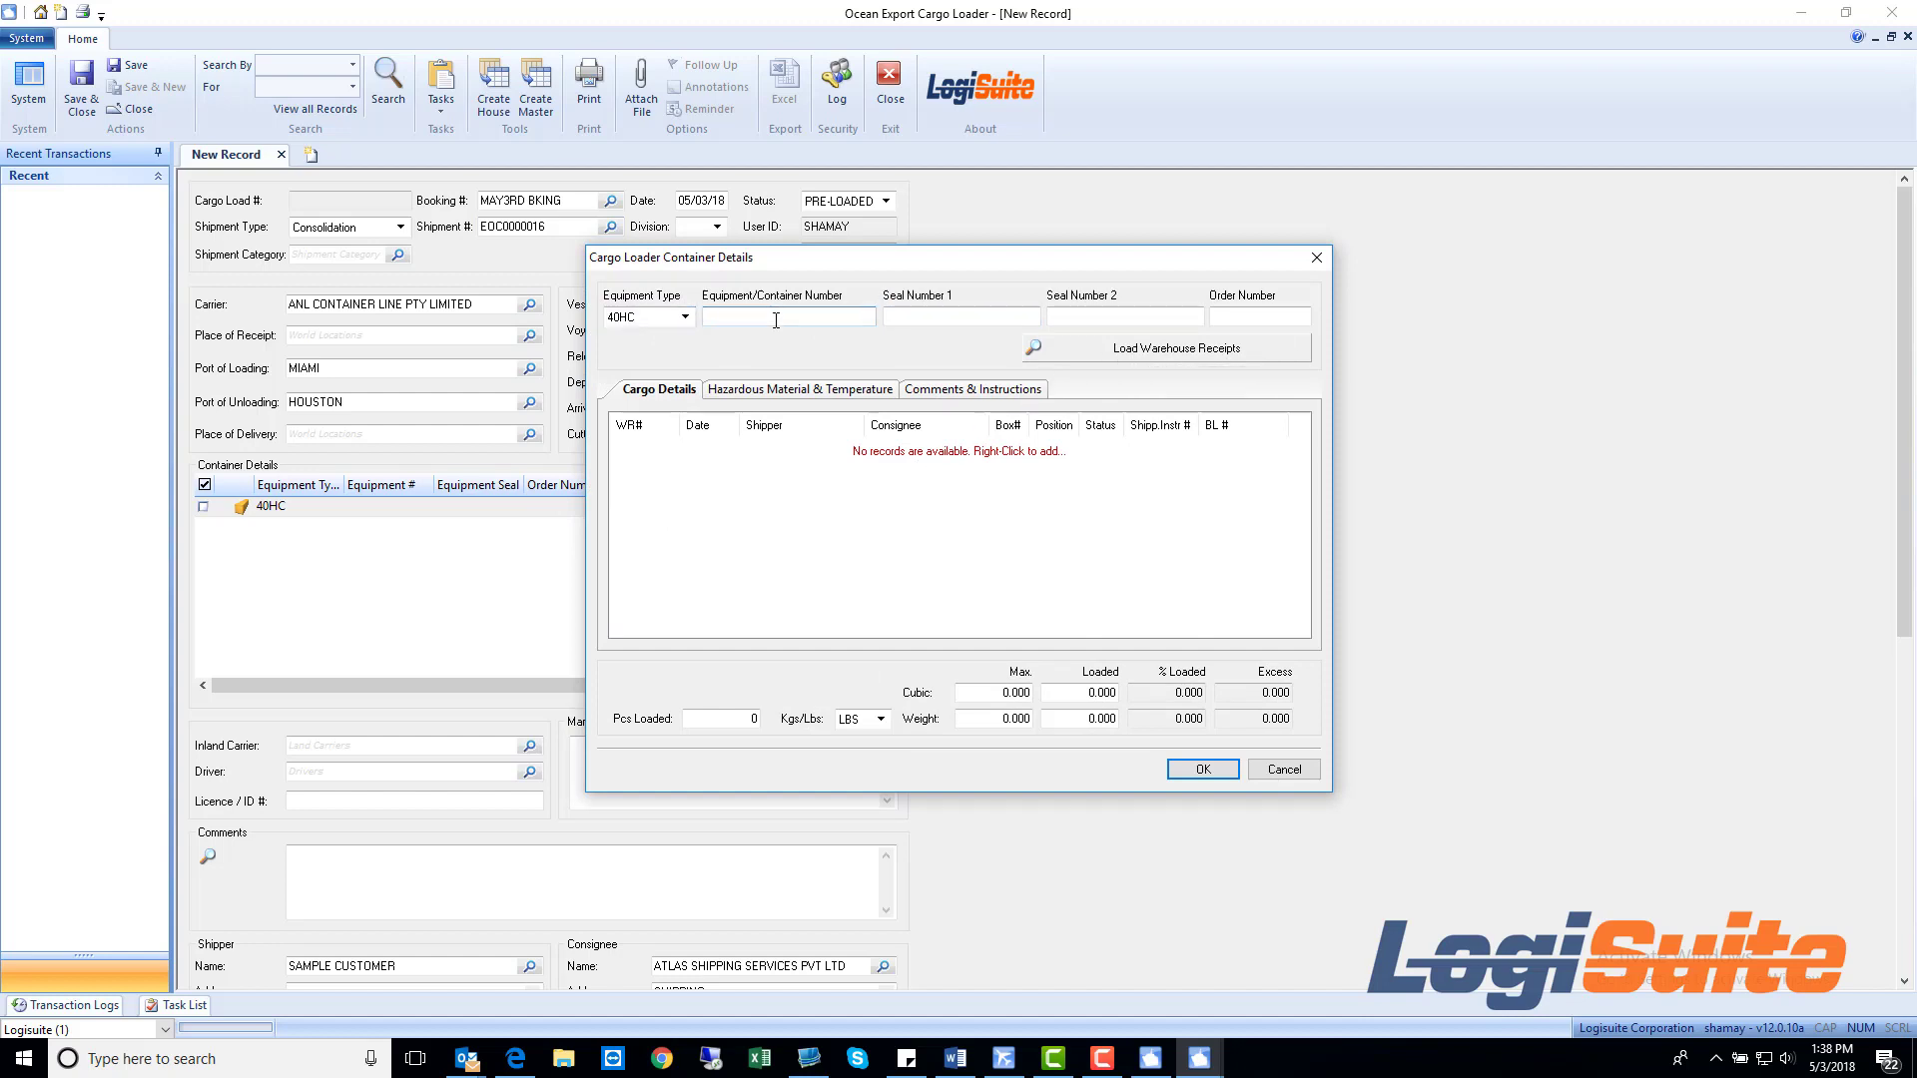
type("EQUI..123")
key("Tab")
- Load the warehouse receipts available for the container, check the search criteria, and widen the Destination column
left_click(1197, 356)
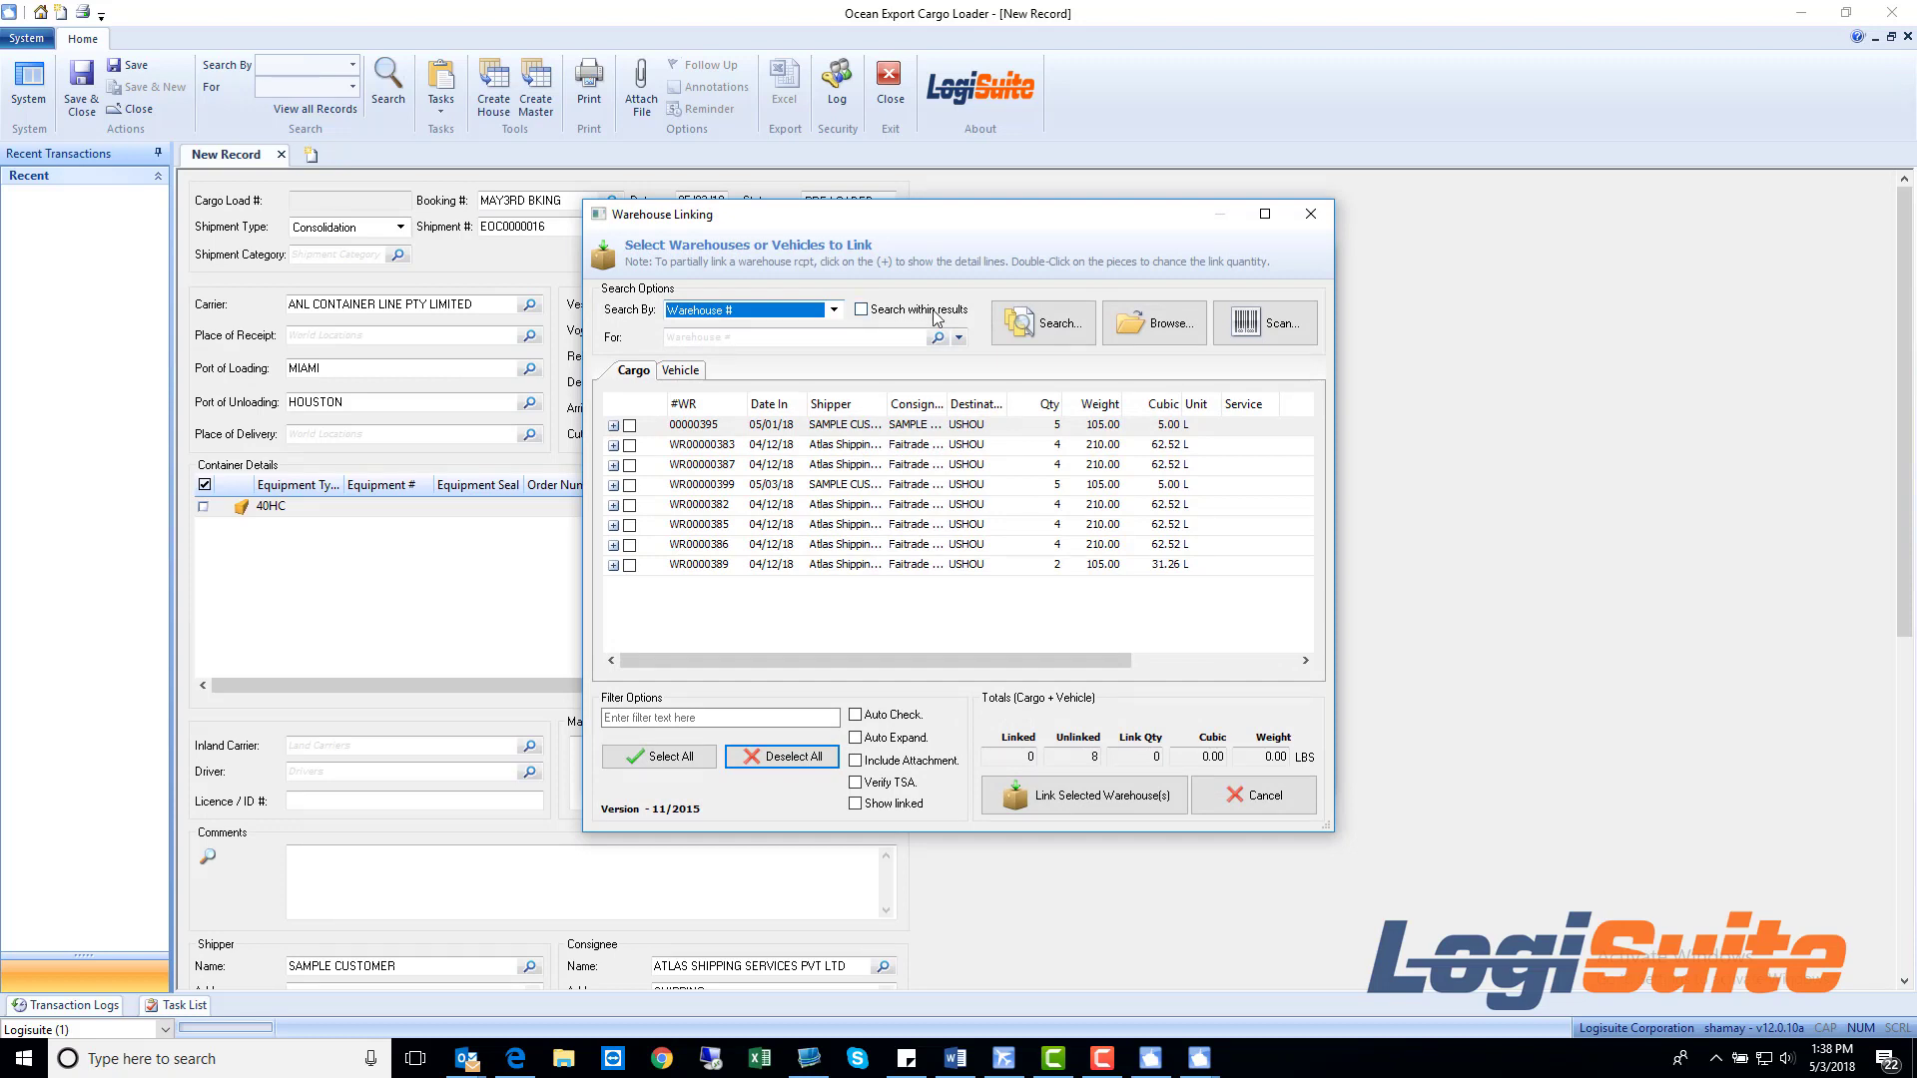
left_click(834, 311)
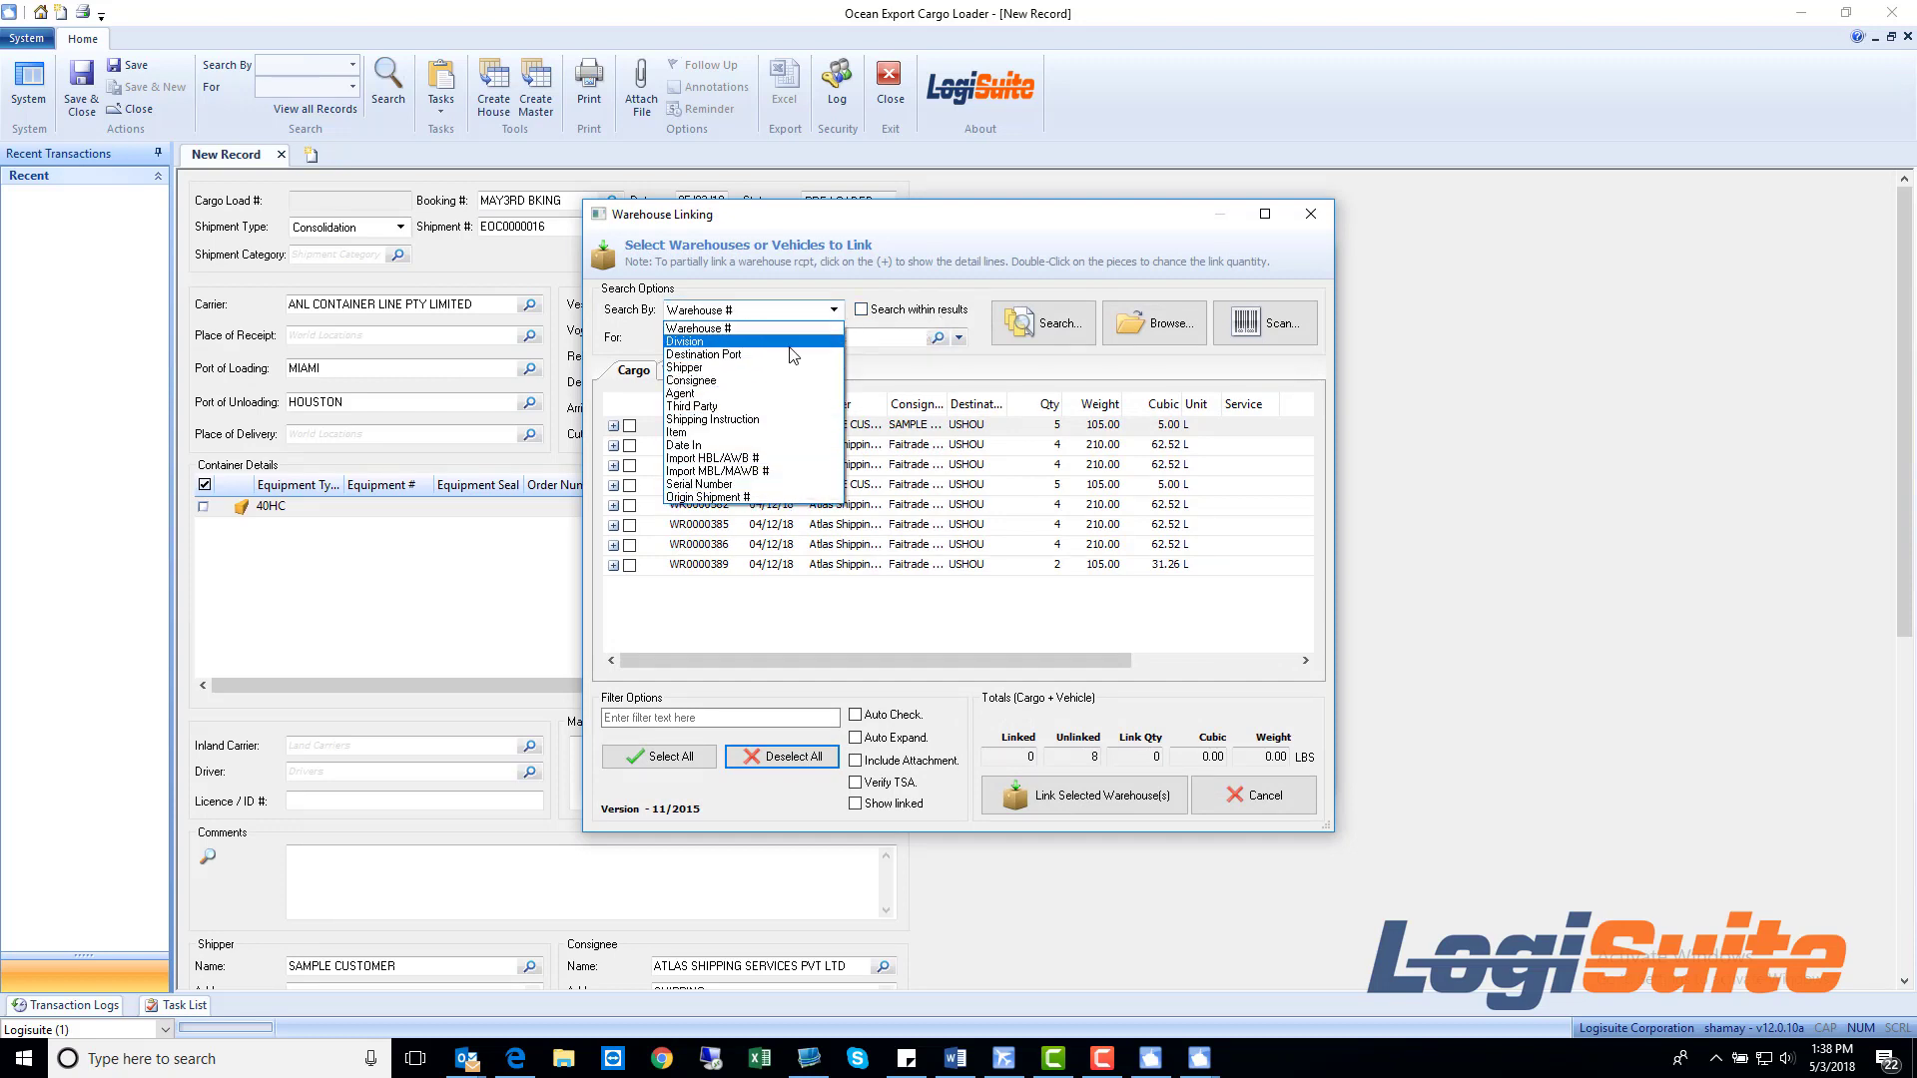
left_click(903, 340)
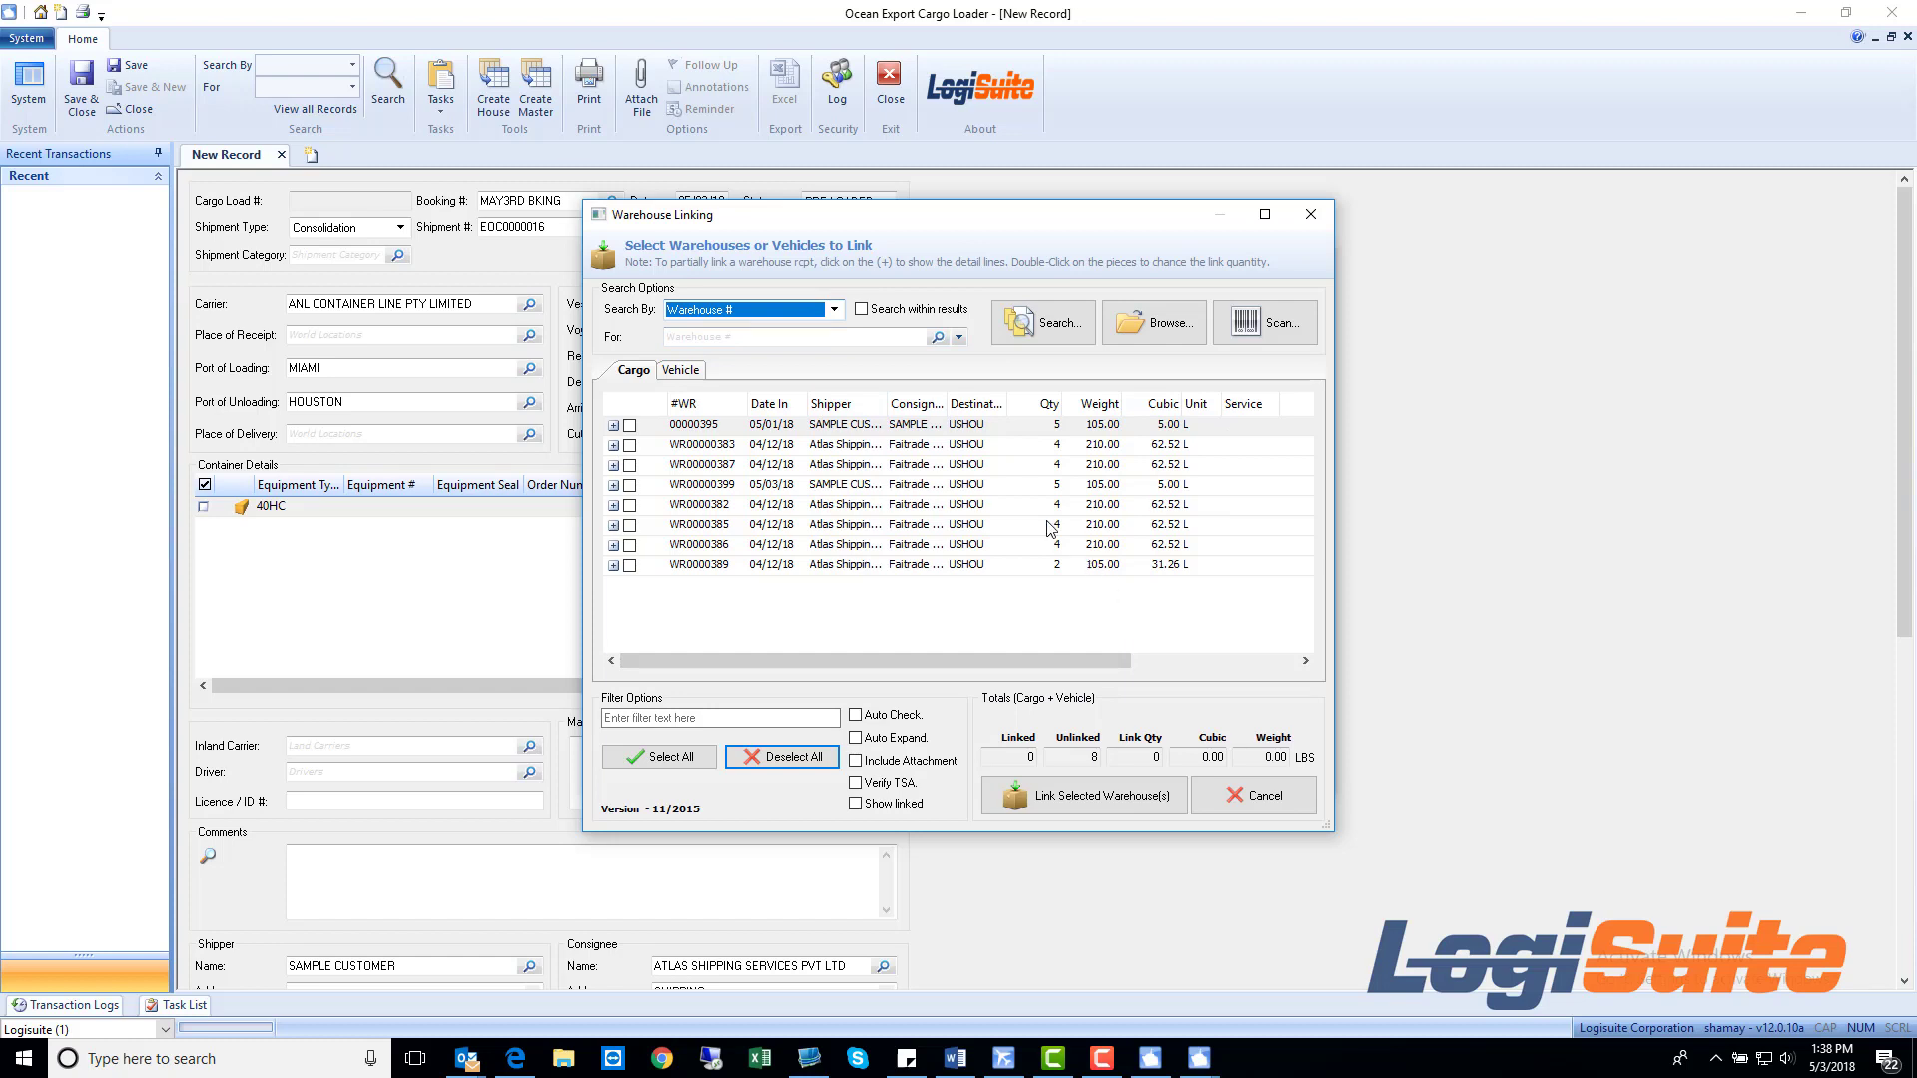
left_click_drag(1008, 406, 1051, 405)
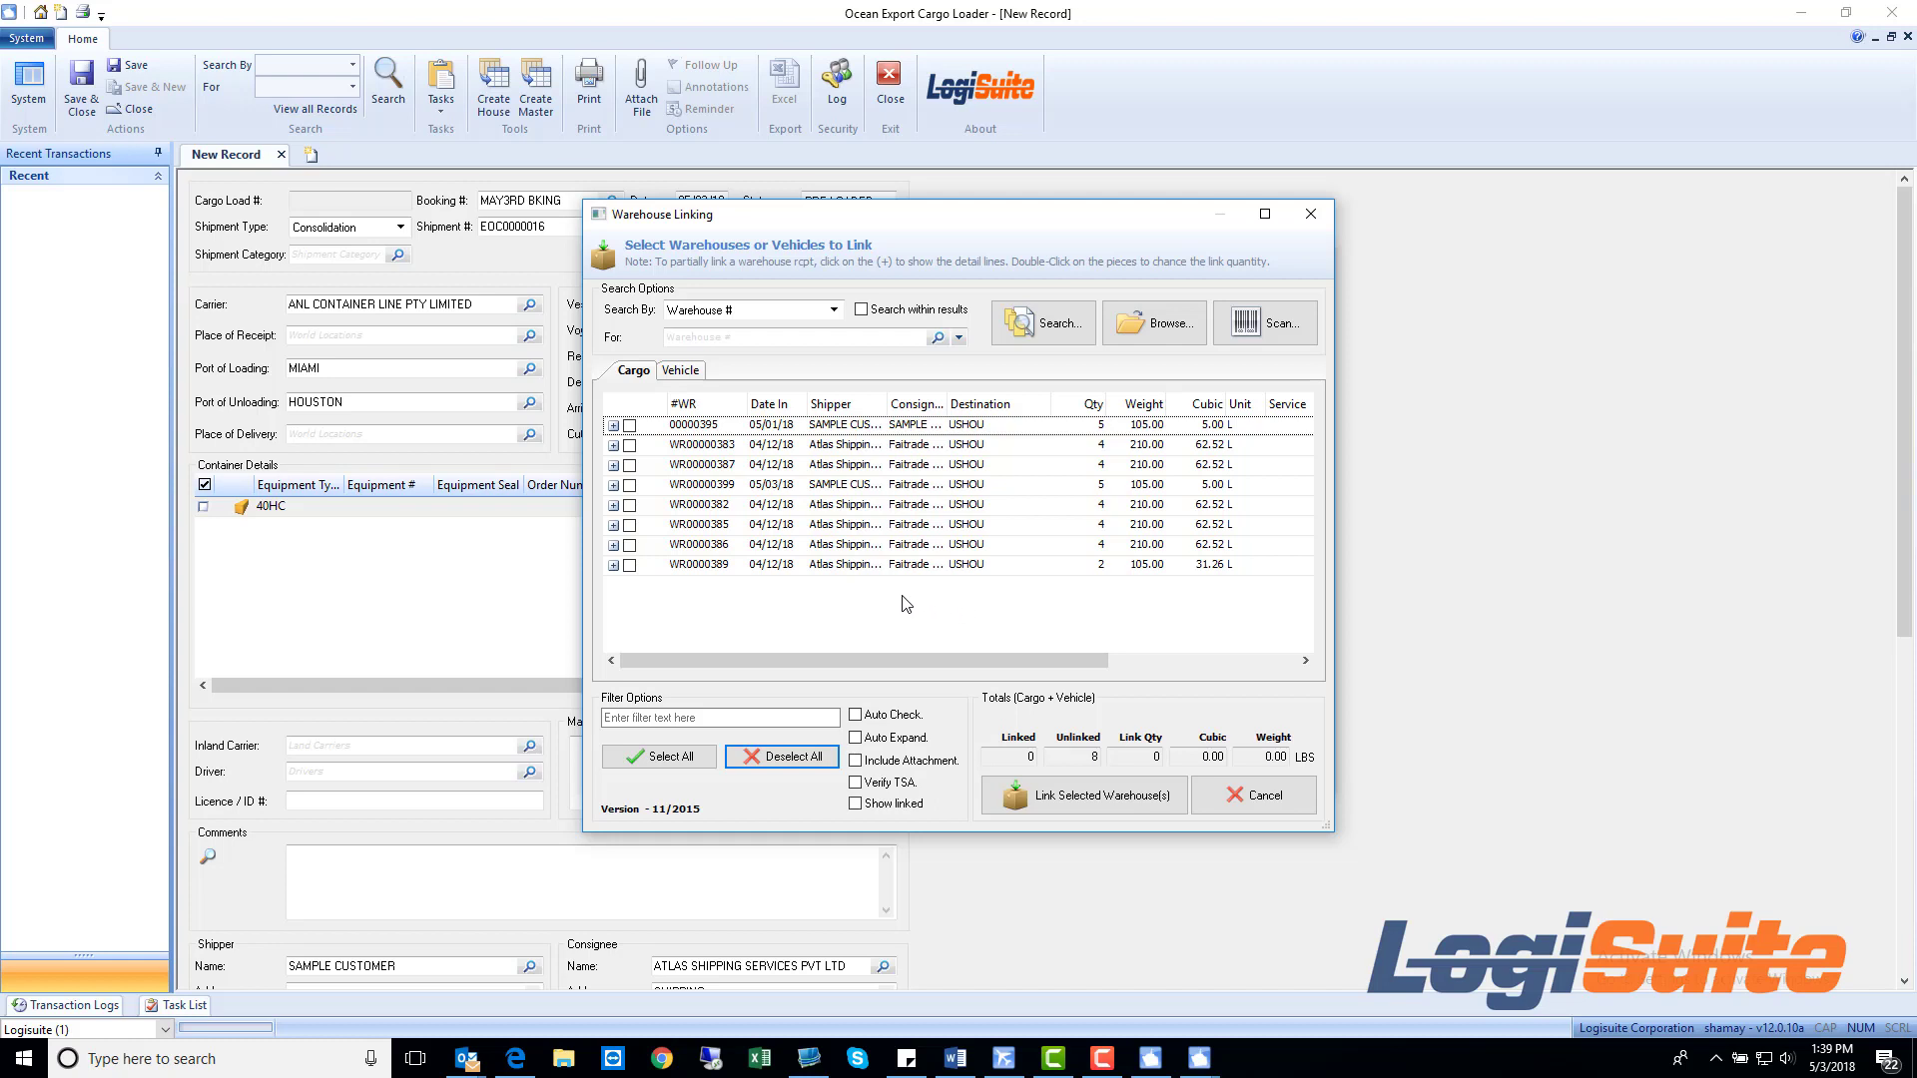
- Select warehouse receipts 00000395, WR00000383 and WR00000387 for linking
left_click(630, 425)
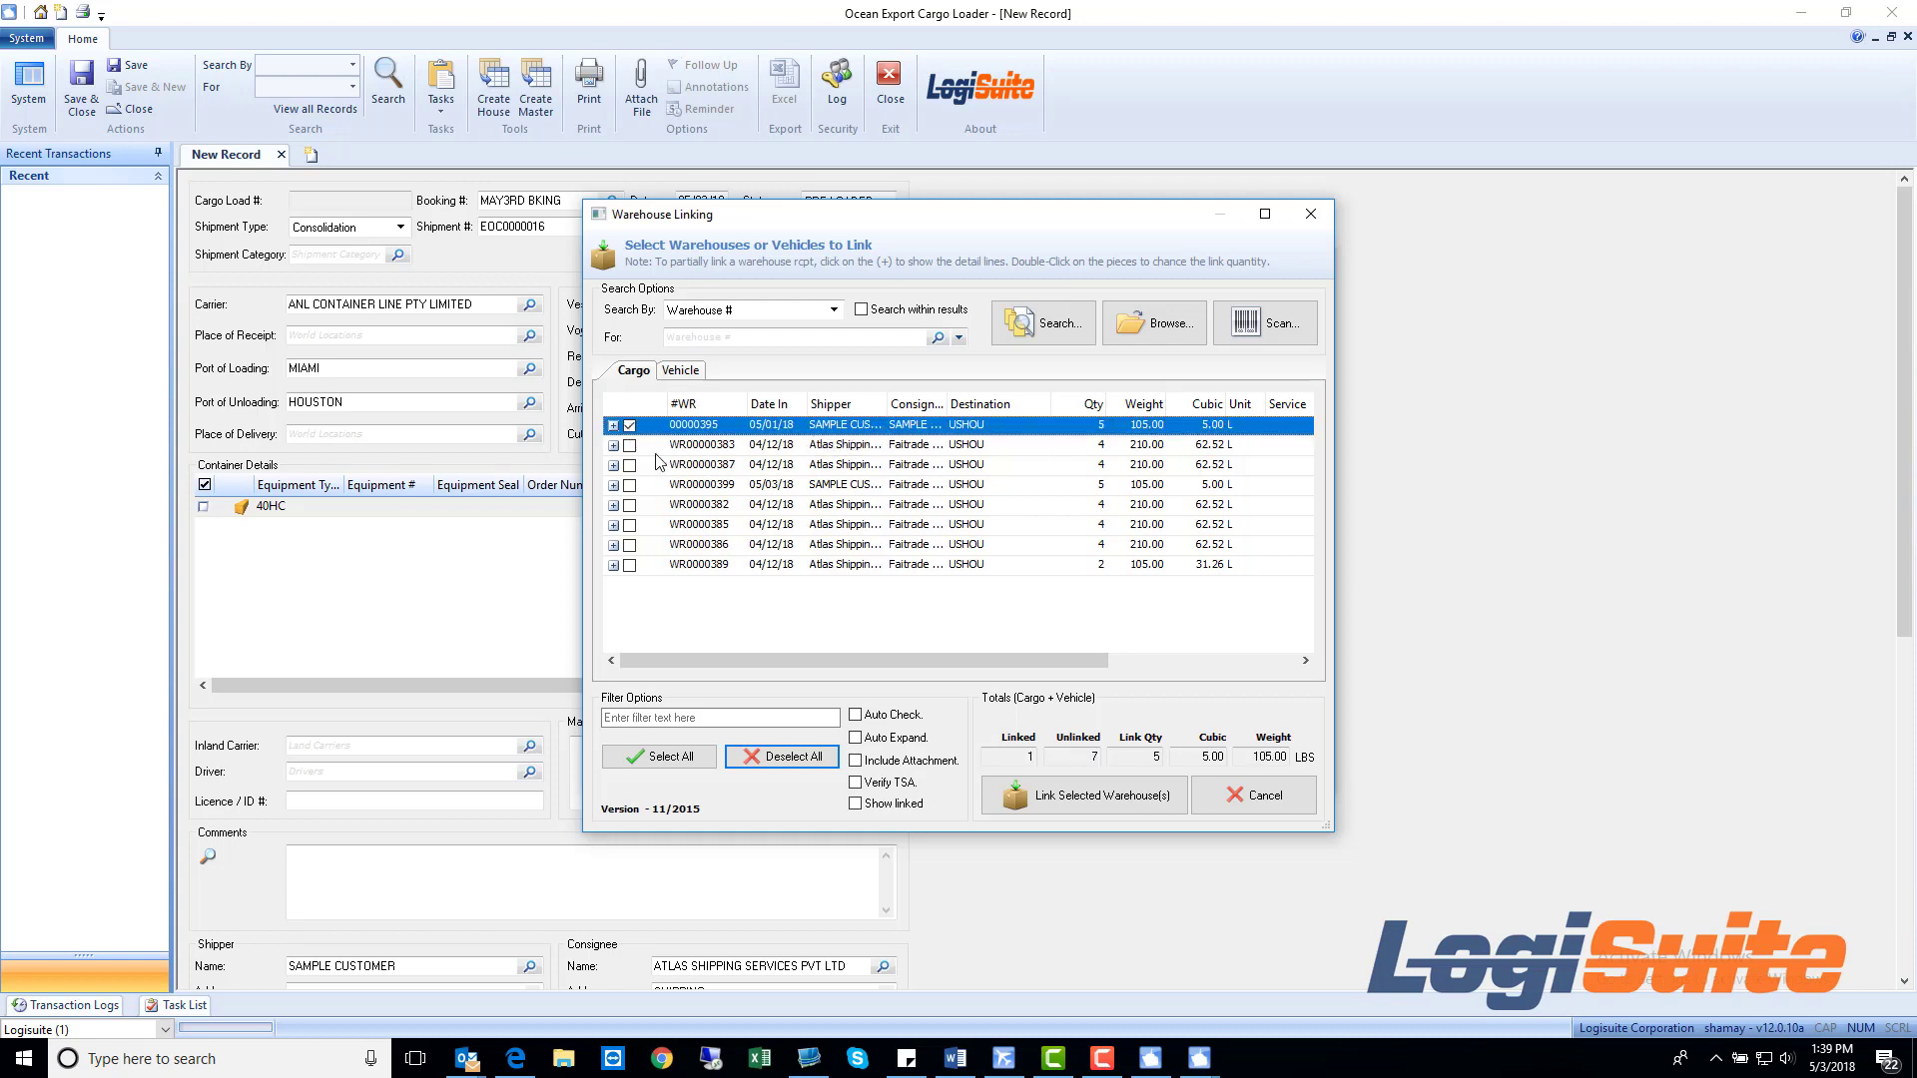
left_click(630, 451)
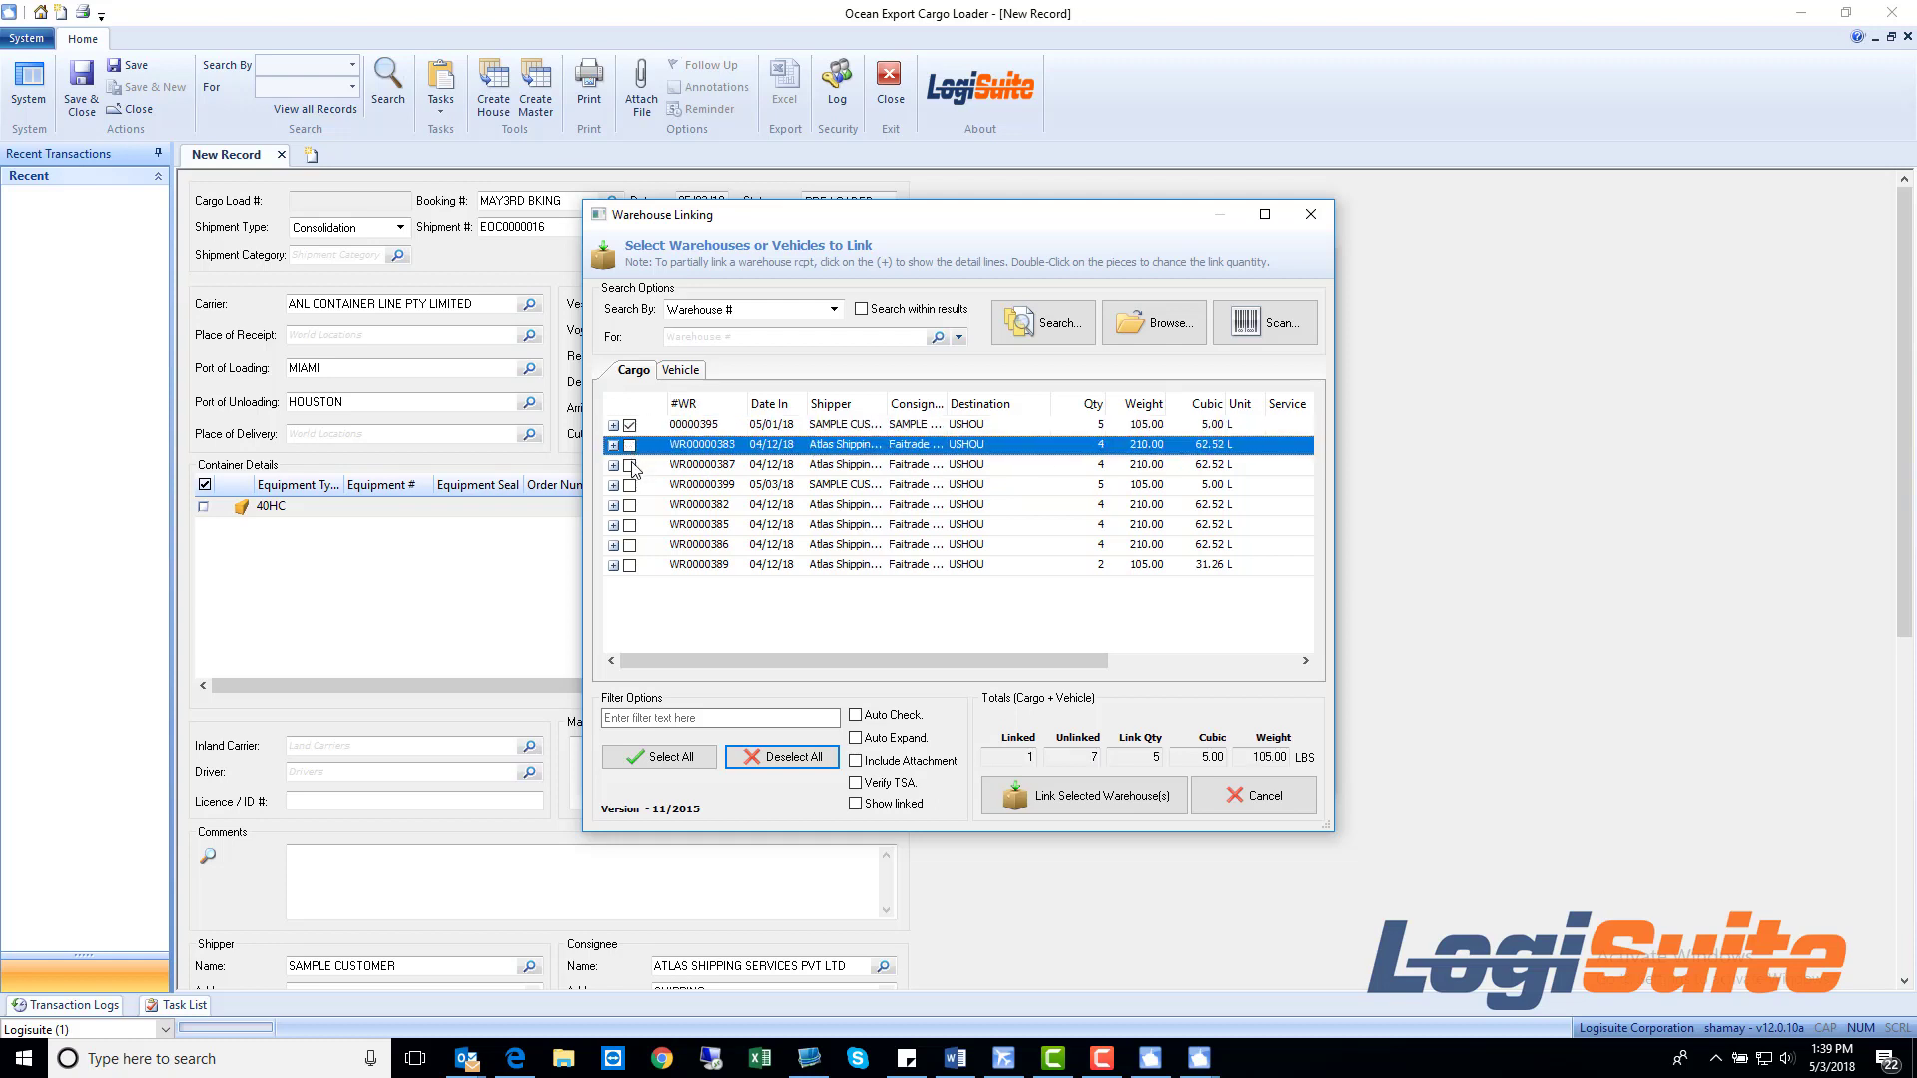
left_click(631, 466)
left_click(631, 466)
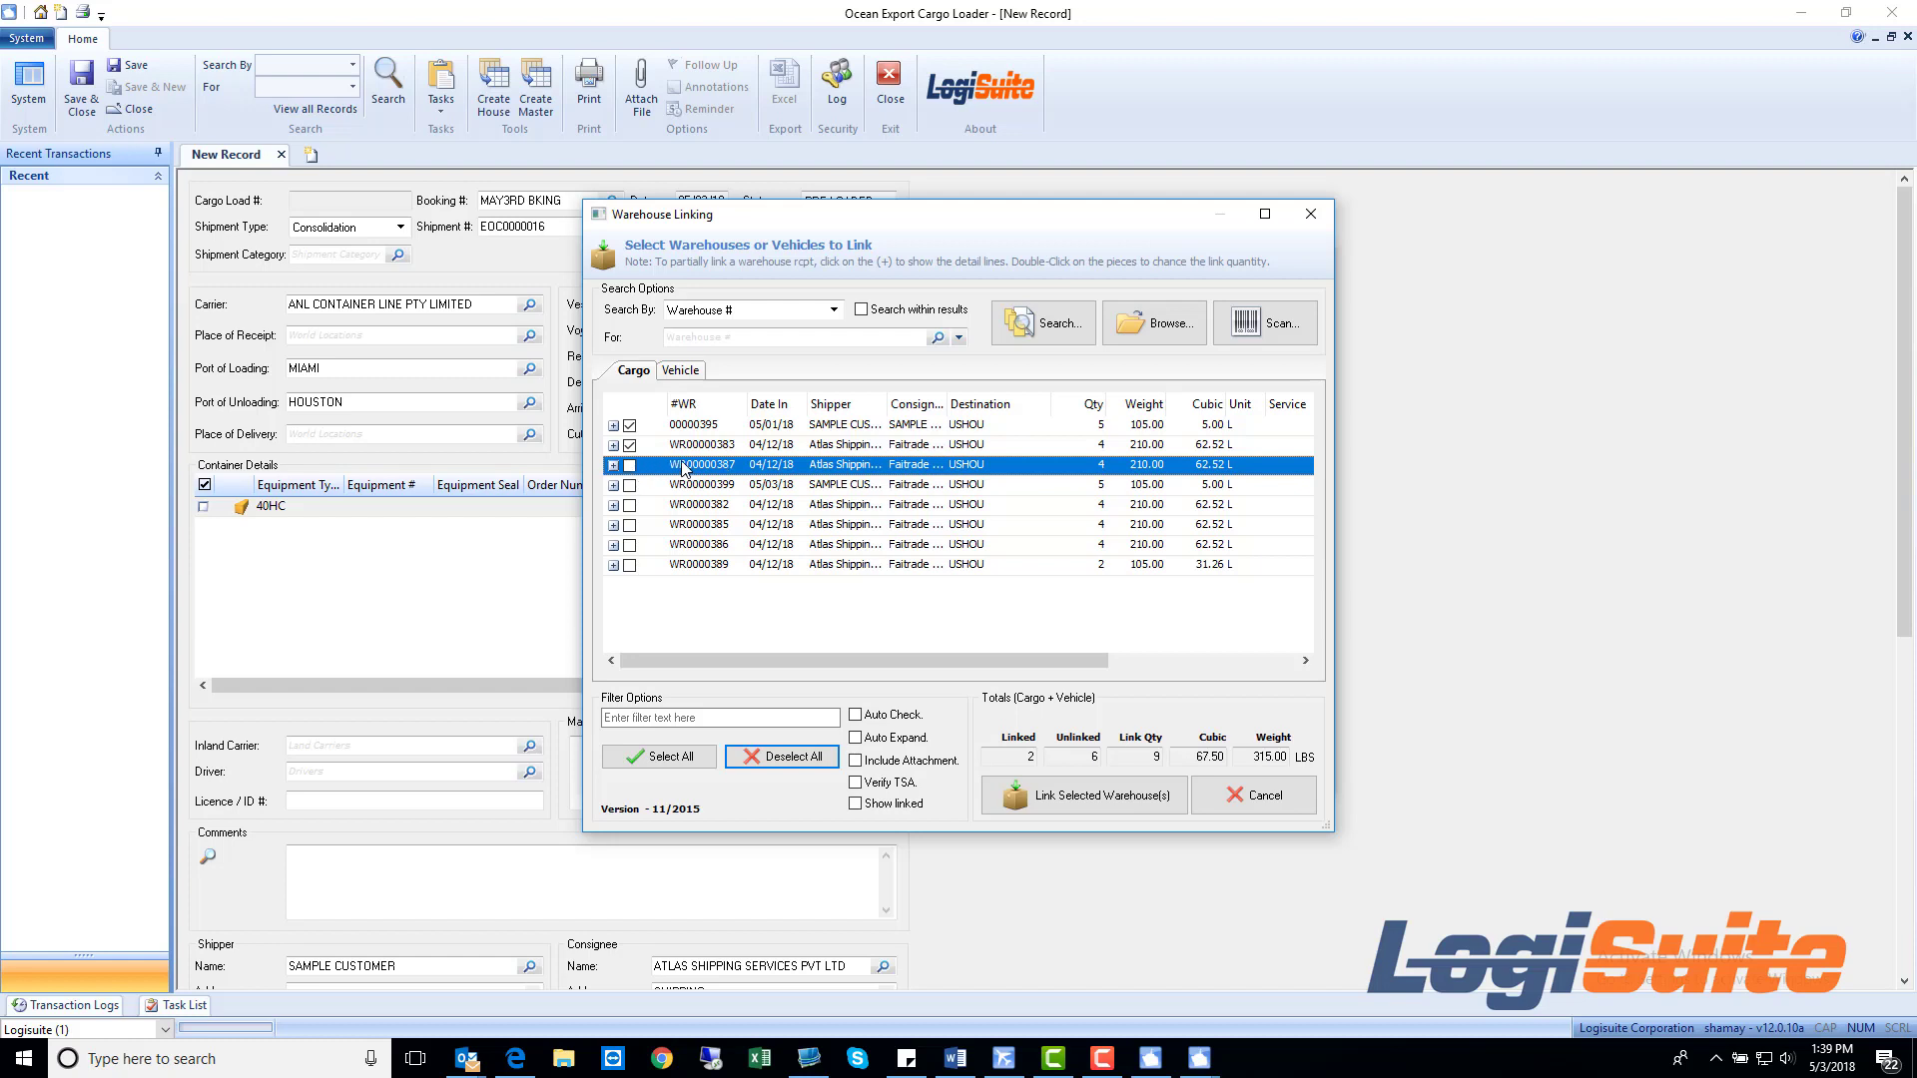
- Expand receipt WR00000387 and exclude its last two boxes from the link
left_click(613, 466)
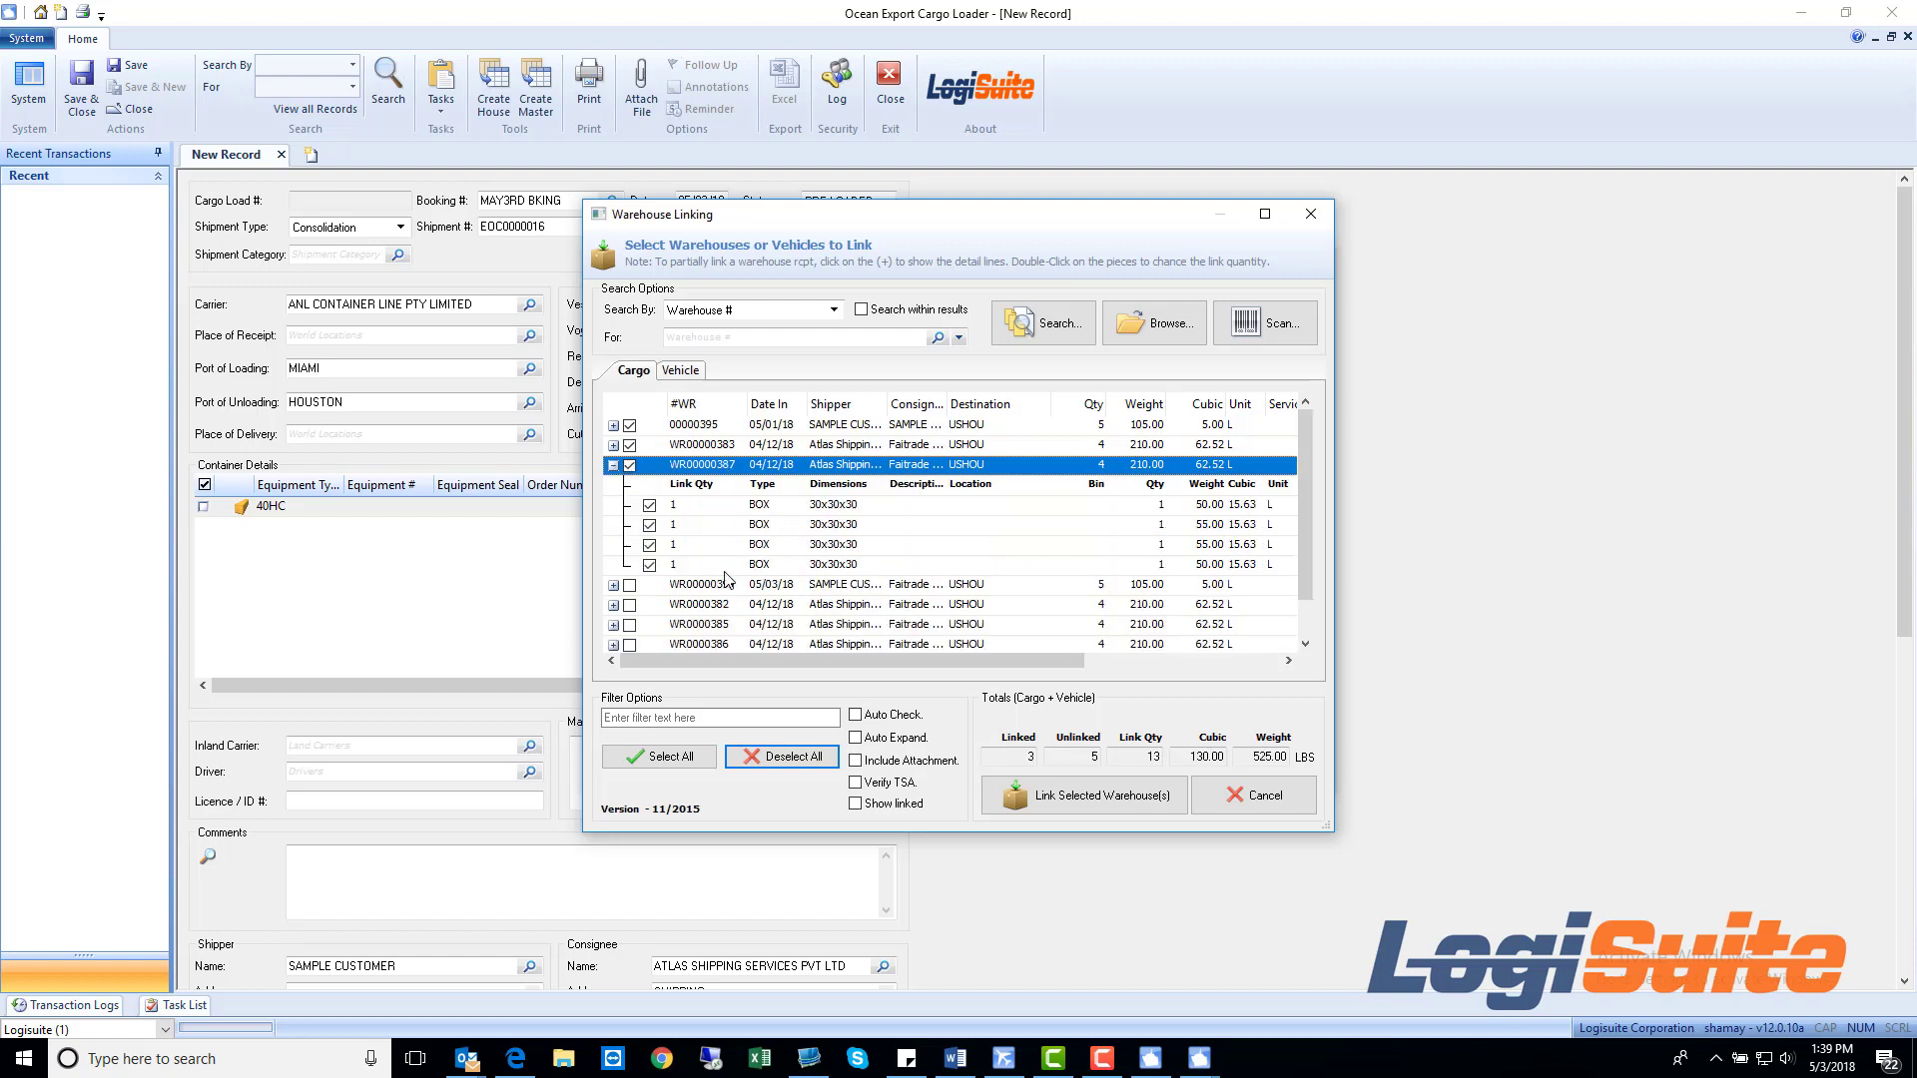
left_click(652, 565)
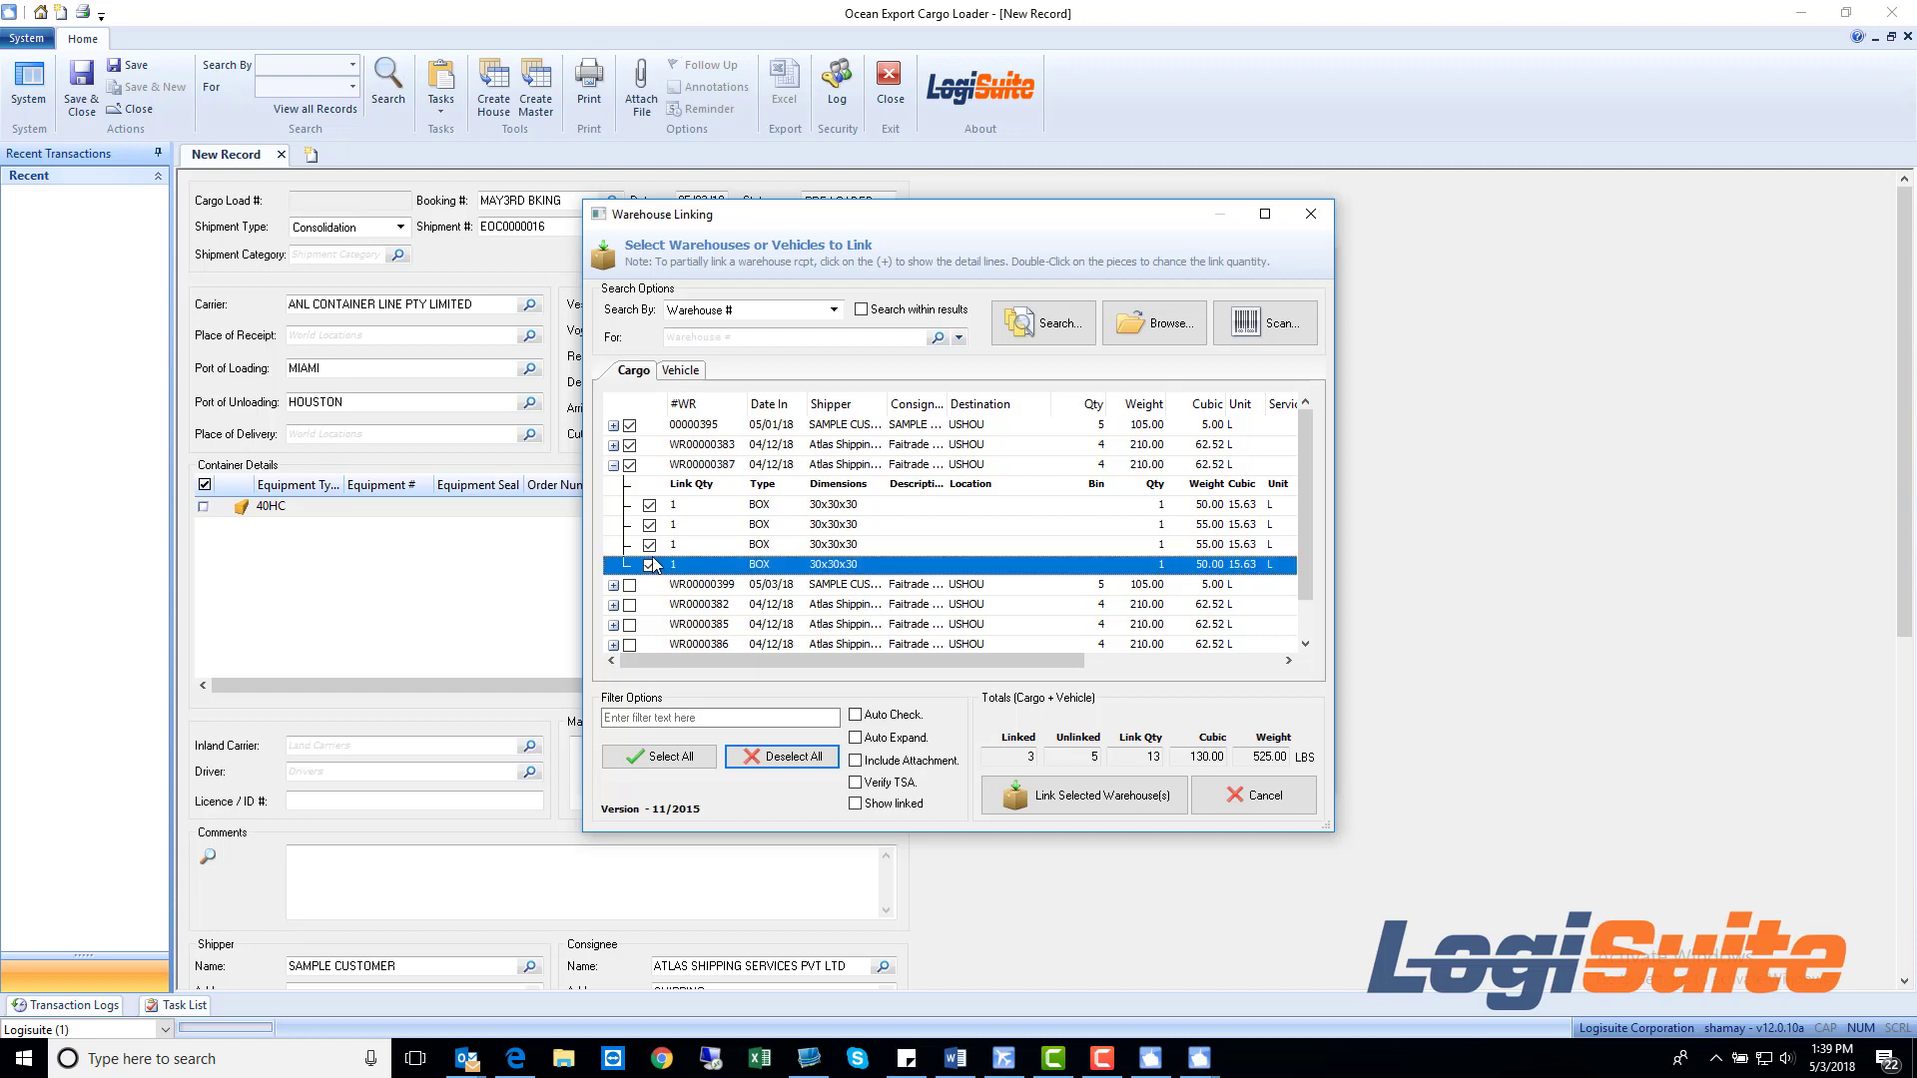
left_click(649, 565)
left_click(650, 545)
left_click(650, 545)
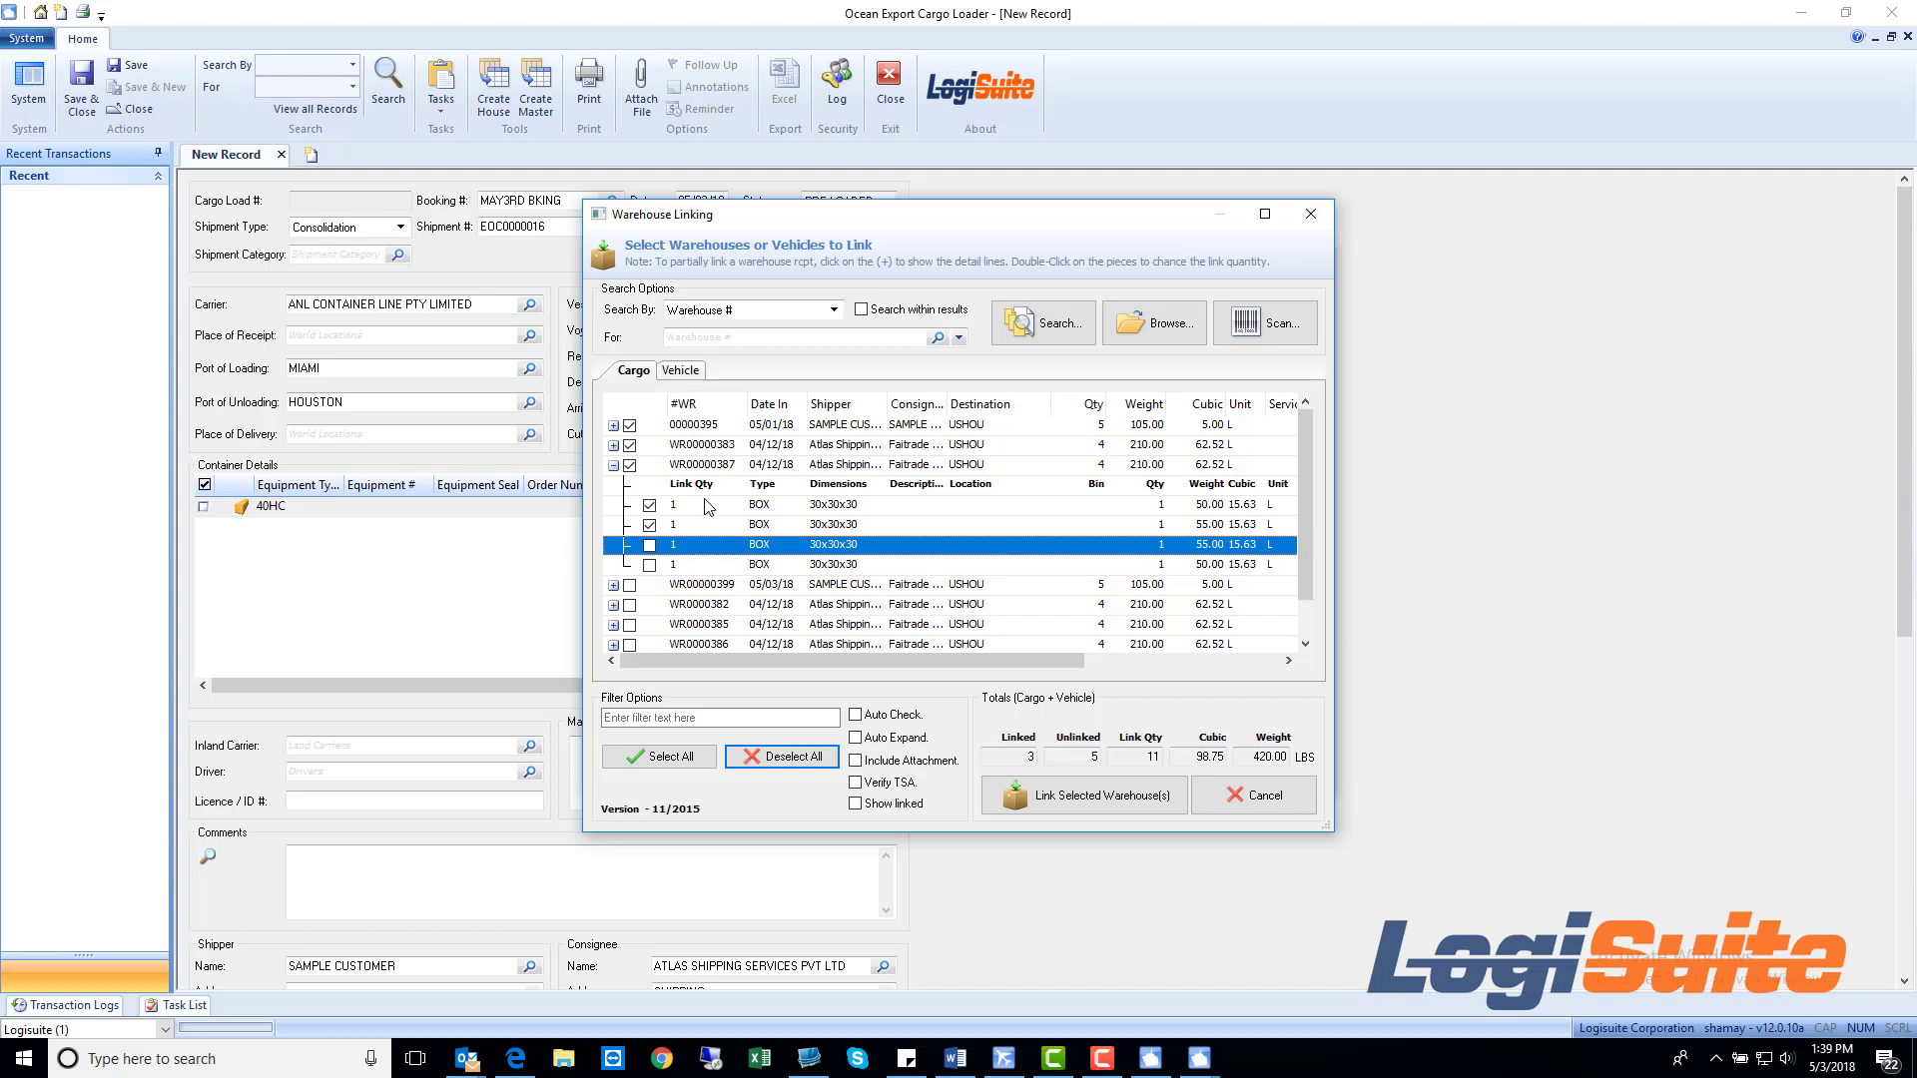
- Check the linking totals, link the selected warehouse receipts to the container, and accept the container details
left_click(1026, 758)
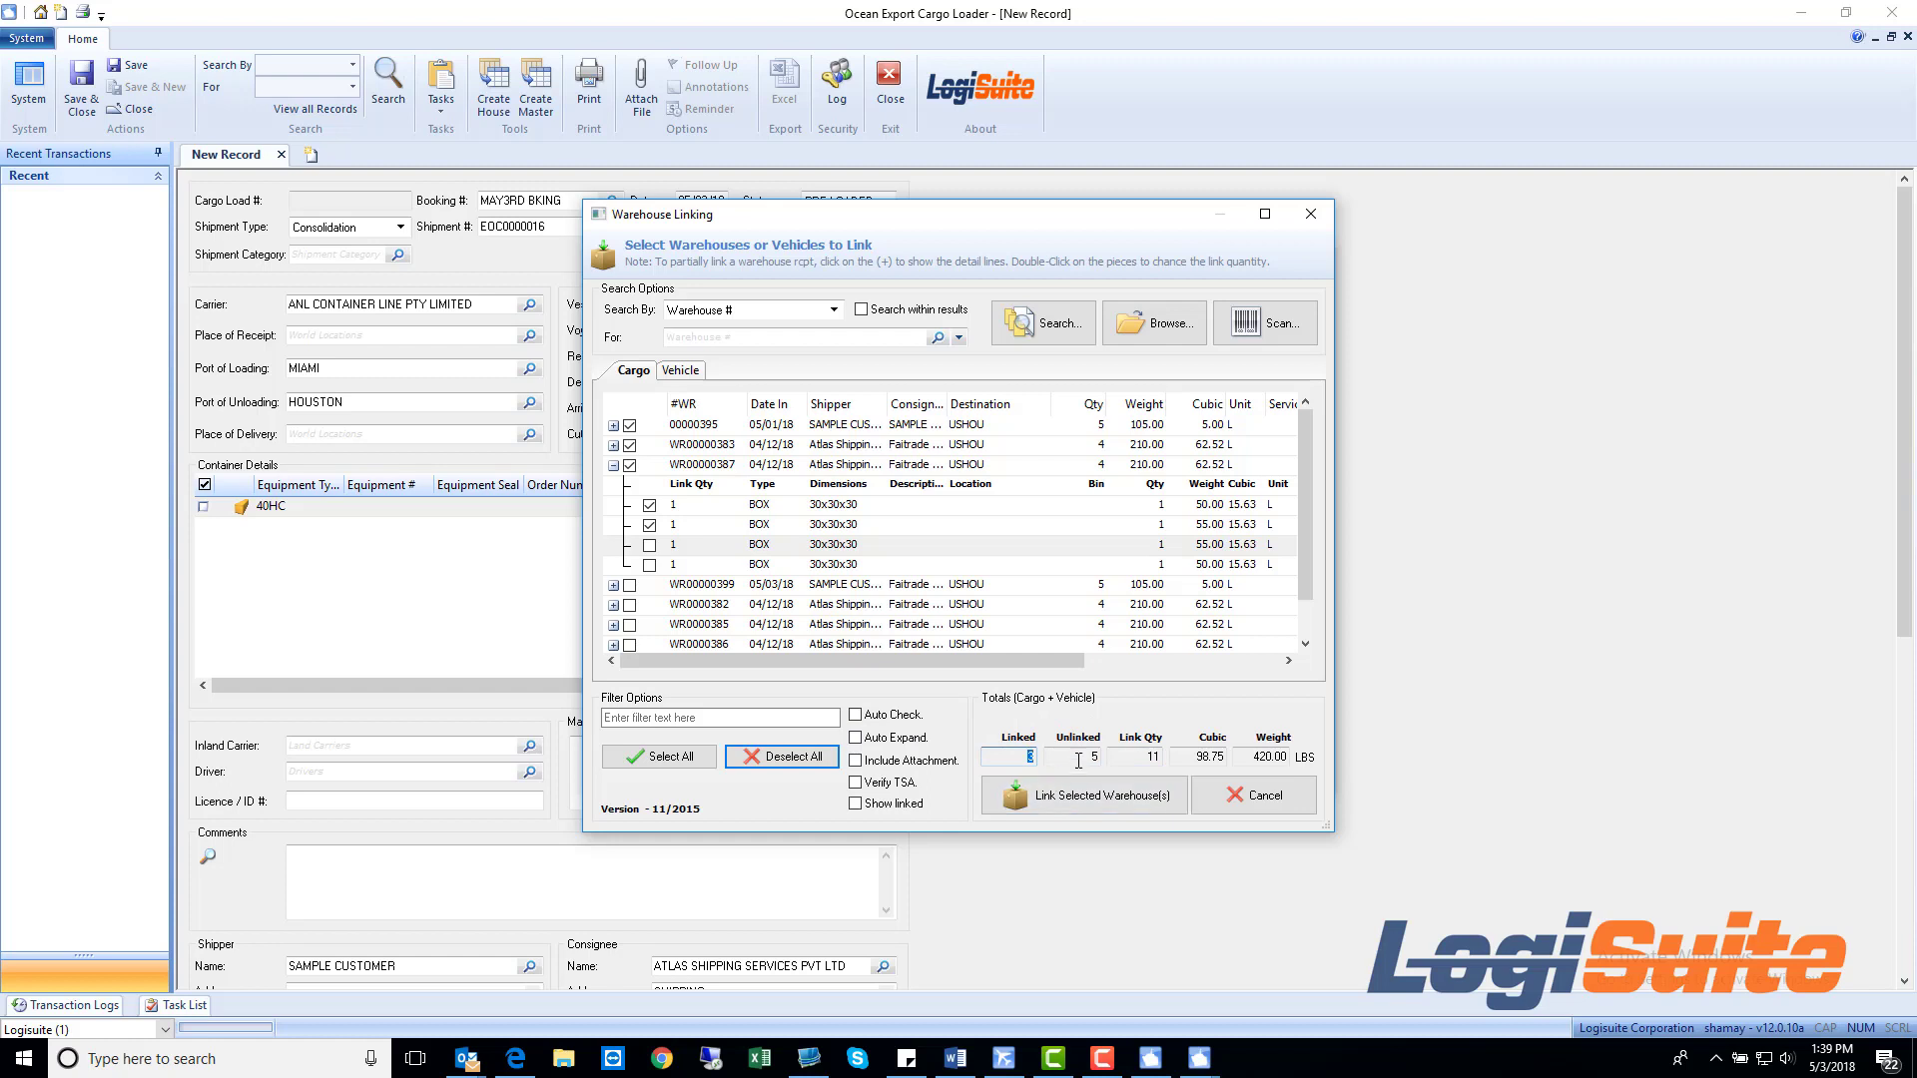
left_click(1132, 759)
key("Tab")
key("Tab")
left_click(1058, 798)
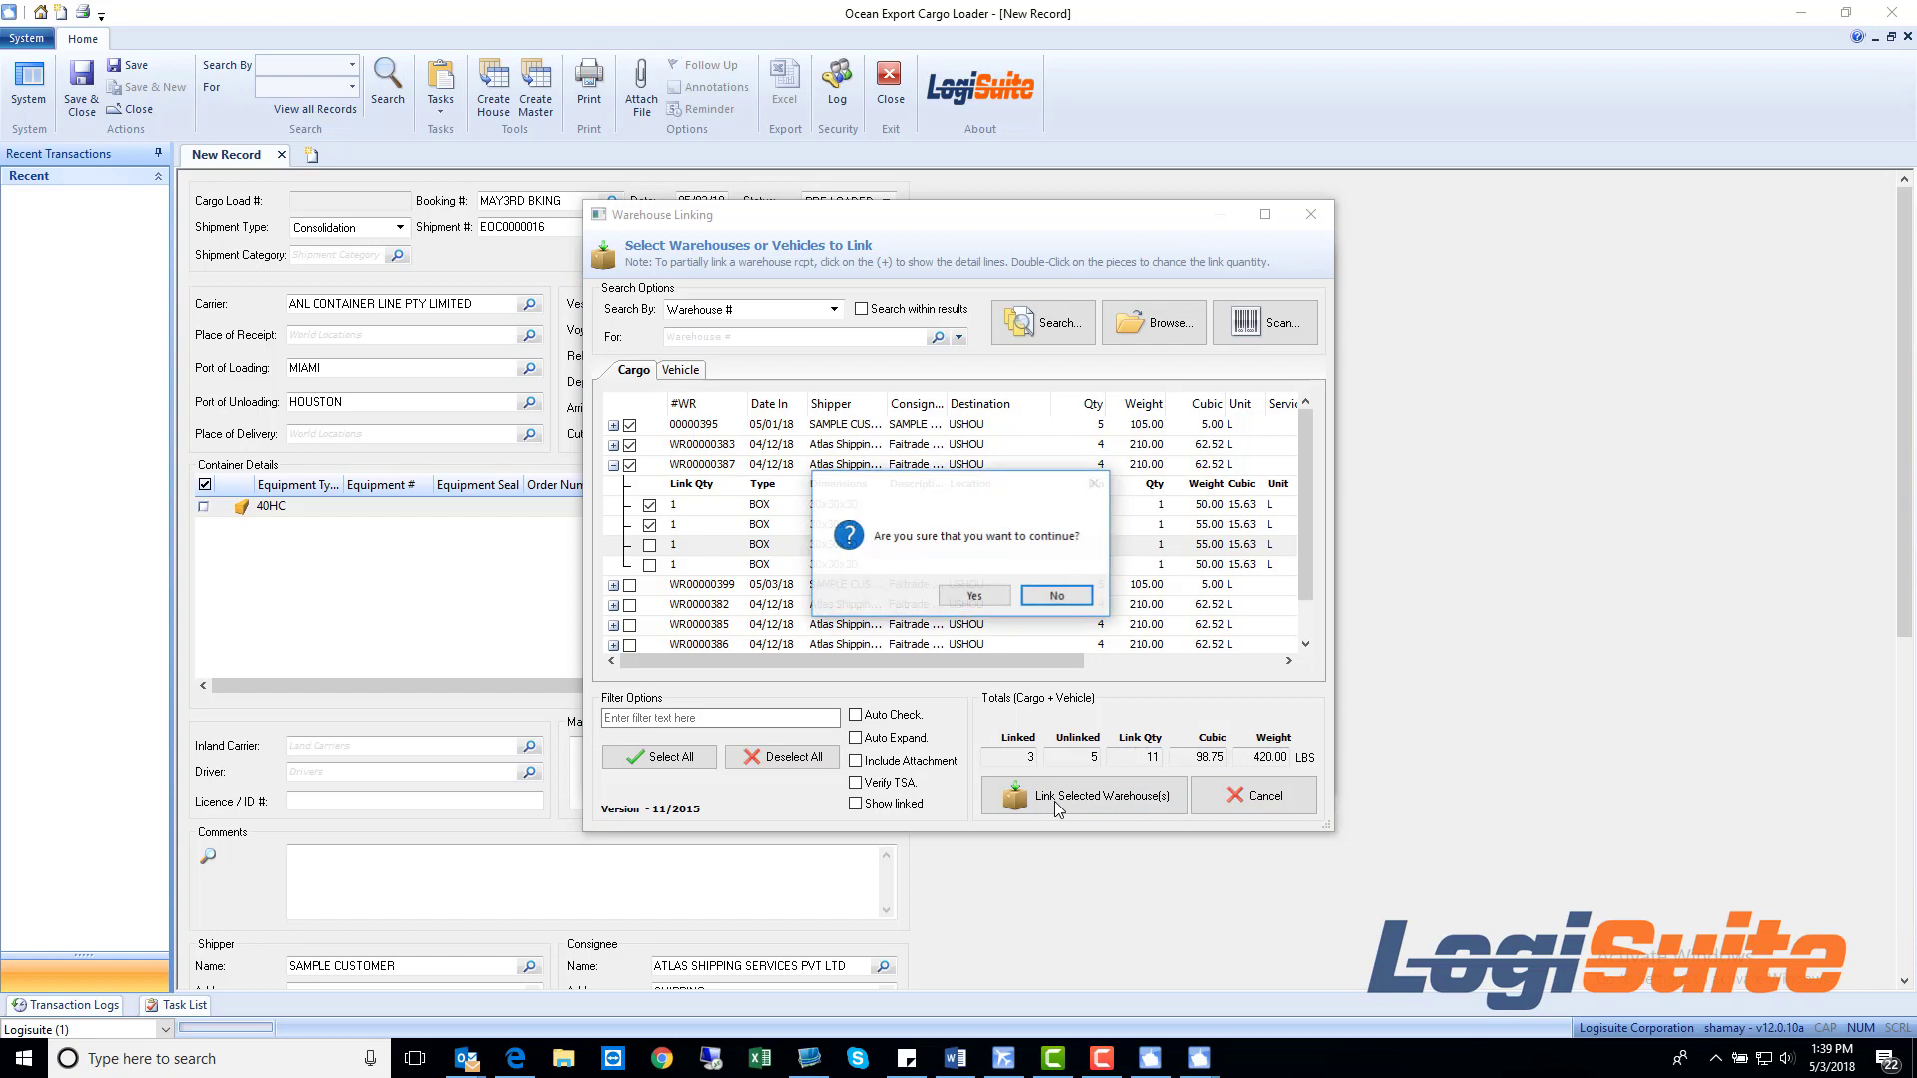
left_click(974, 596)
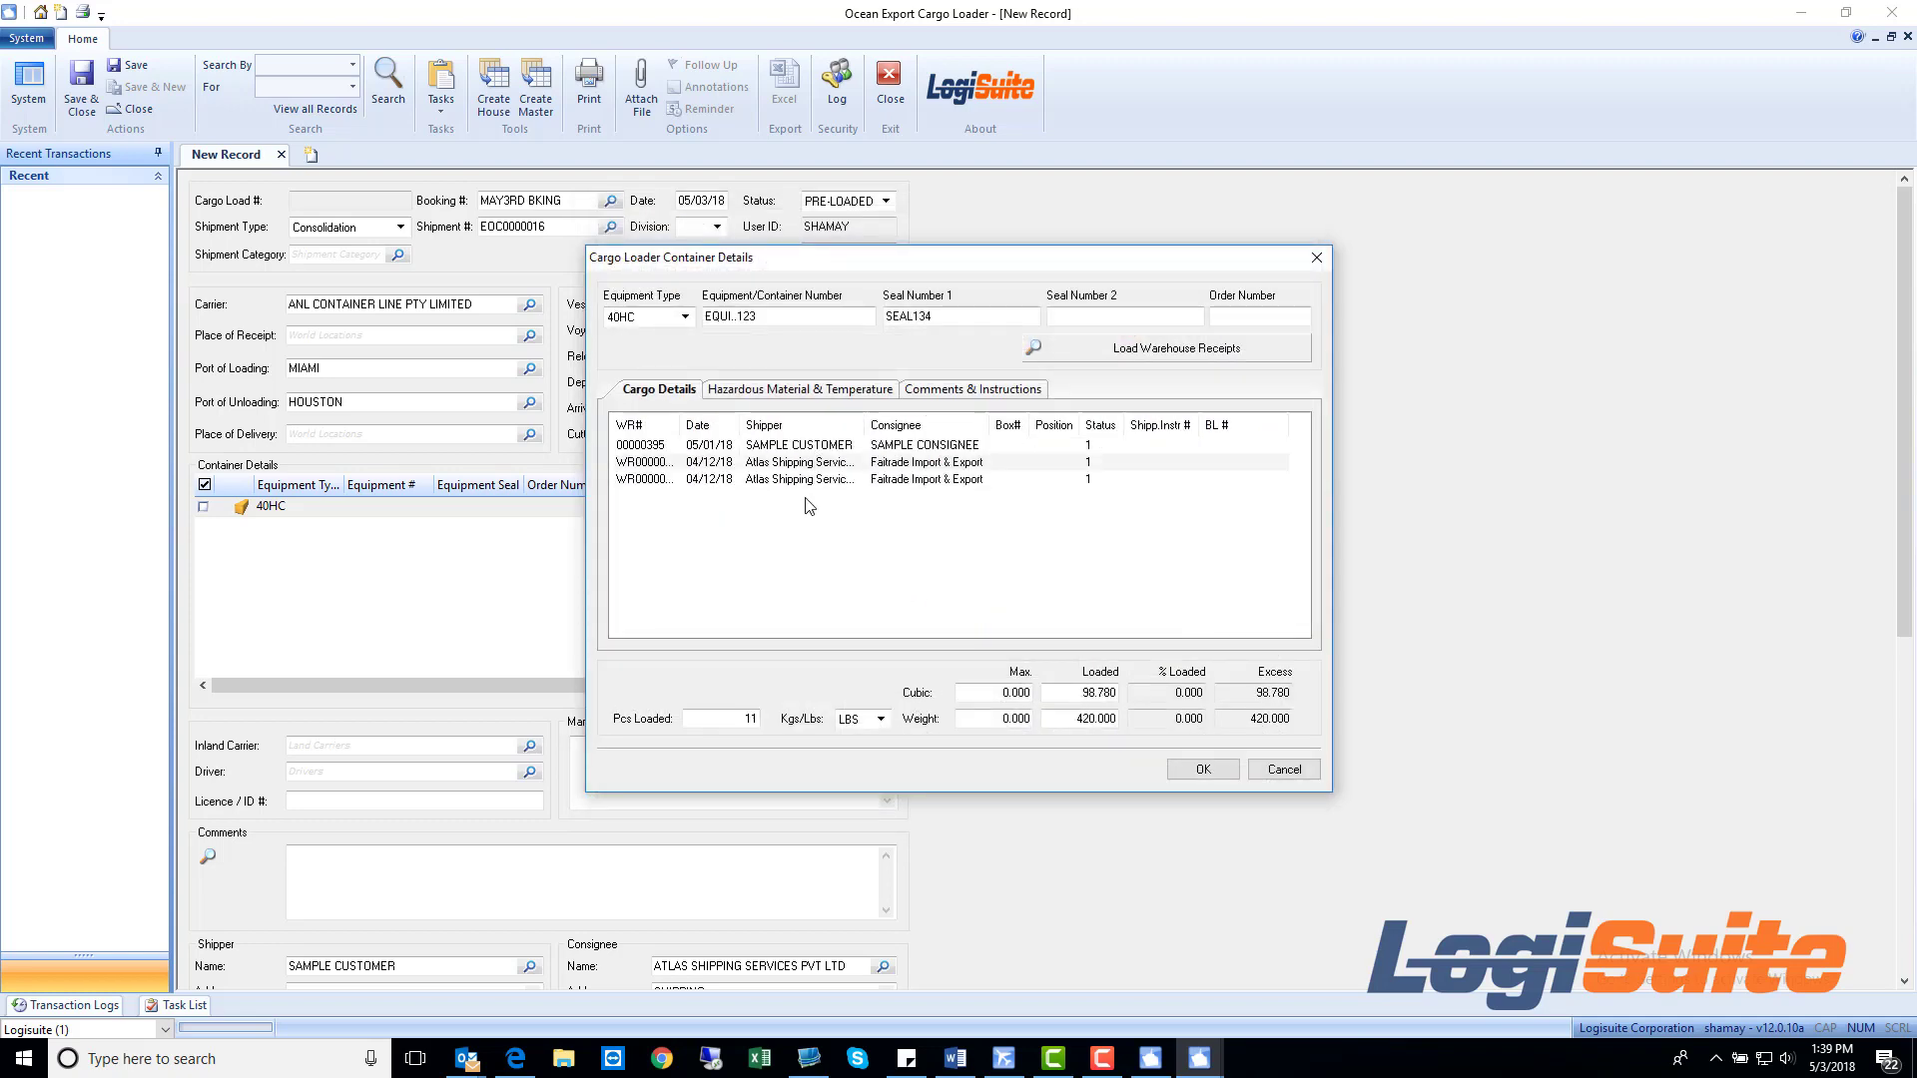
left_click(1203, 770)
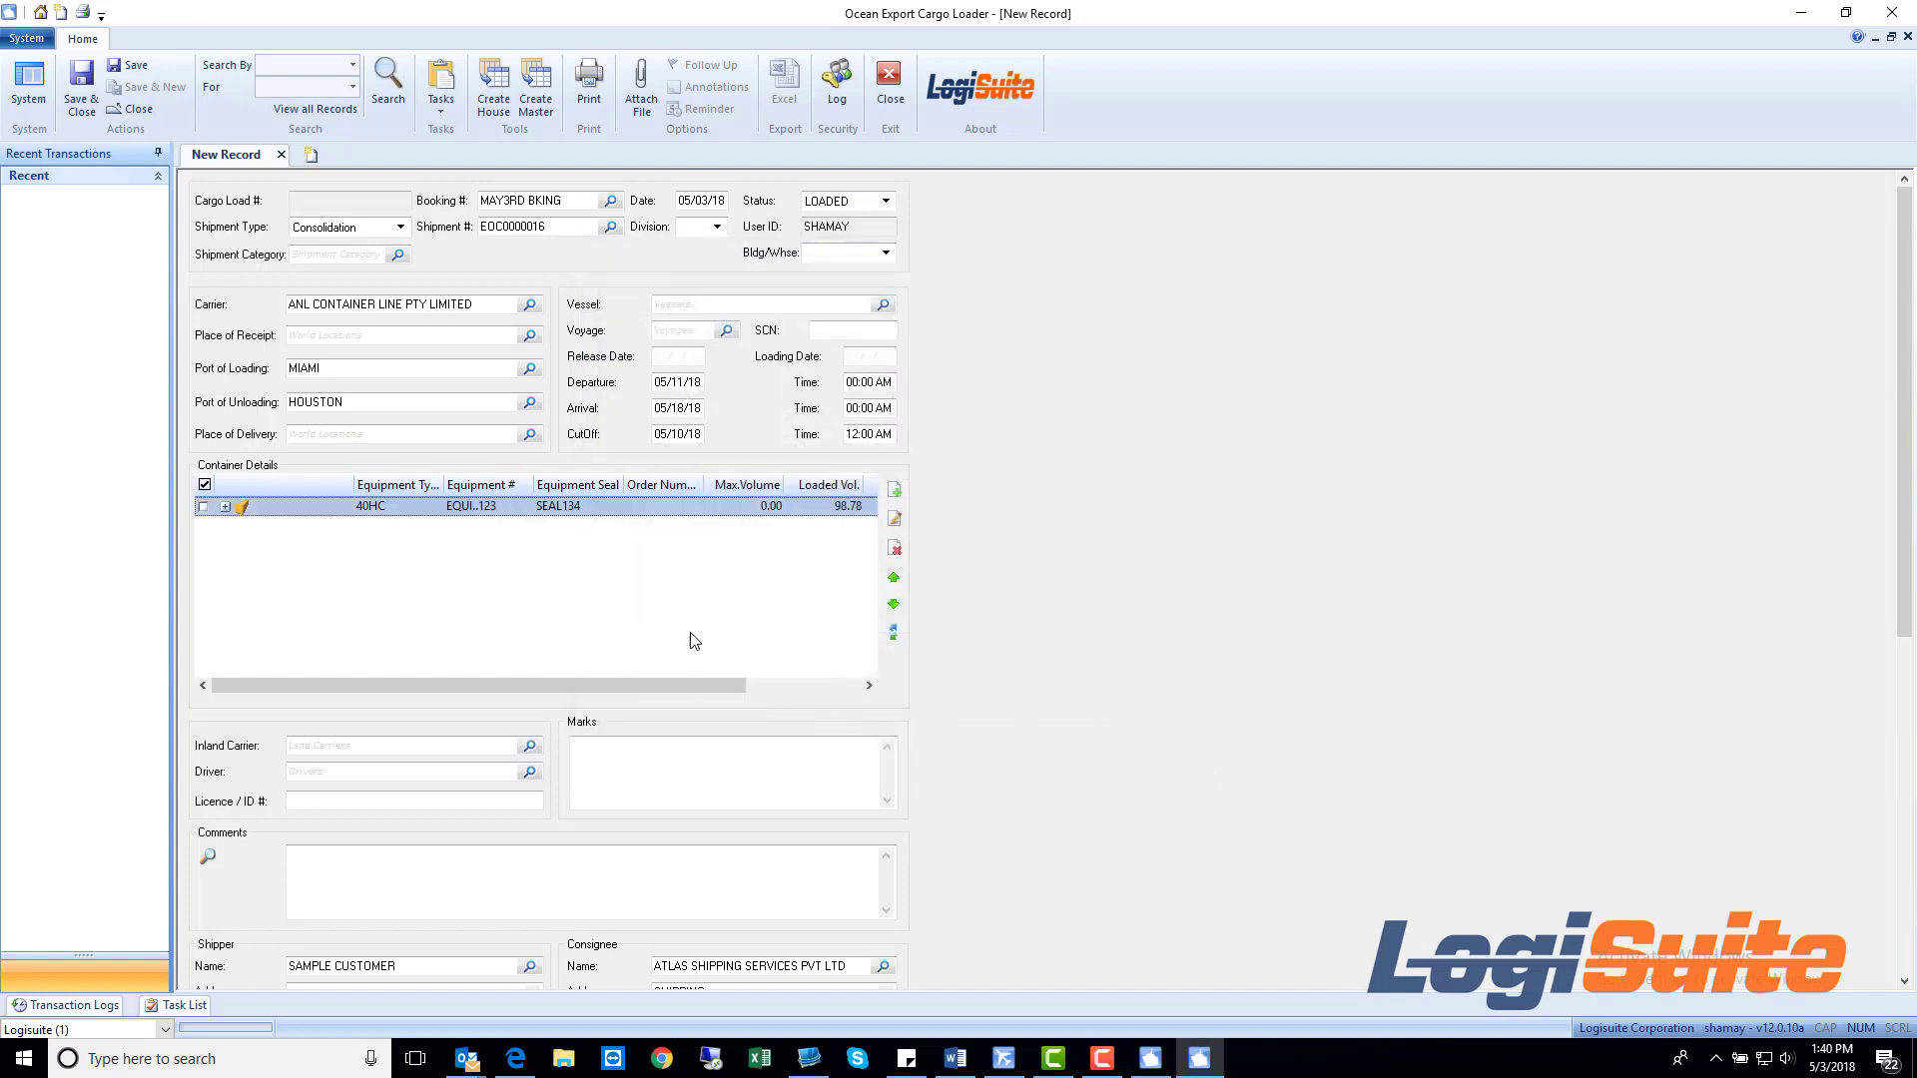
- Expand the 40HC container to review its linked receipts and the available row actions, and save the cargo loader
left_click(226, 506)
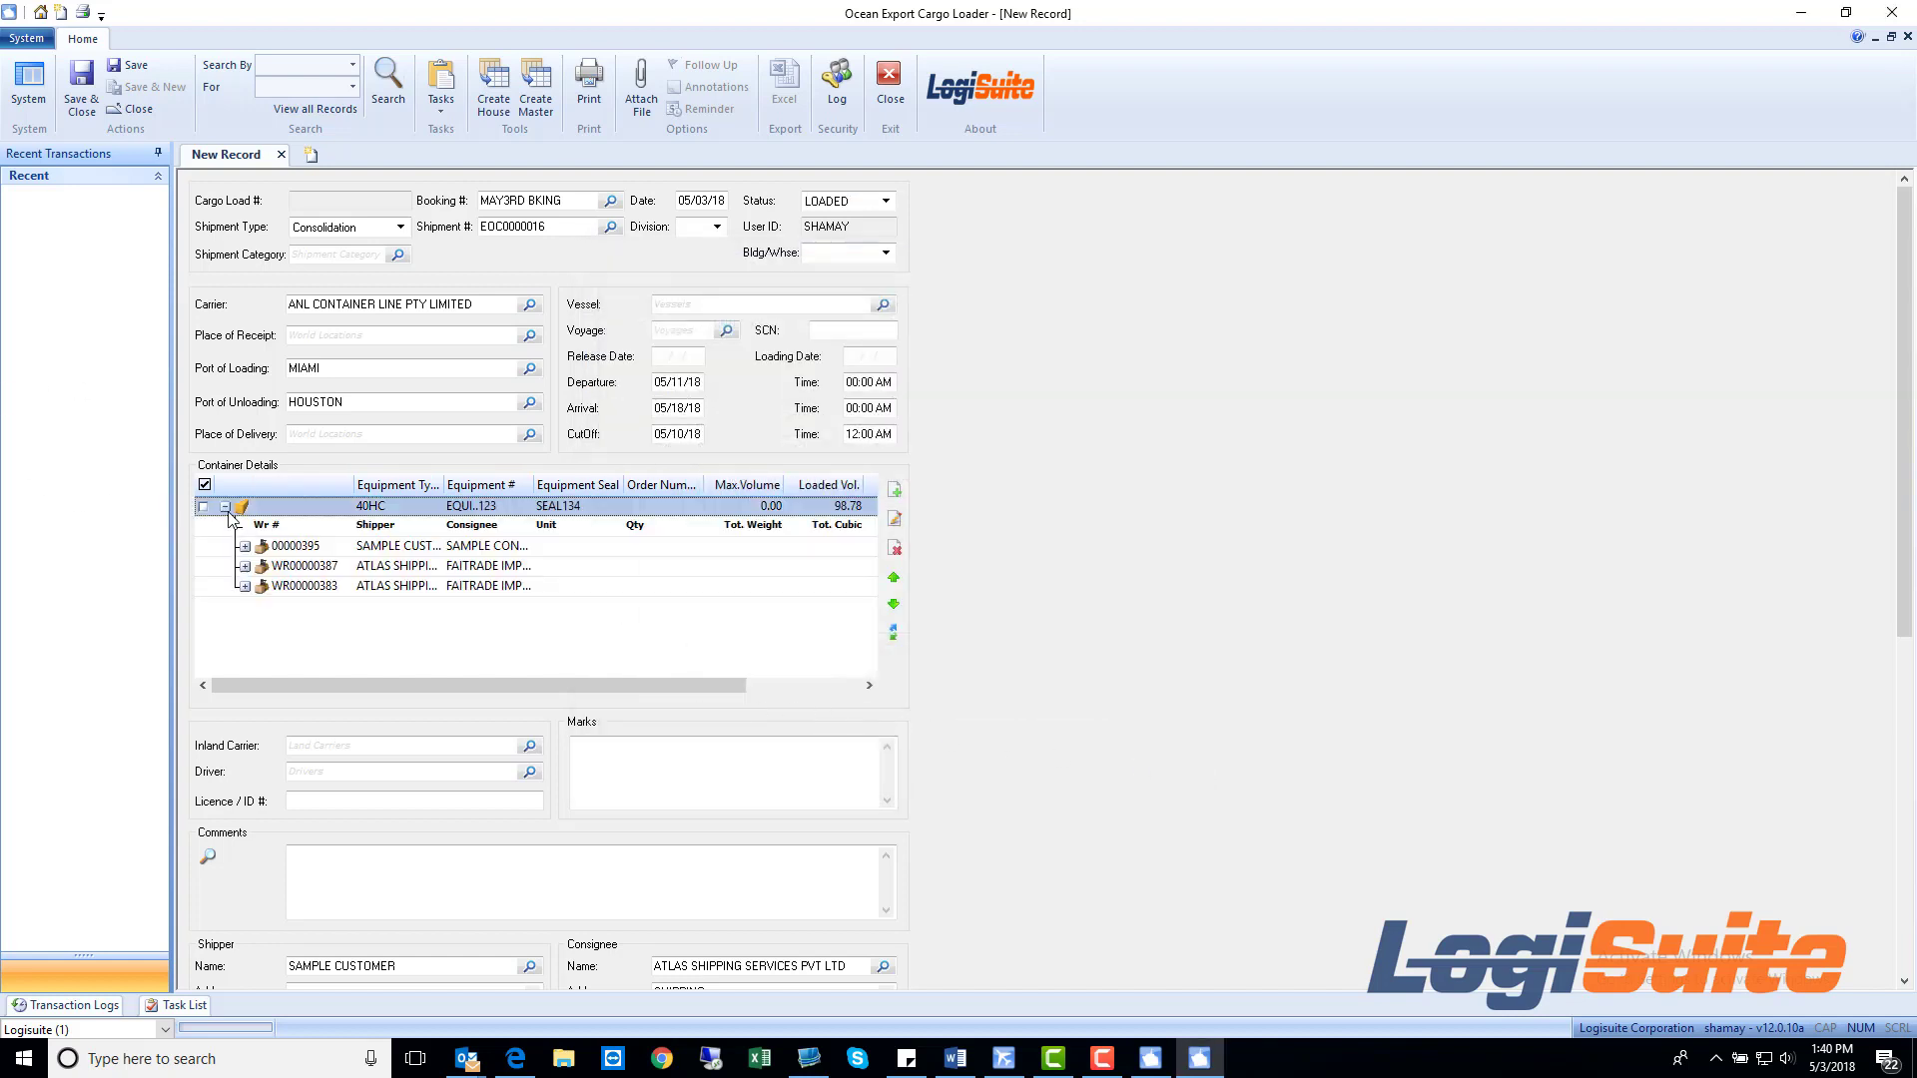
right_click(319, 615)
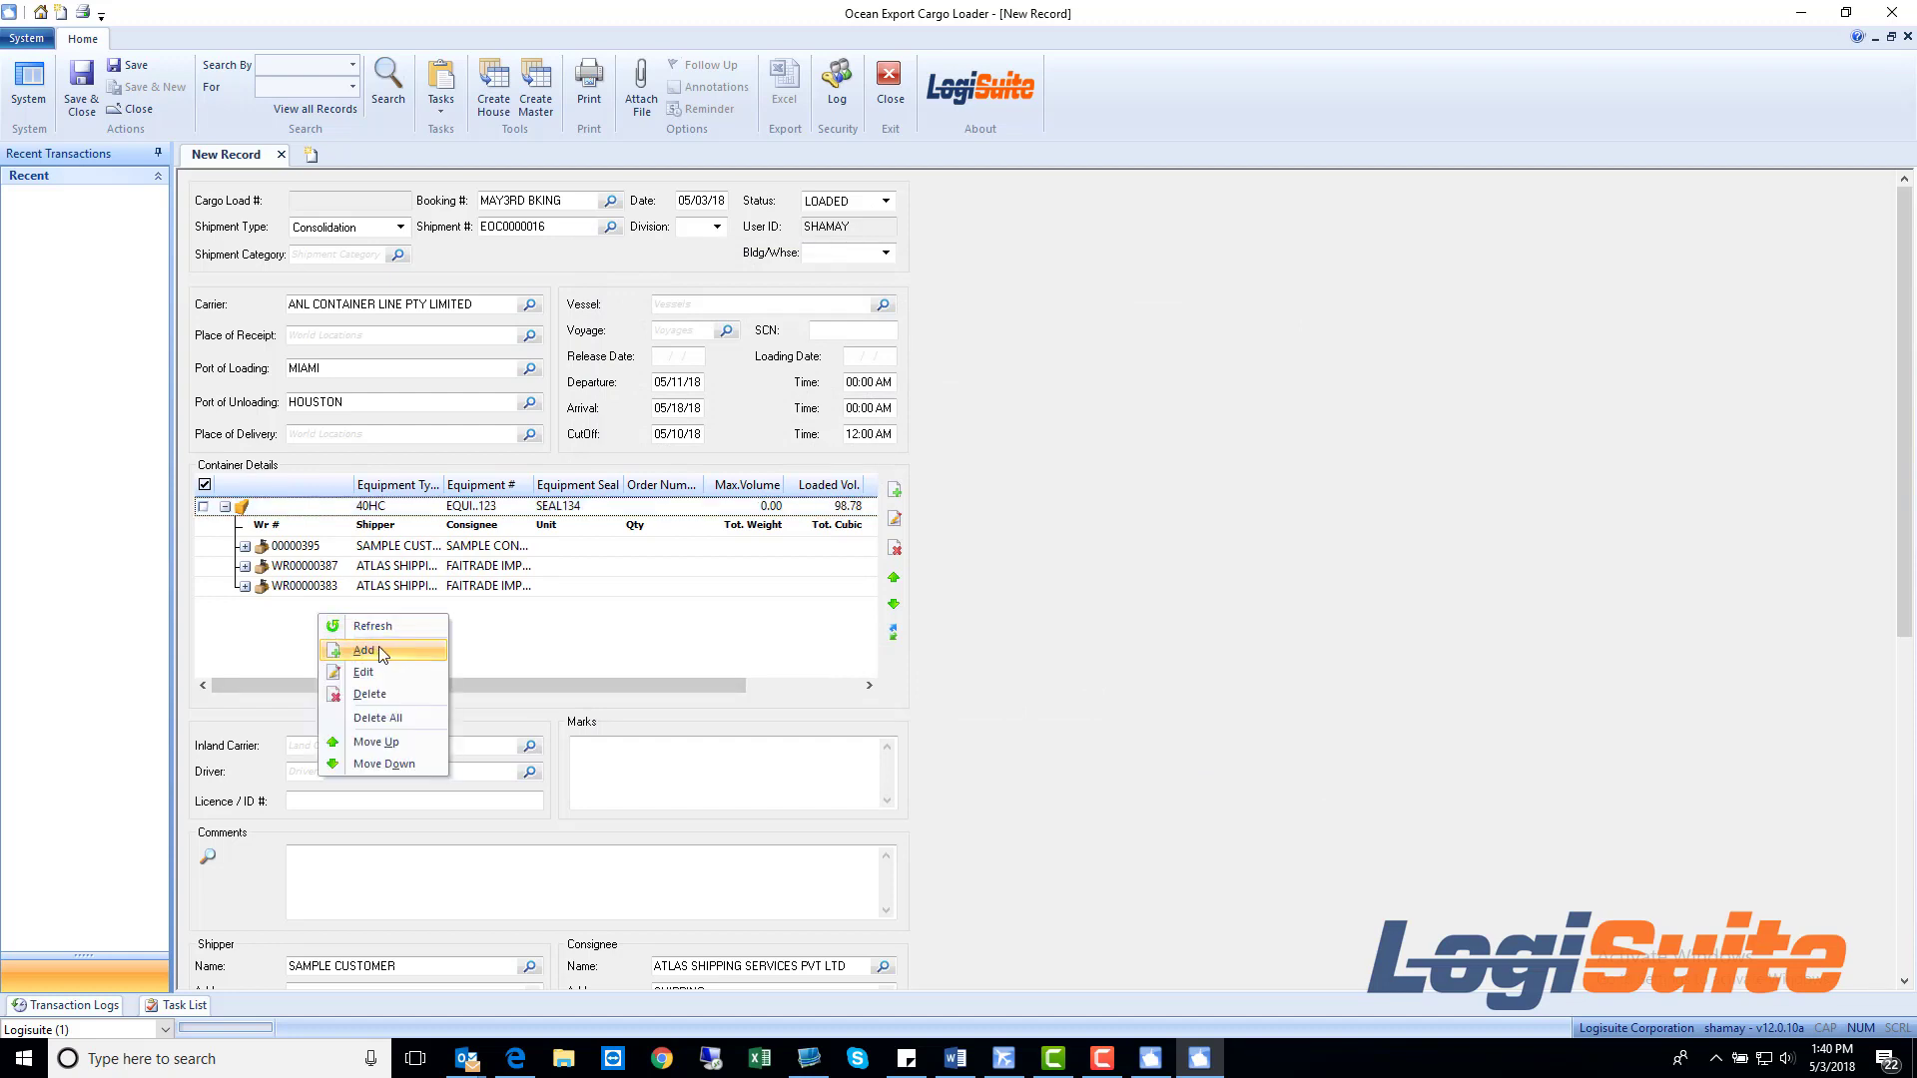
left_click(538, 644)
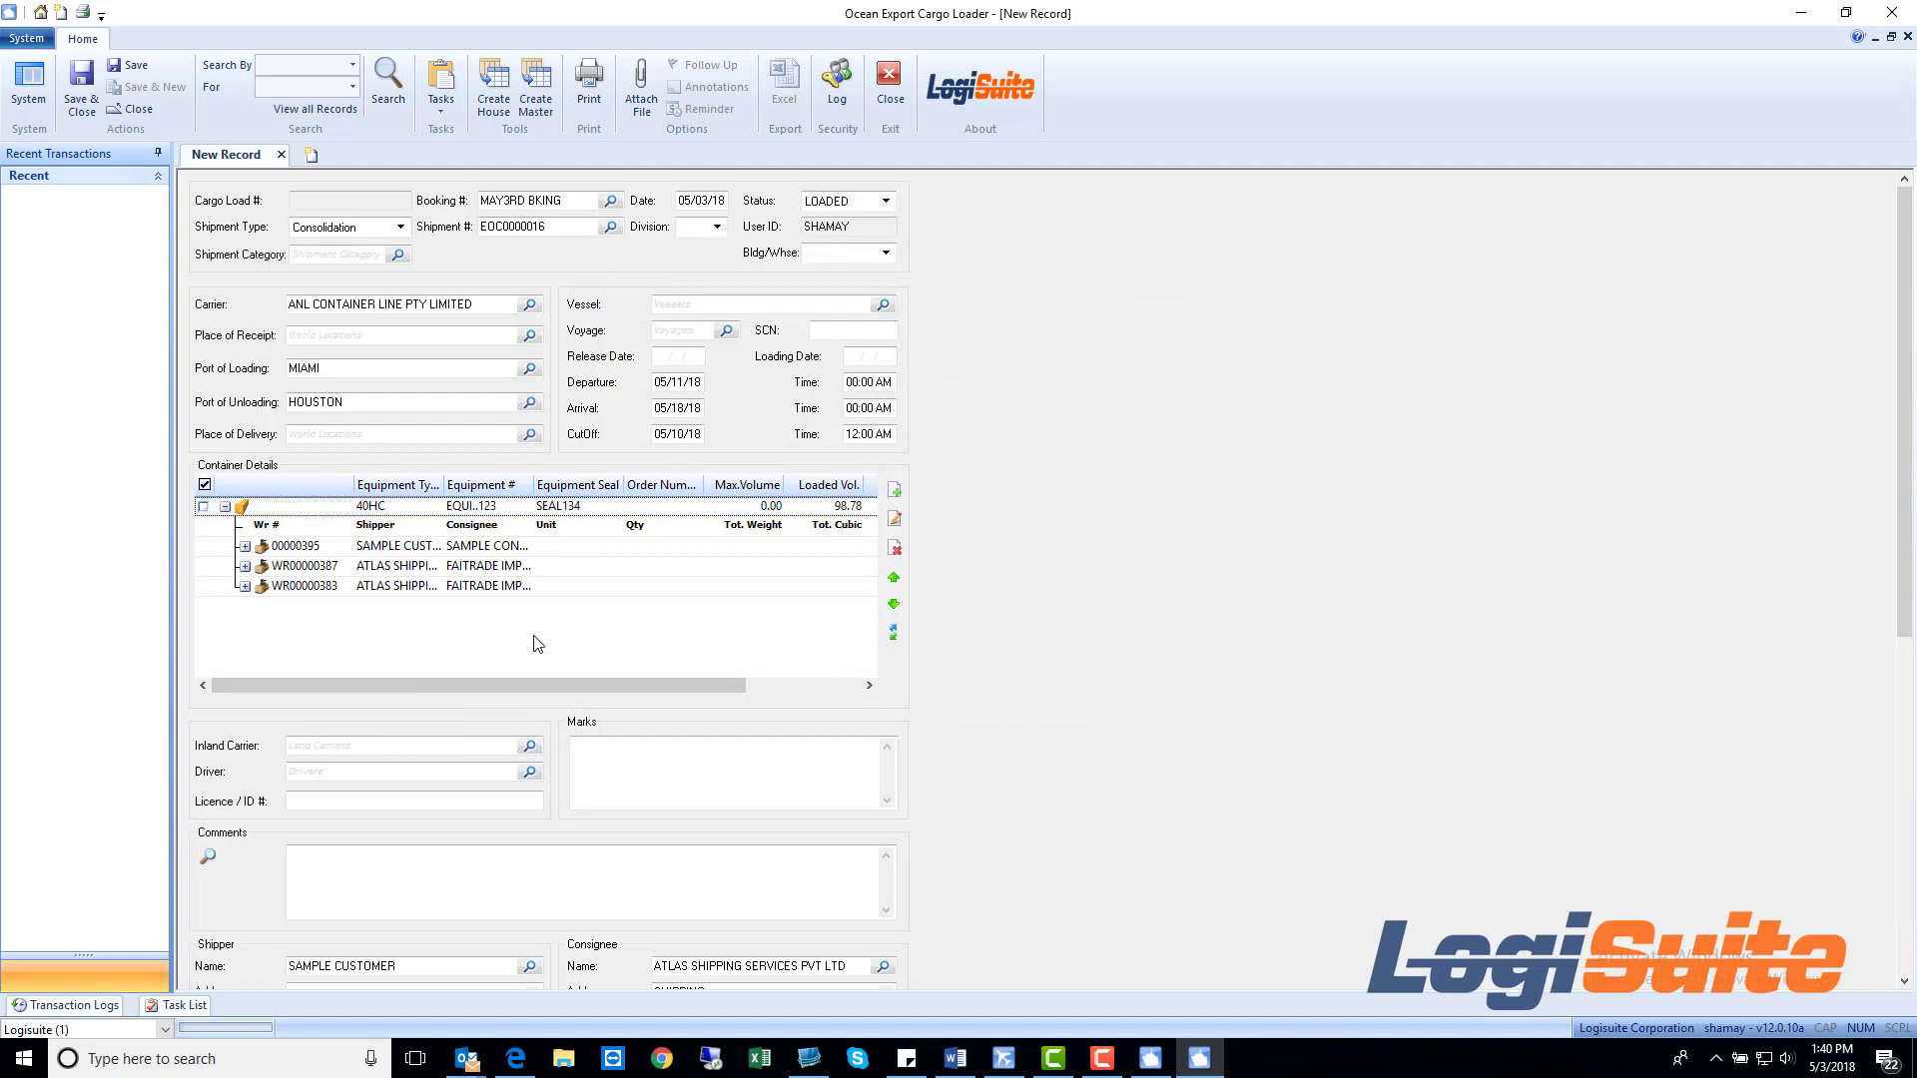
left_click(397, 587)
right_click(318, 589)
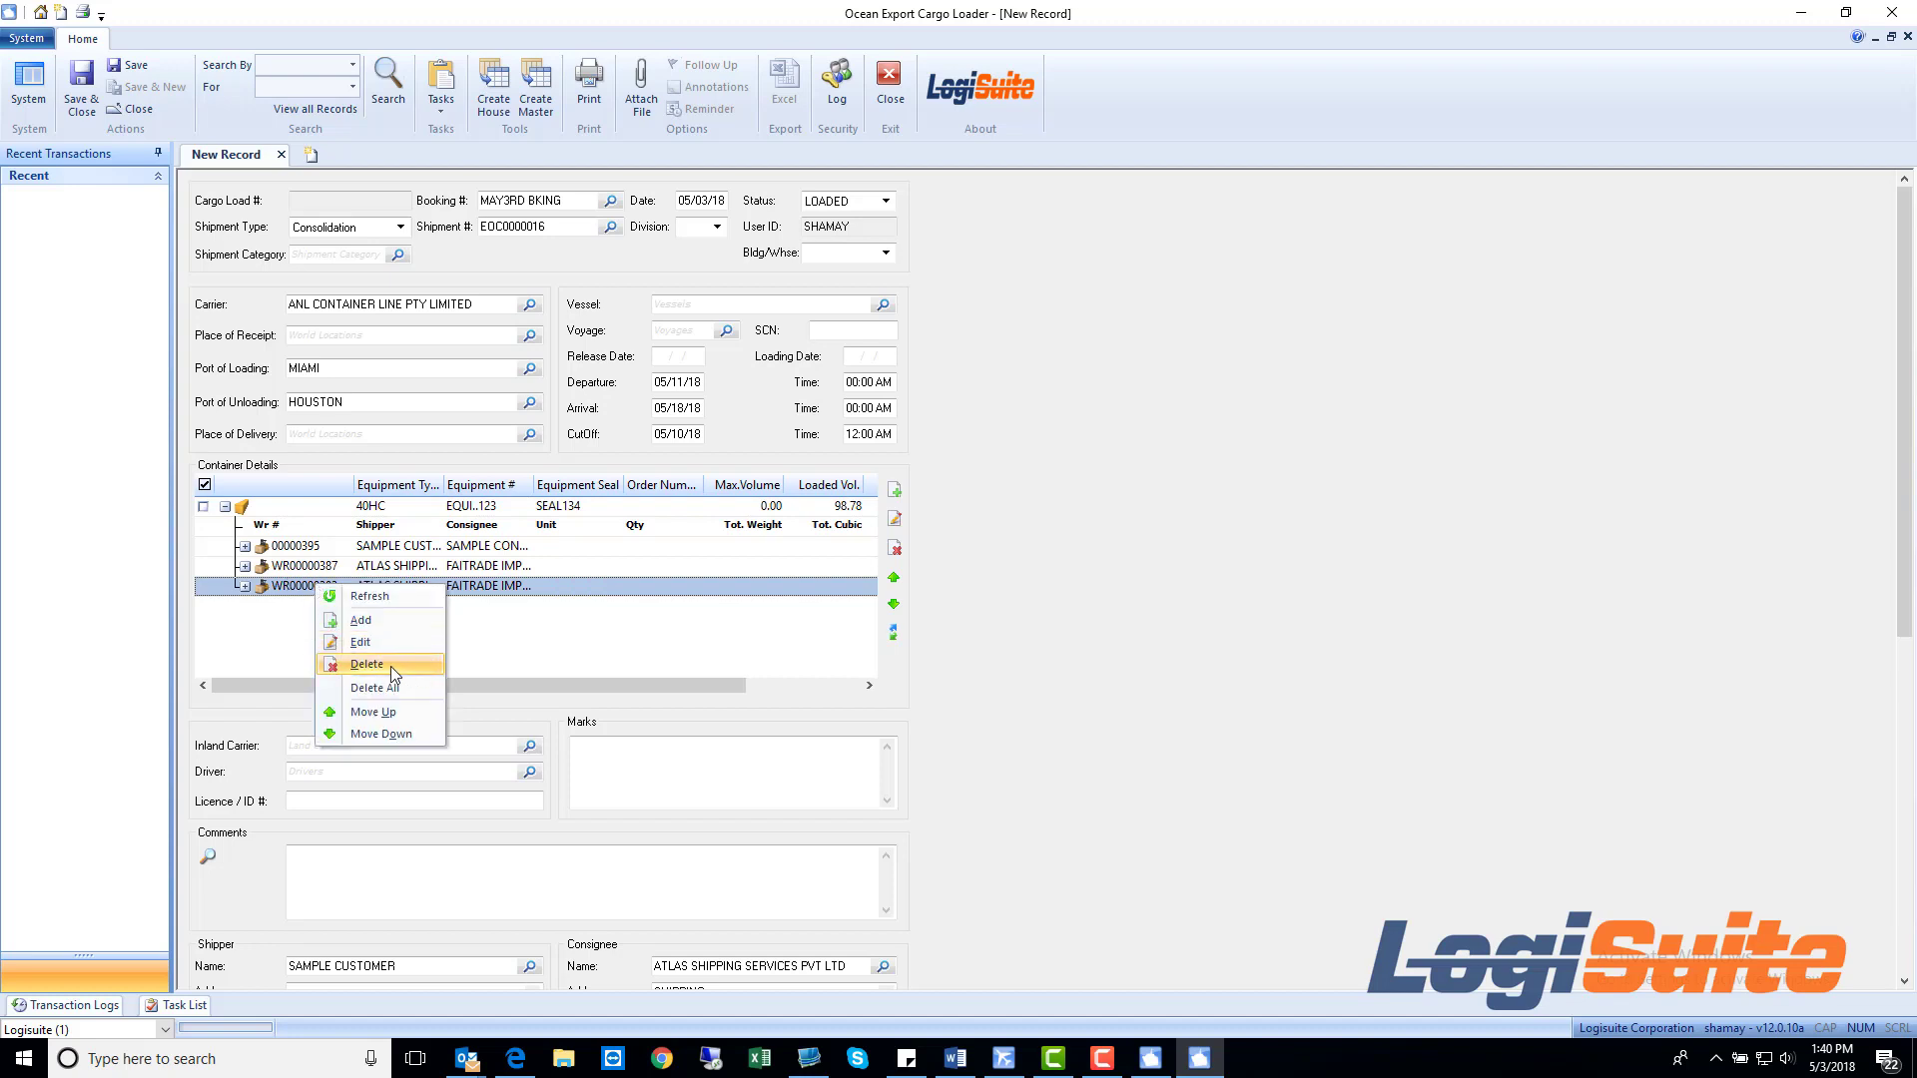
left_click(512, 663)
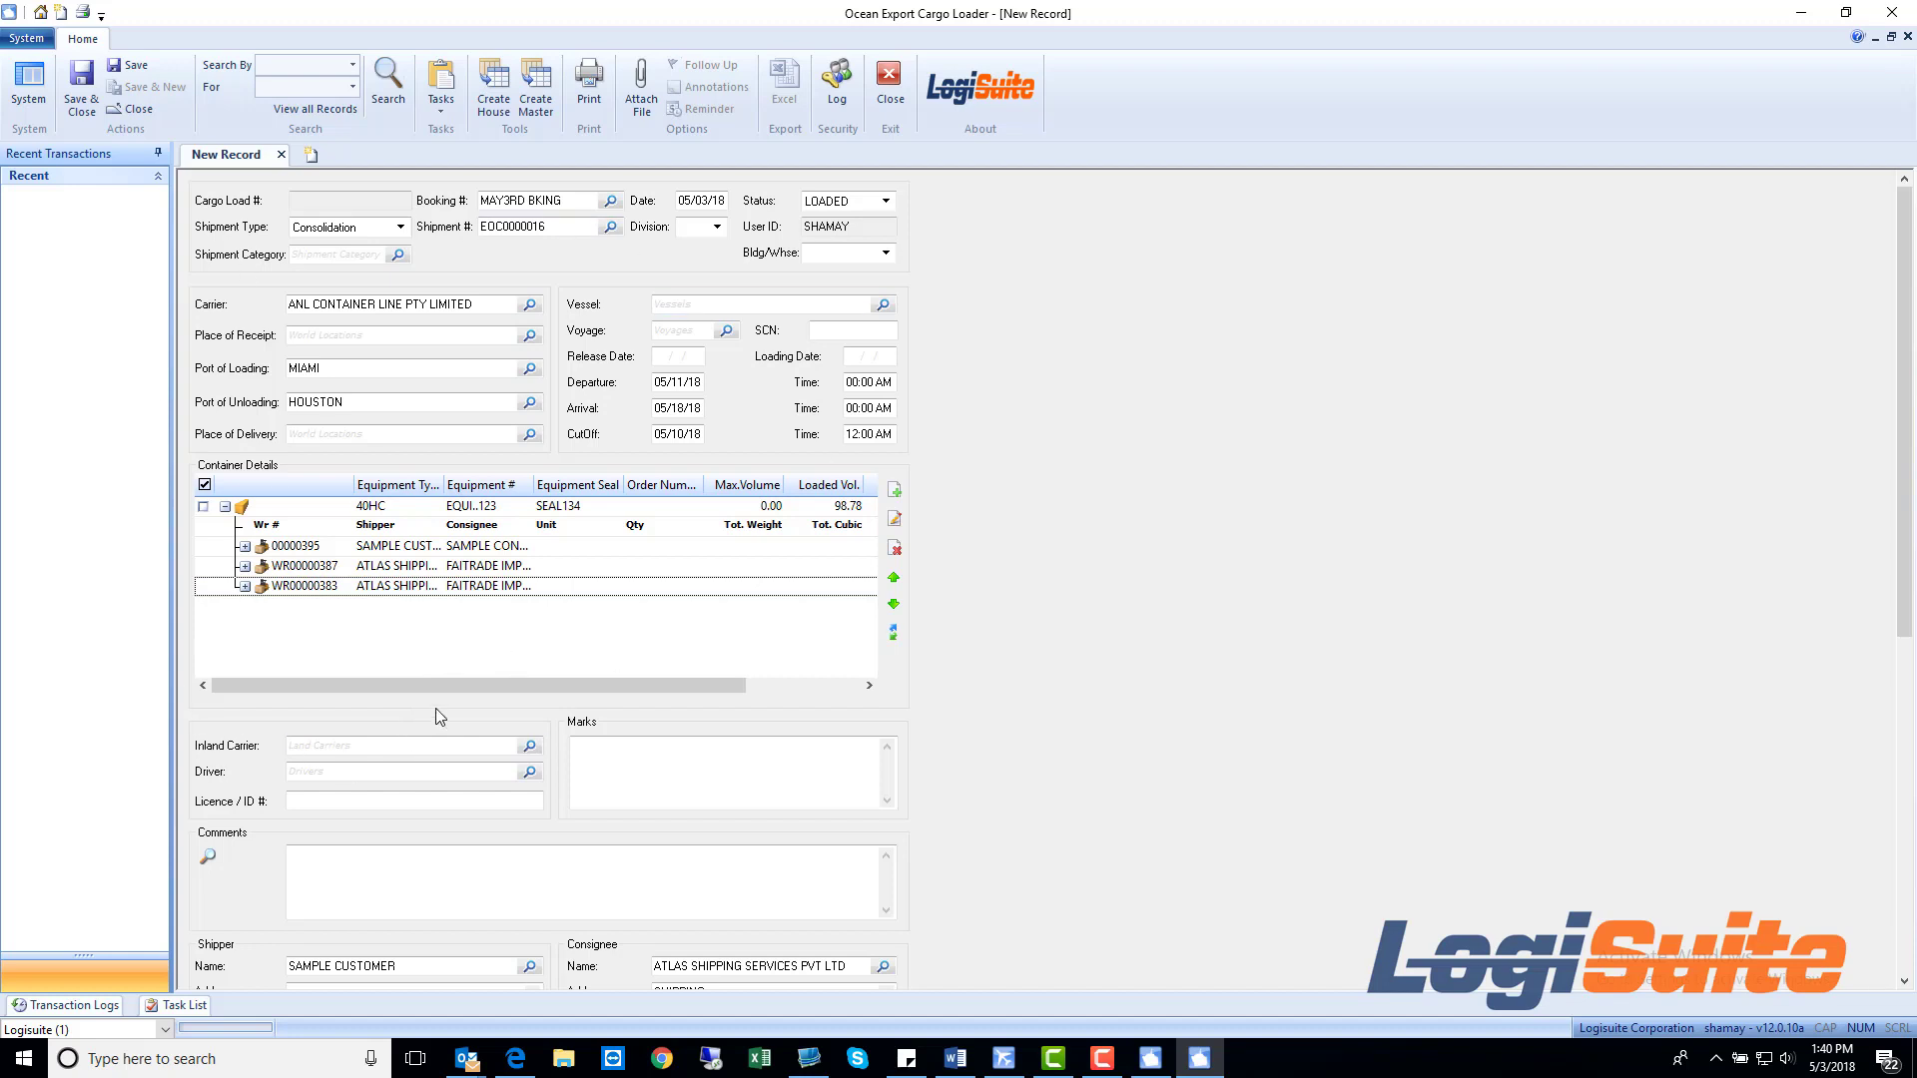
left_click(130, 65)
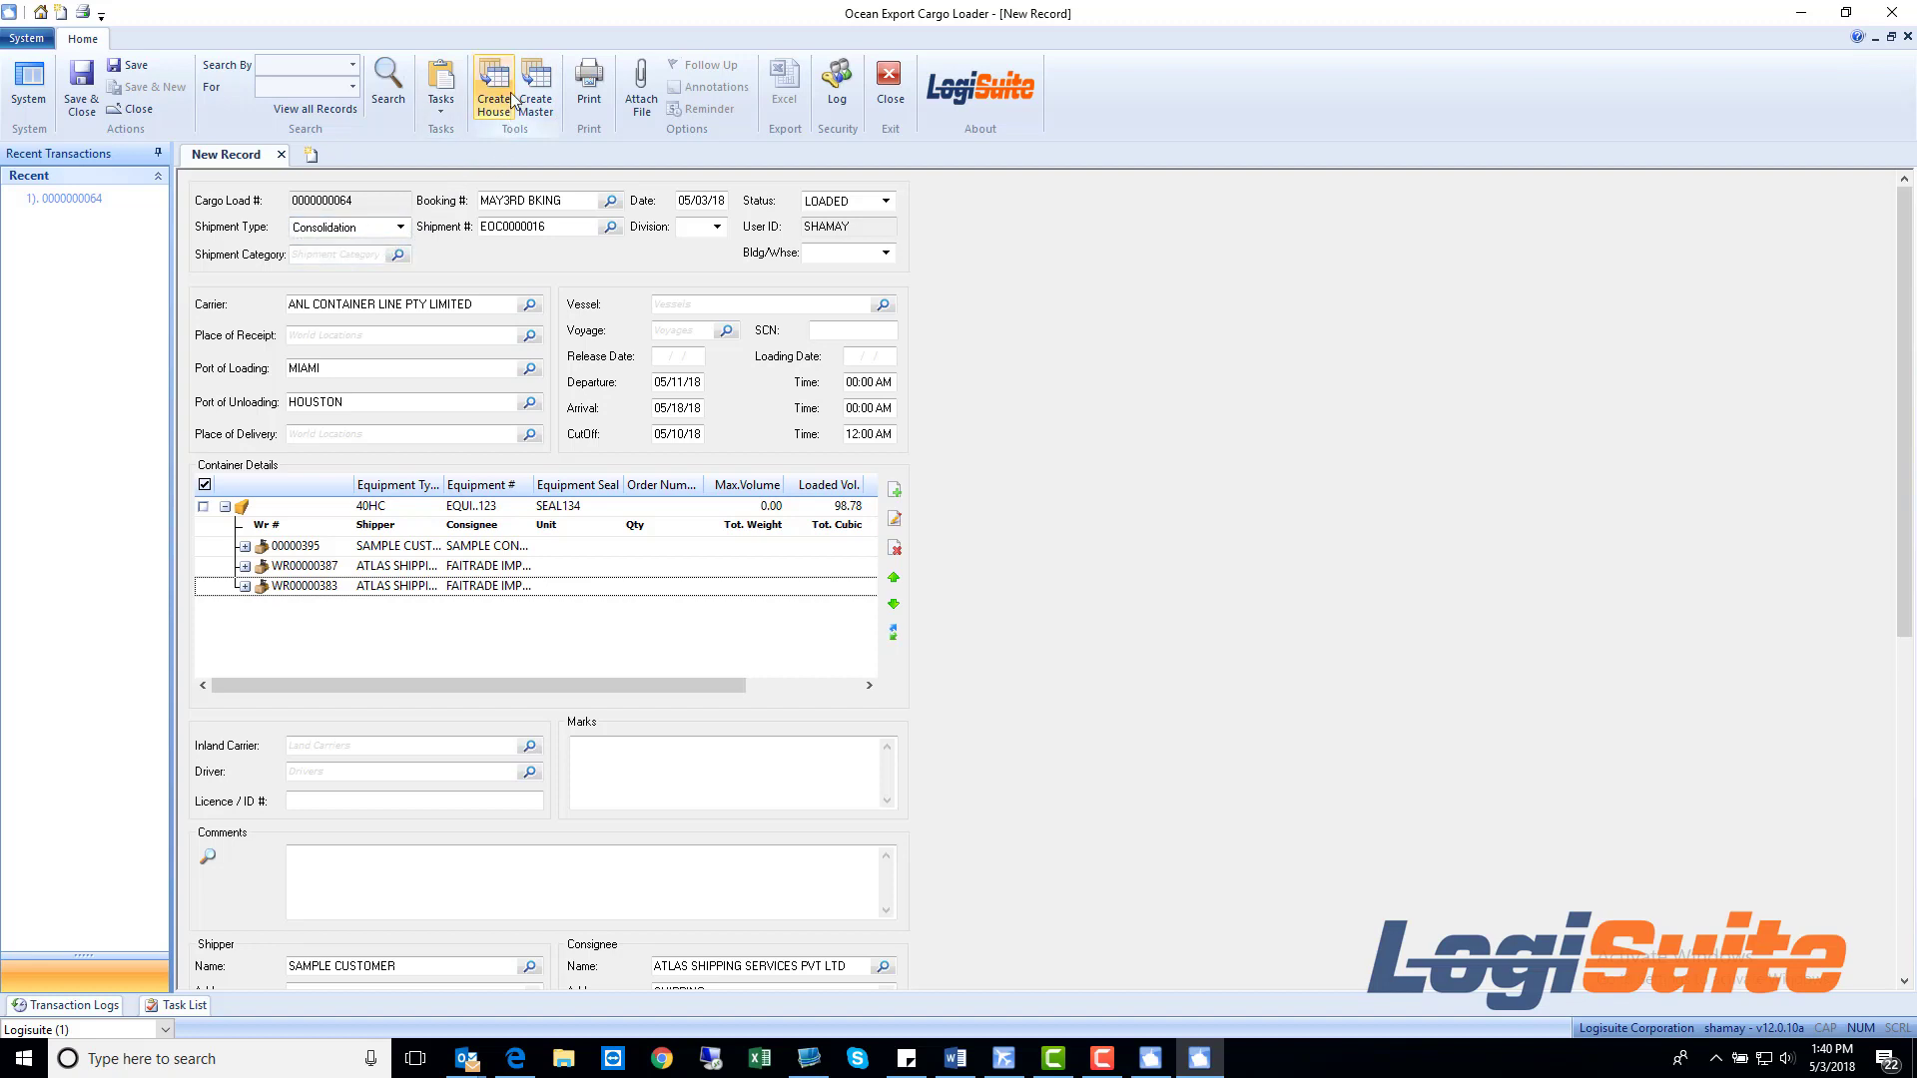
- Switch the cargo loader's shipment type to Direct and back to Consolidation
left_click(395, 229)
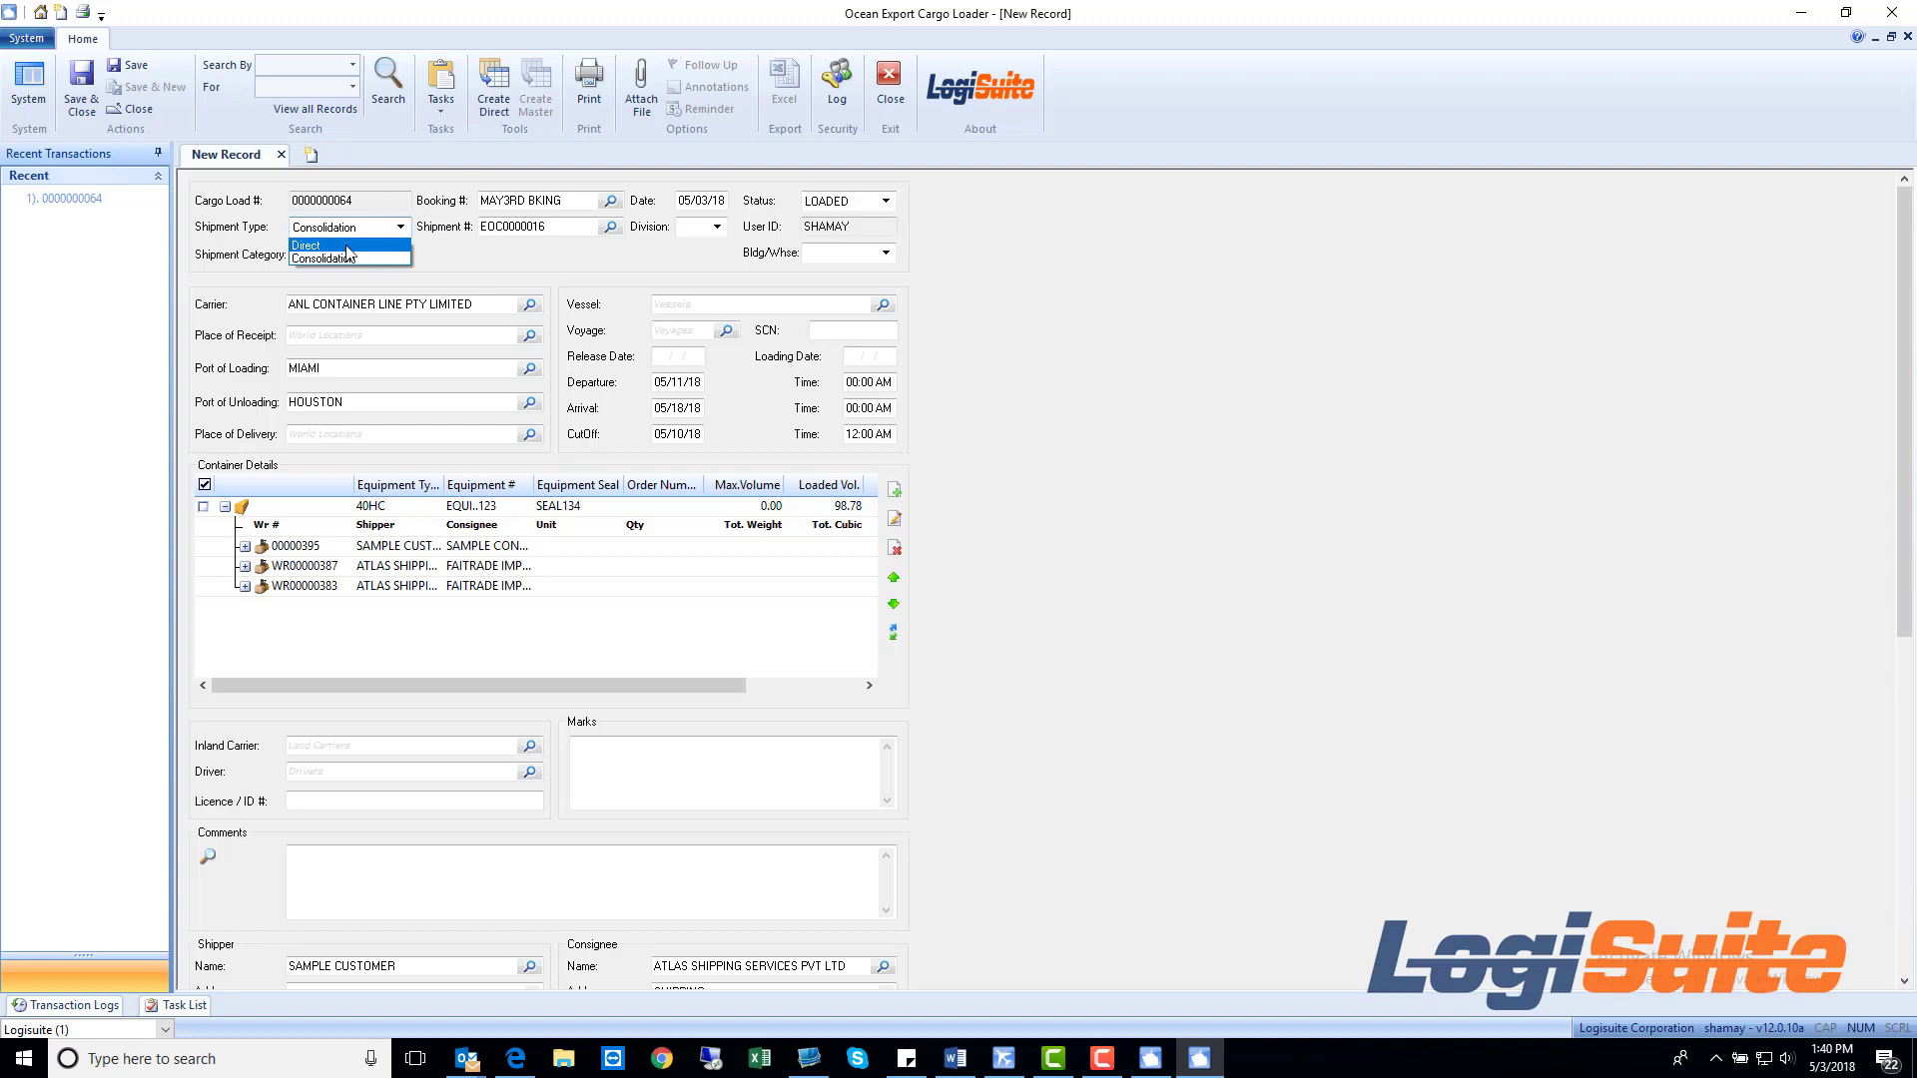
left_click(347, 247)
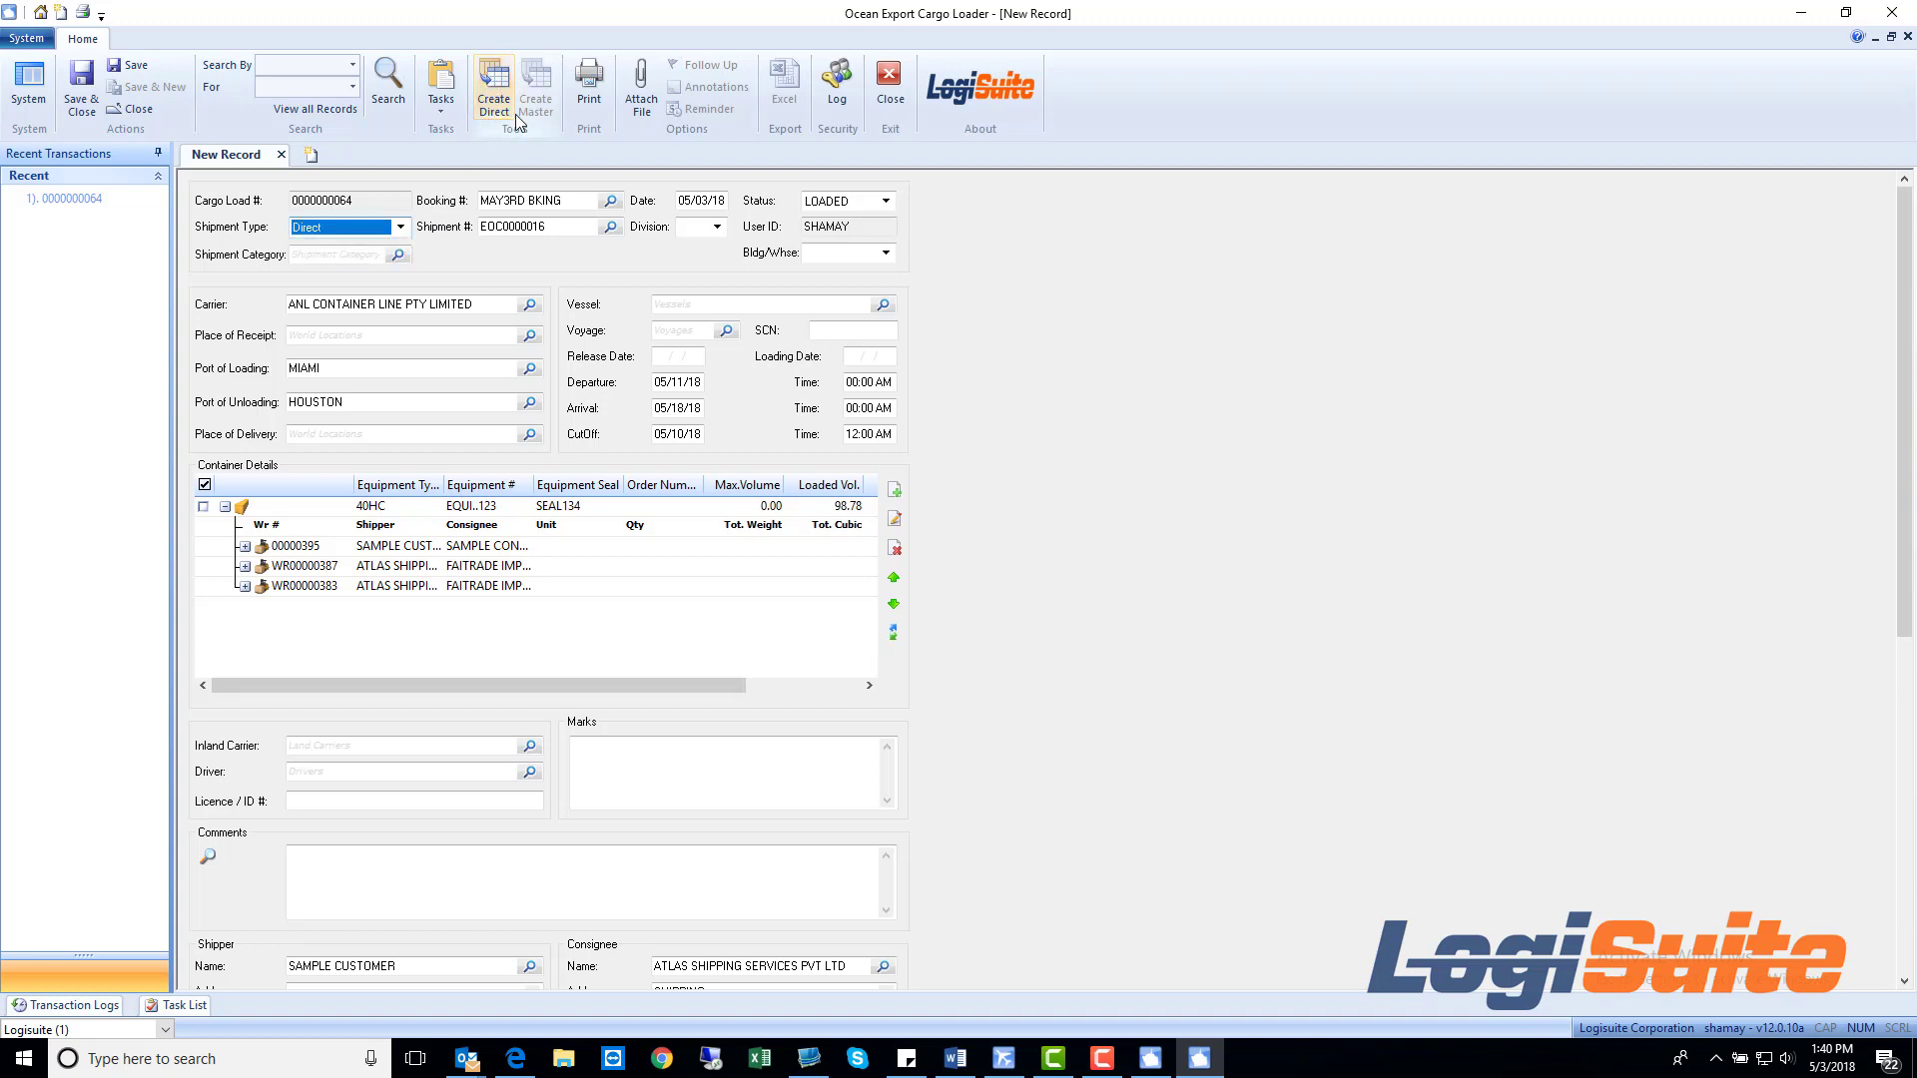
left_click(400, 227)
left_click(385, 254)
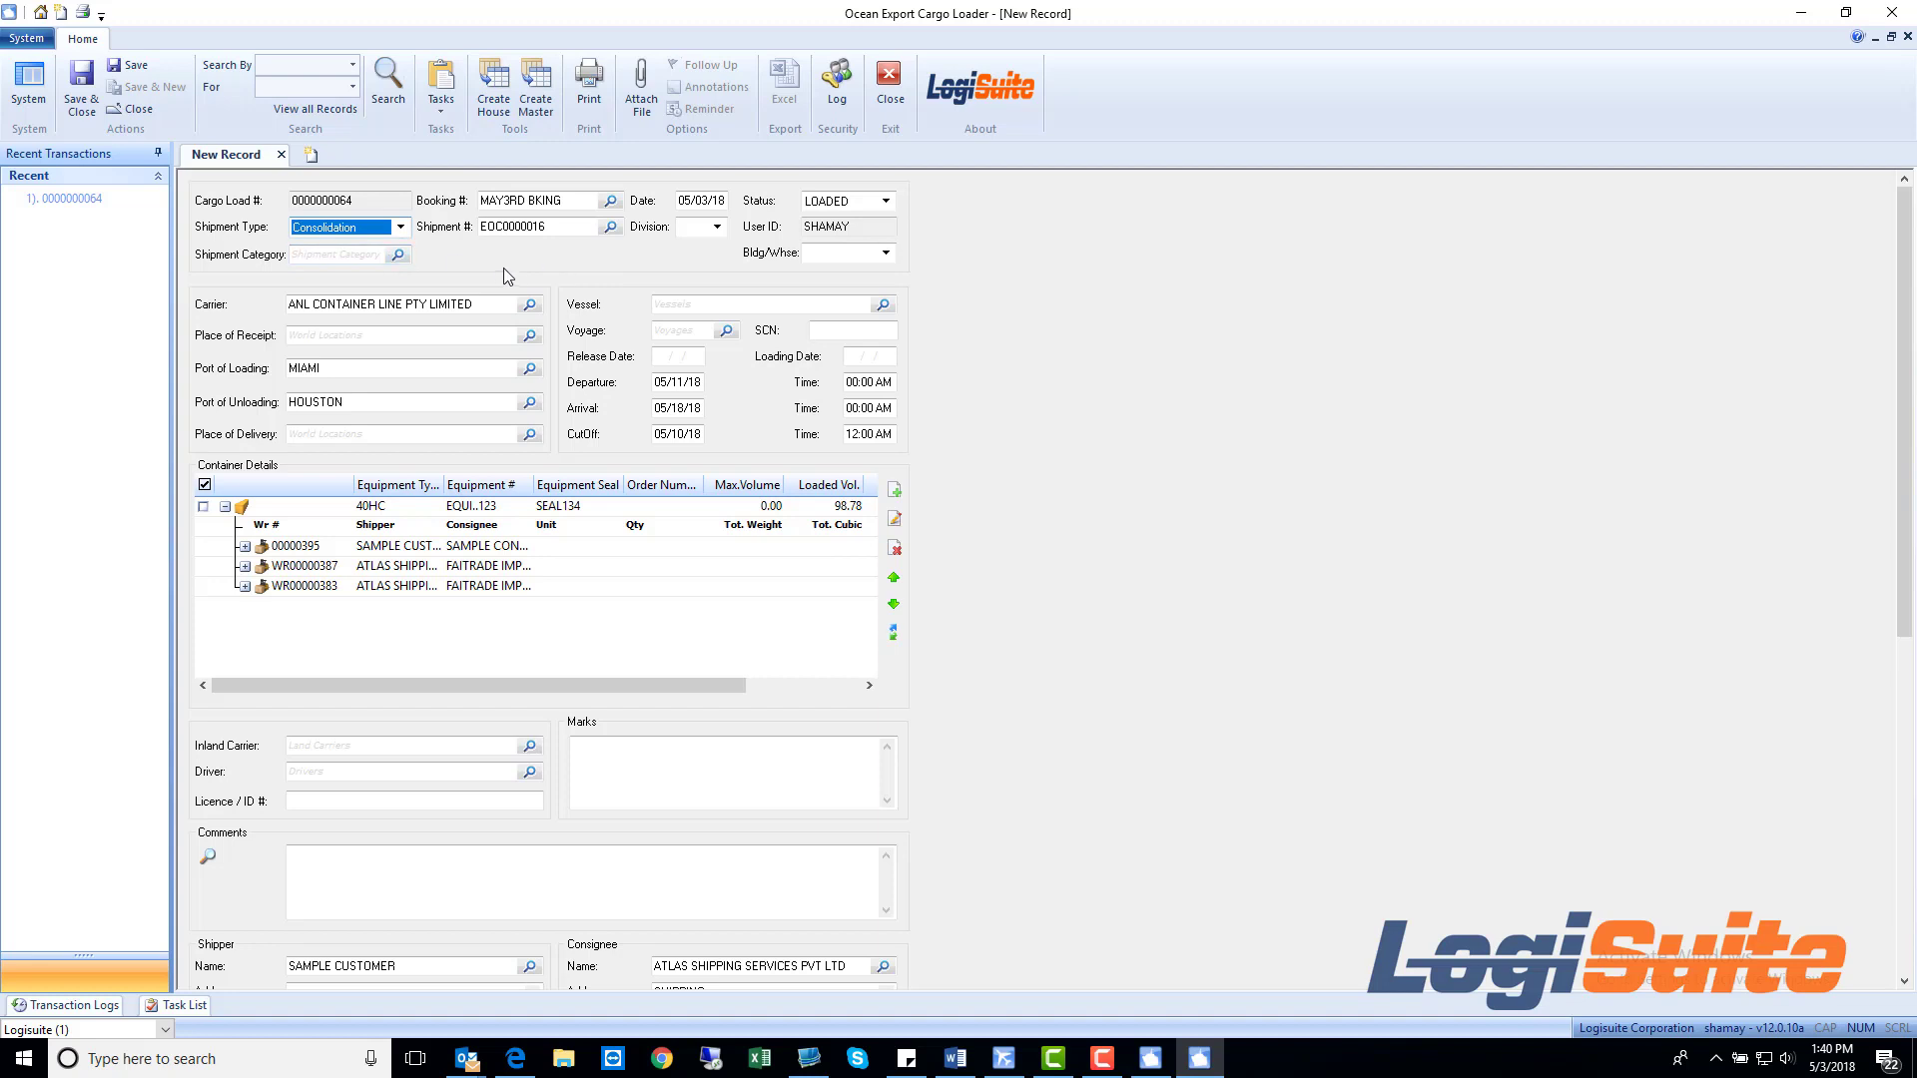
- Start creating house bills from the loaded receipts, set Generate Houses by to C - Consignee, and review the receipts in each consignee group
left_click(496, 96)
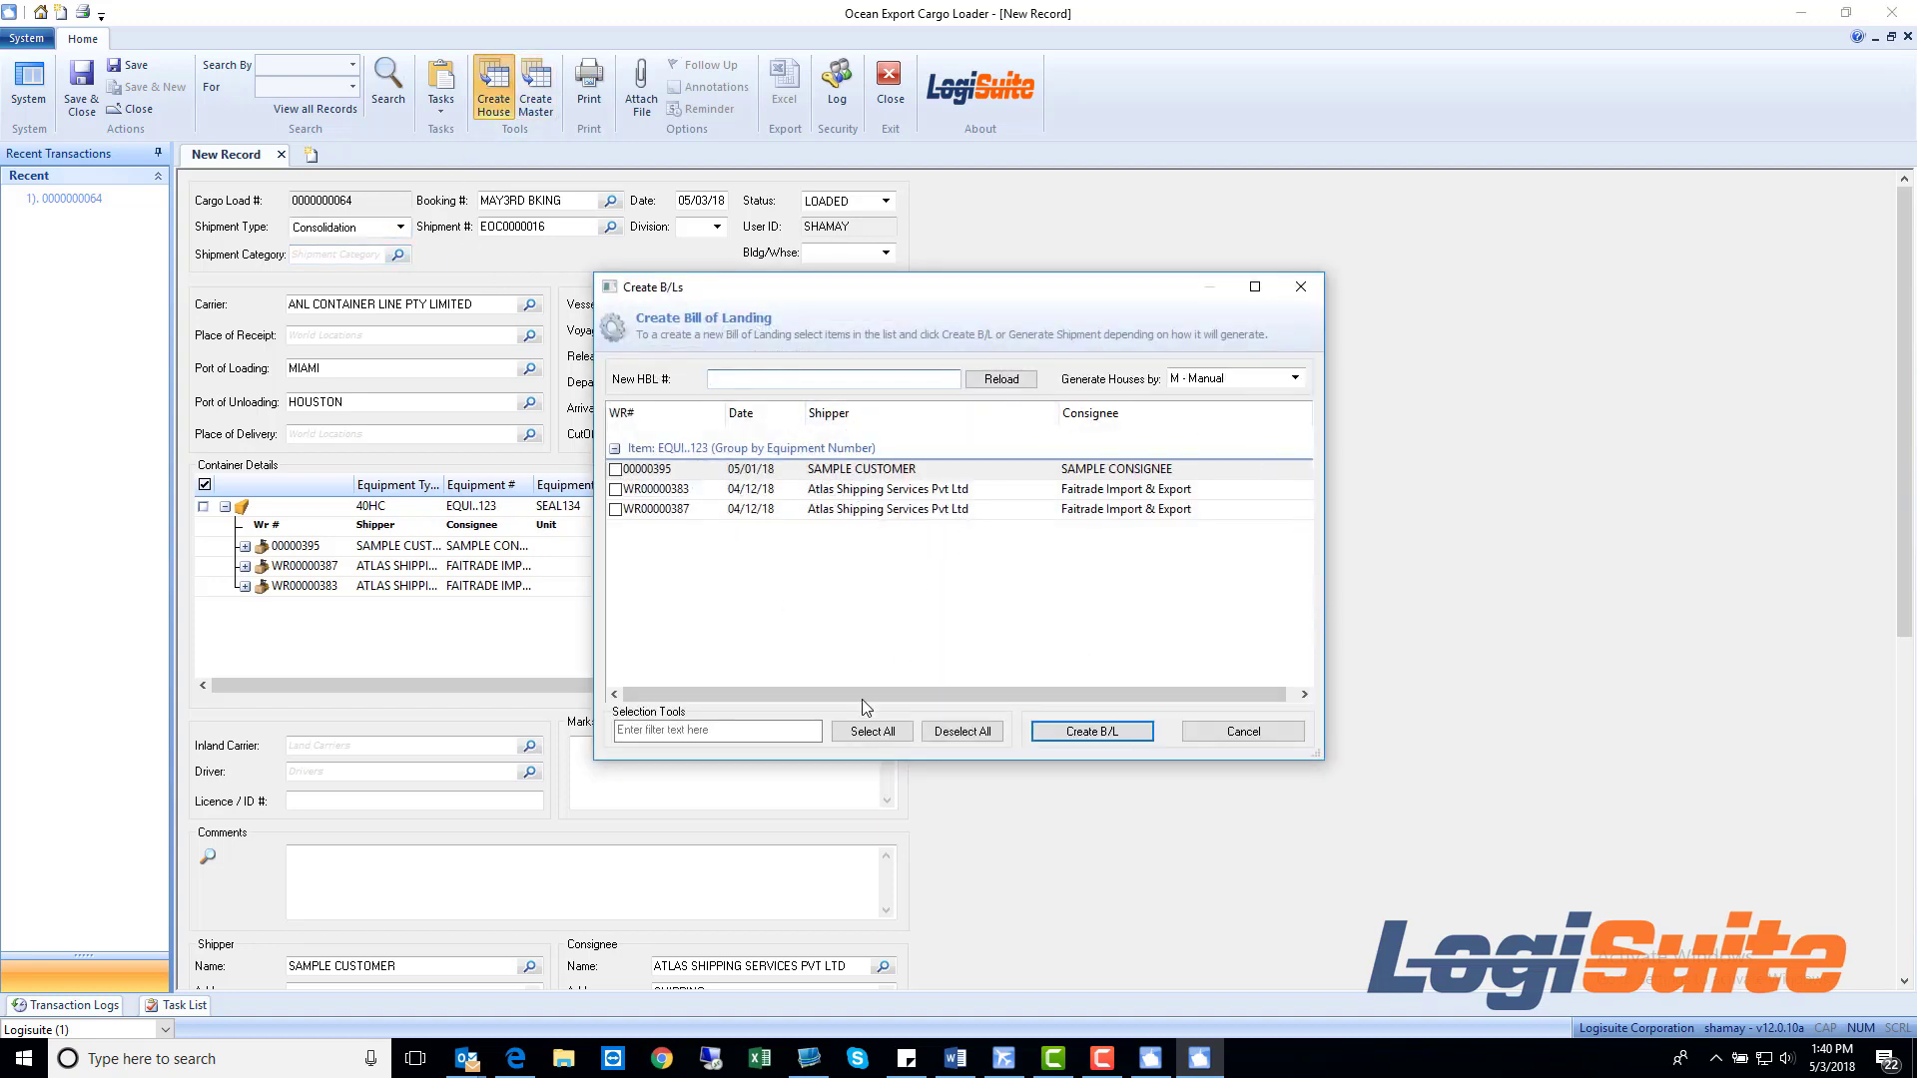
left_click(871, 731)
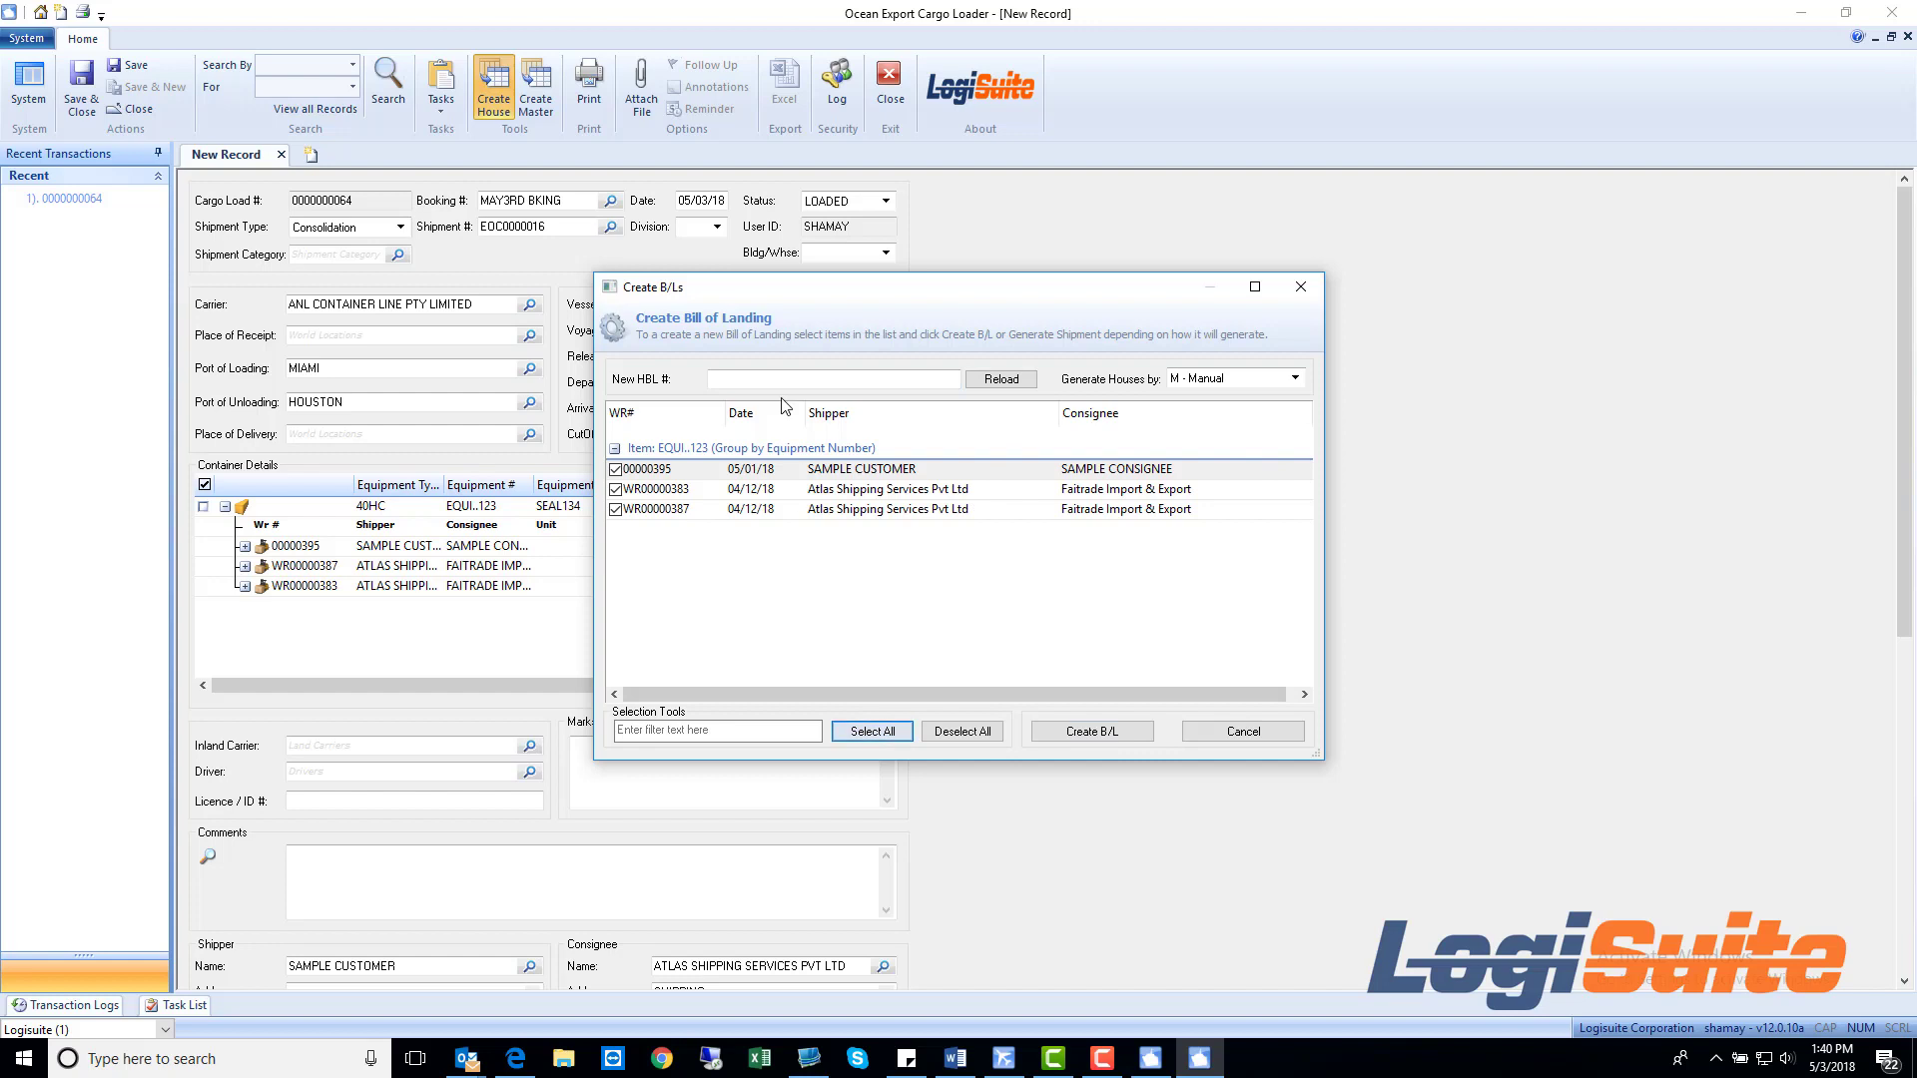
left_click(1272, 381)
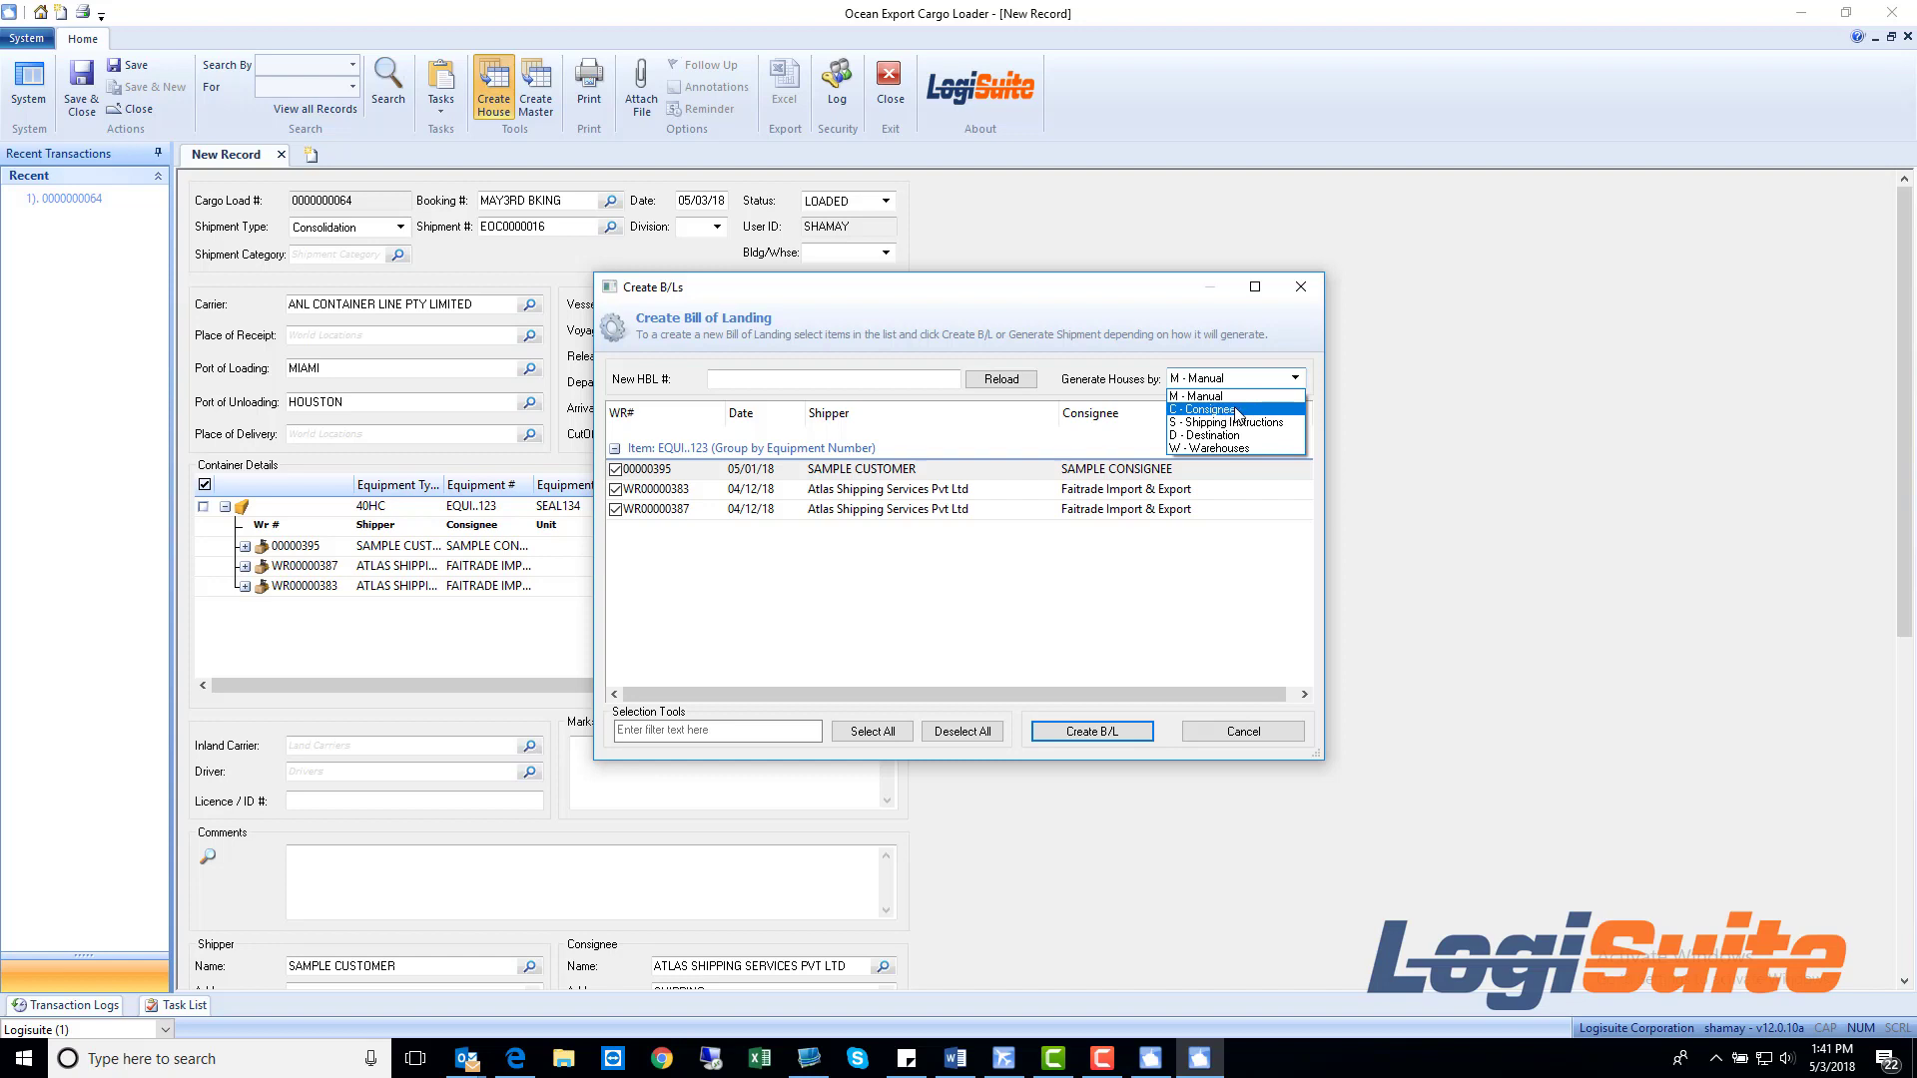
left_click(1238, 409)
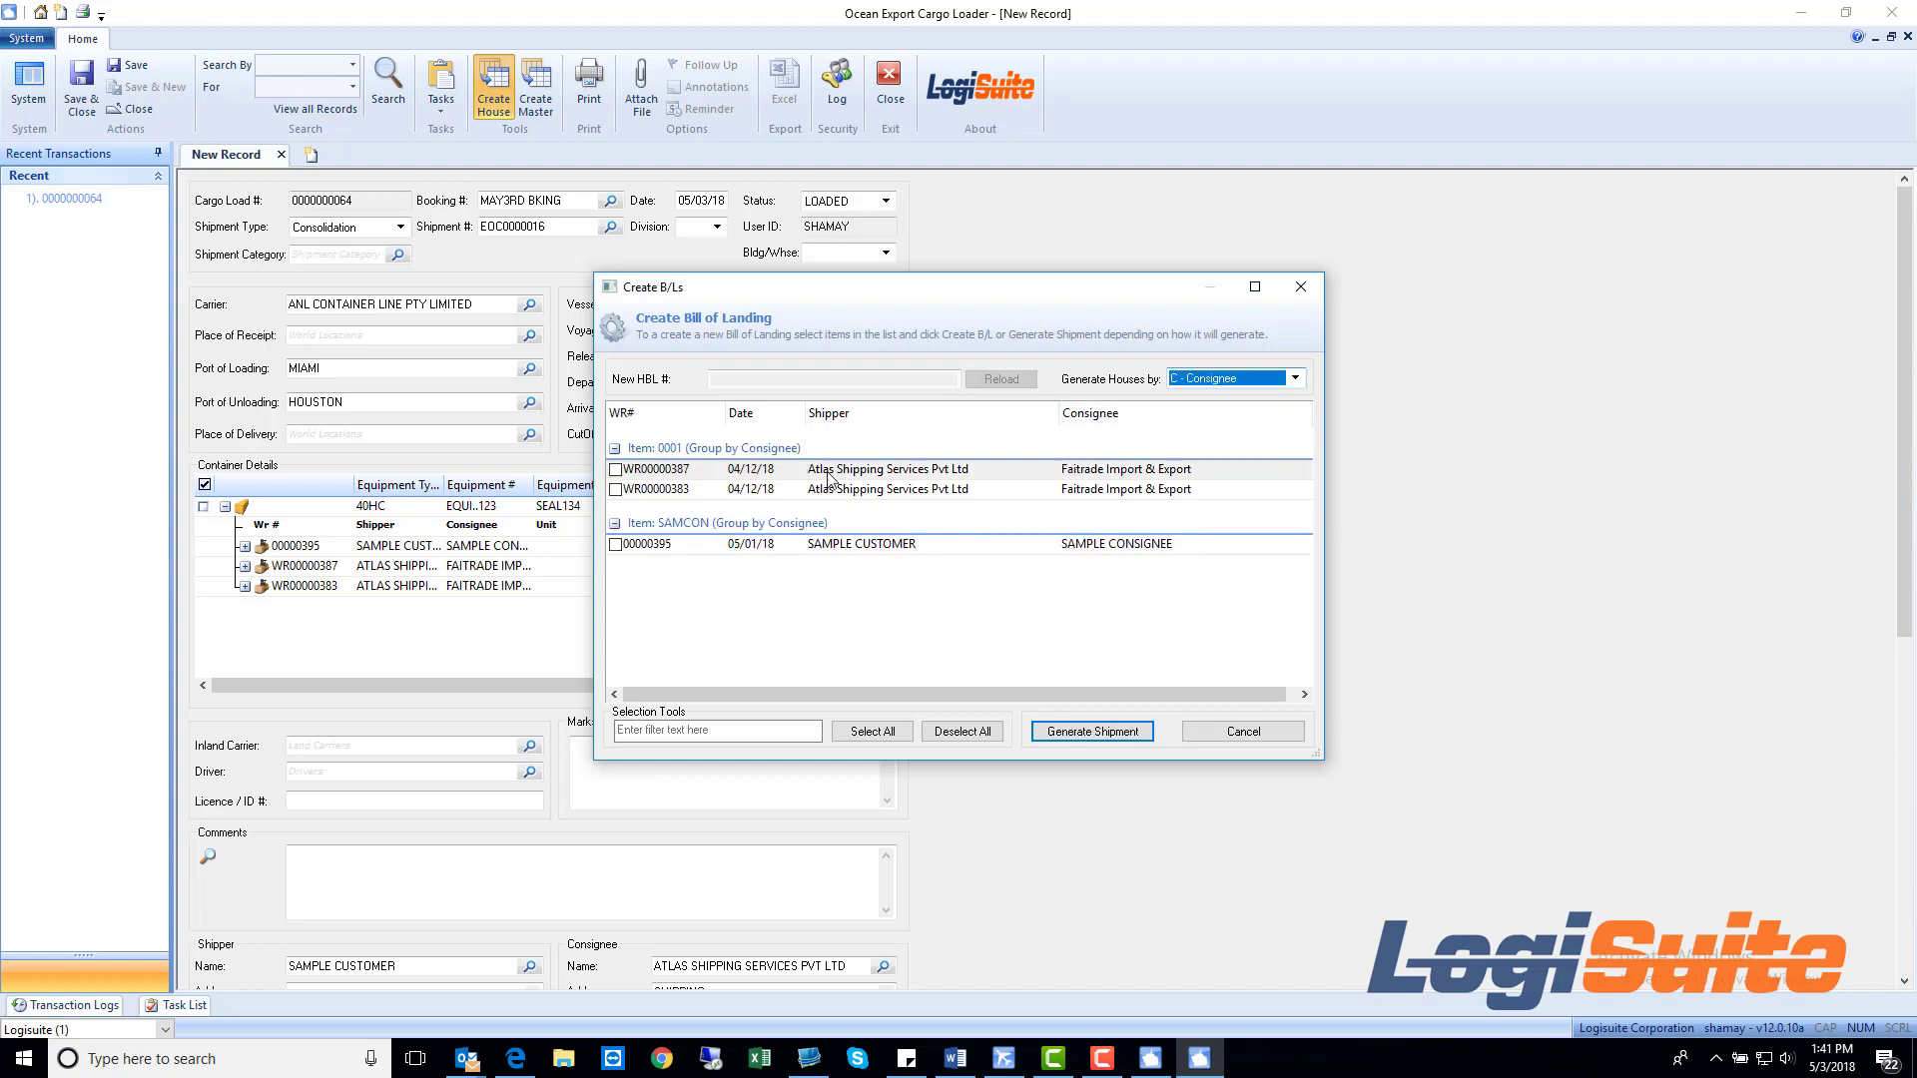
left_click(1064, 471)
left_click(1043, 486)
left_click(1042, 473)
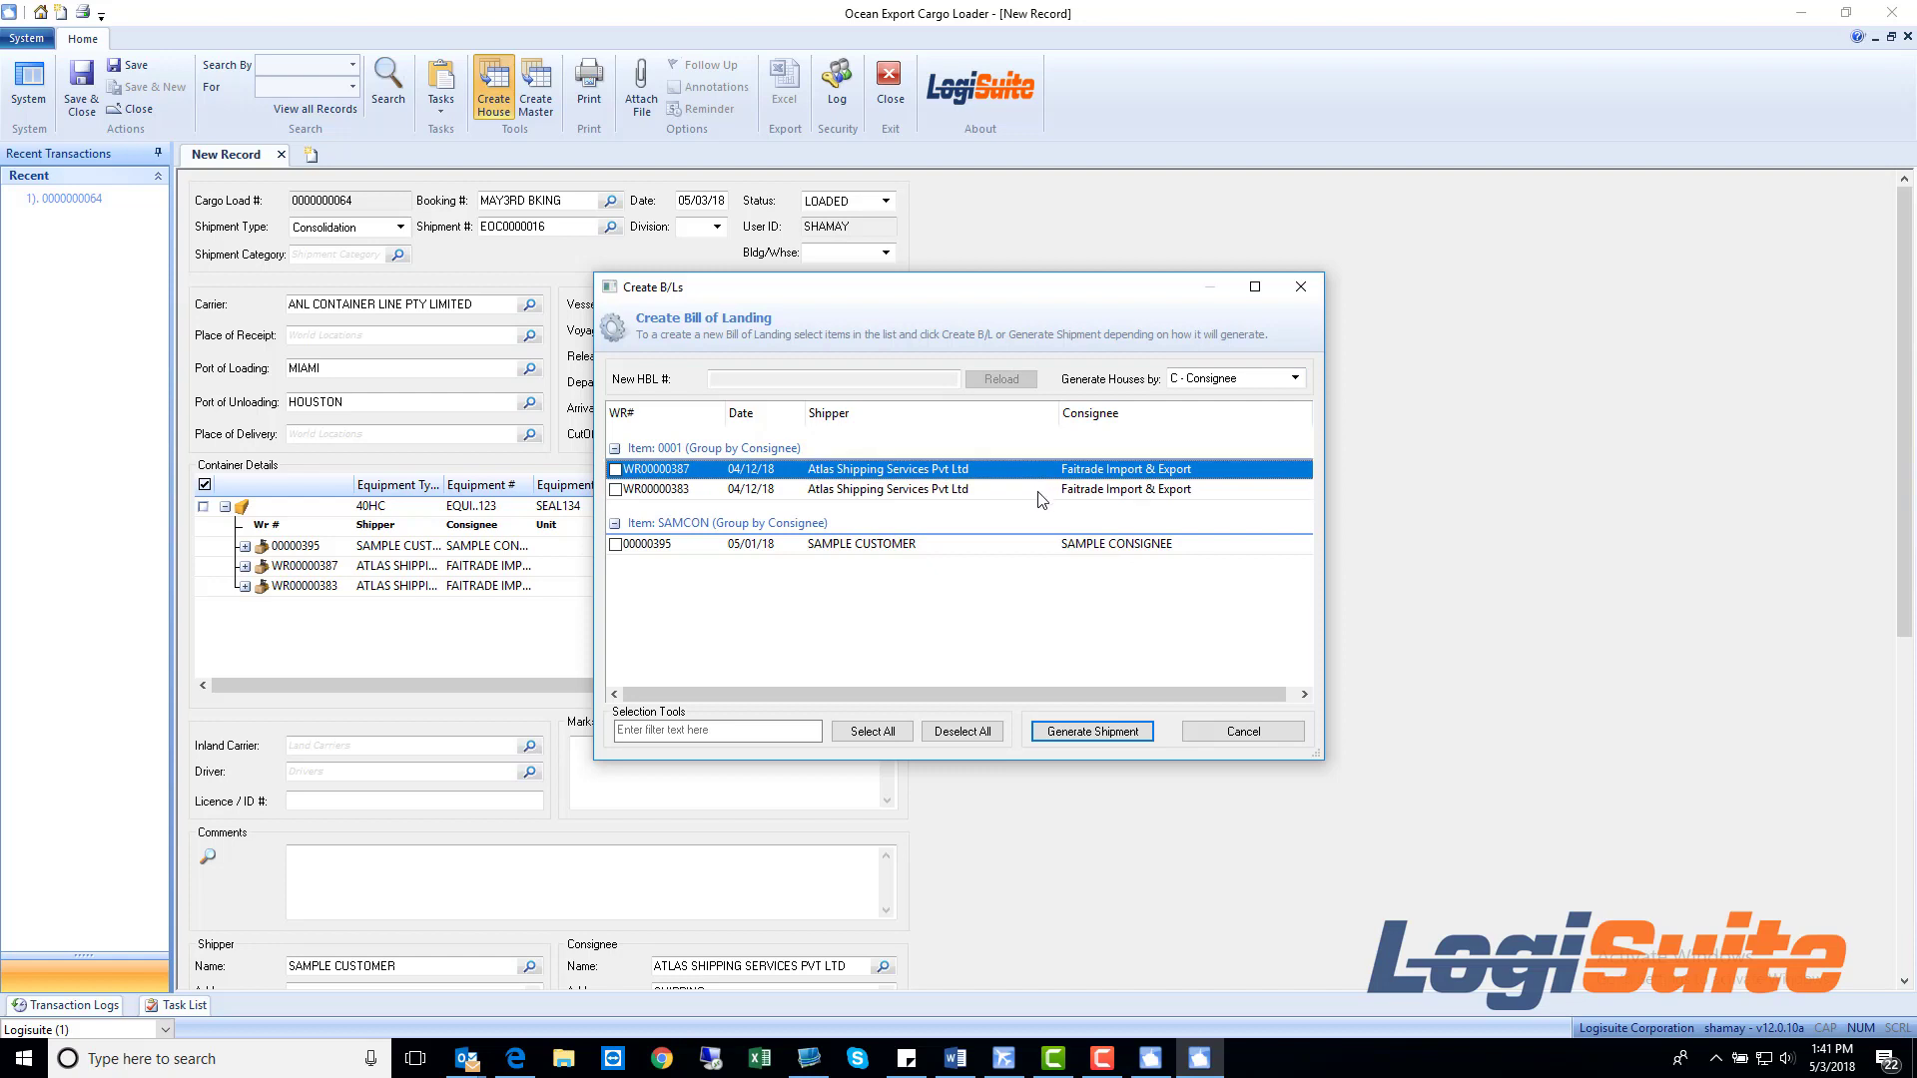
left_click(1041, 489)
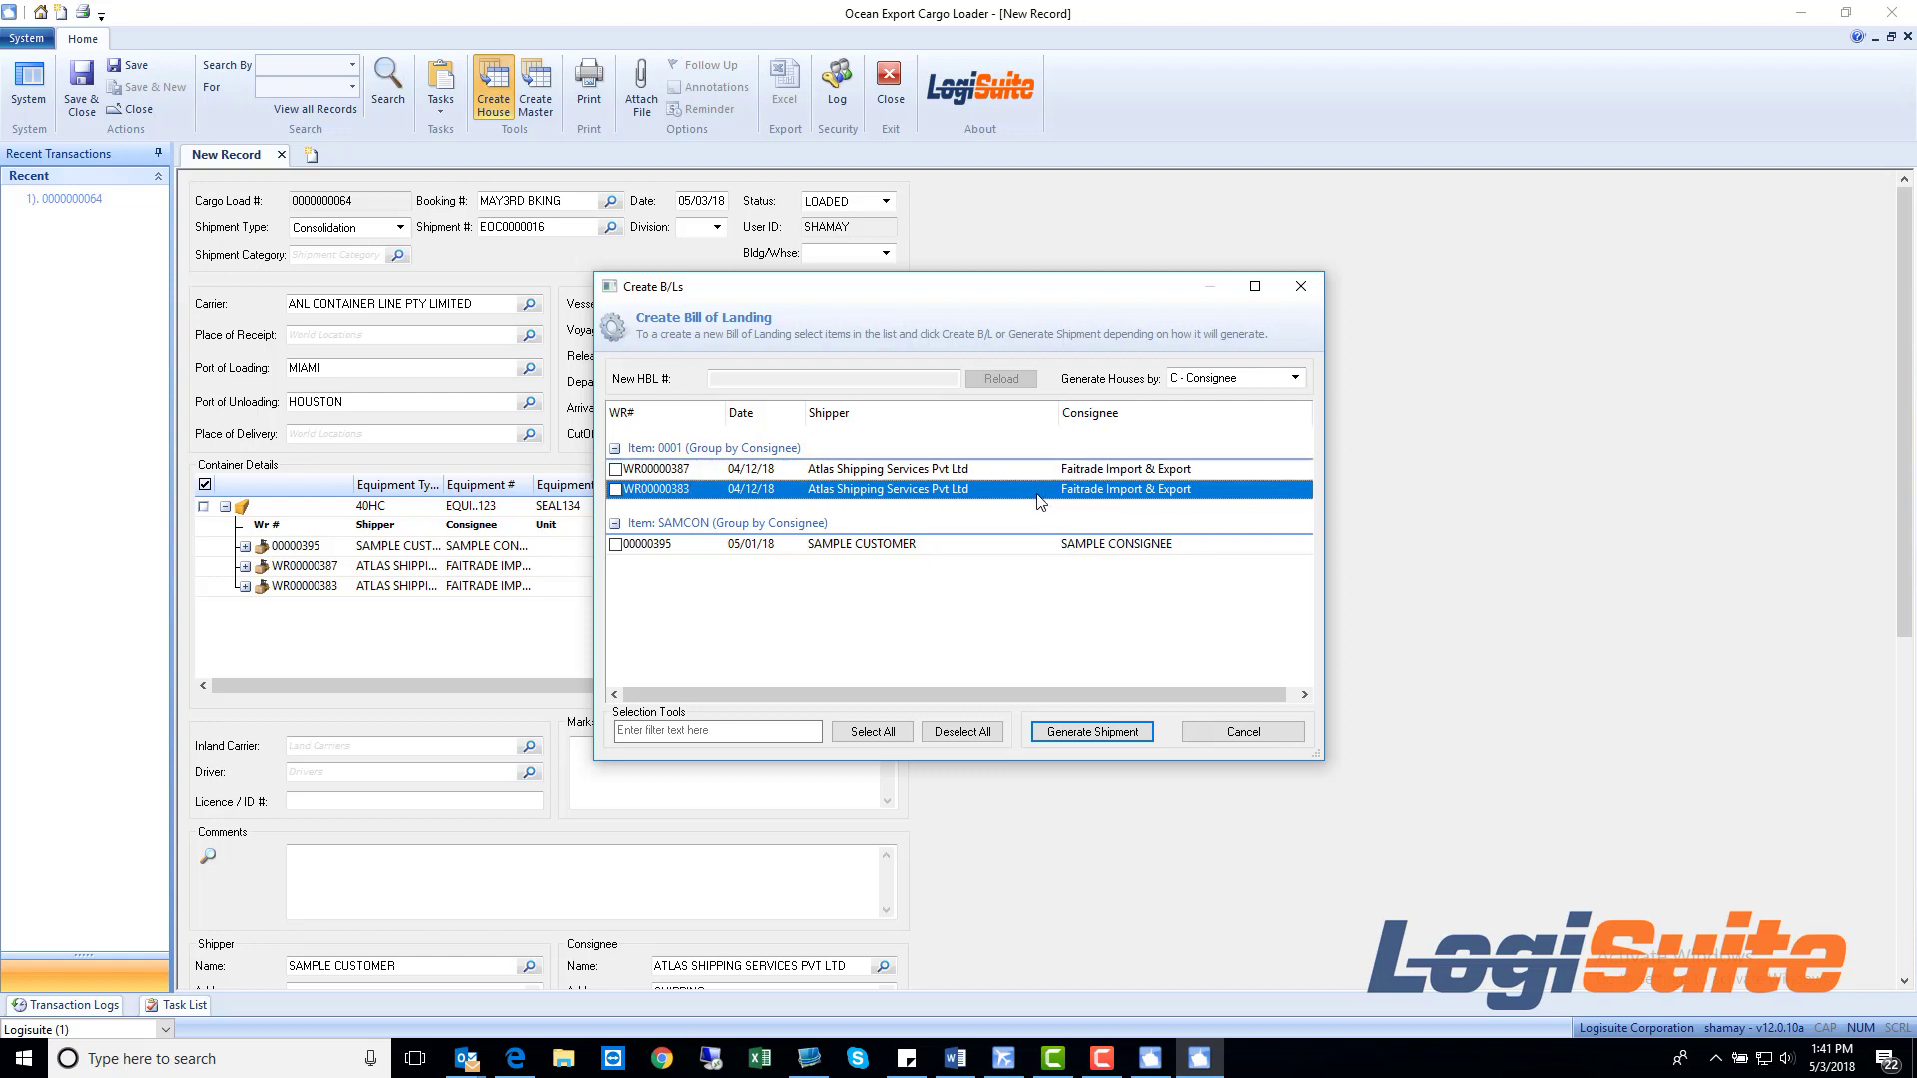
left_click(1014, 545)
- Switch the house generation grouping to W - Warehouses to compare it, and return it to C - Consignee
left_click(1233, 380)
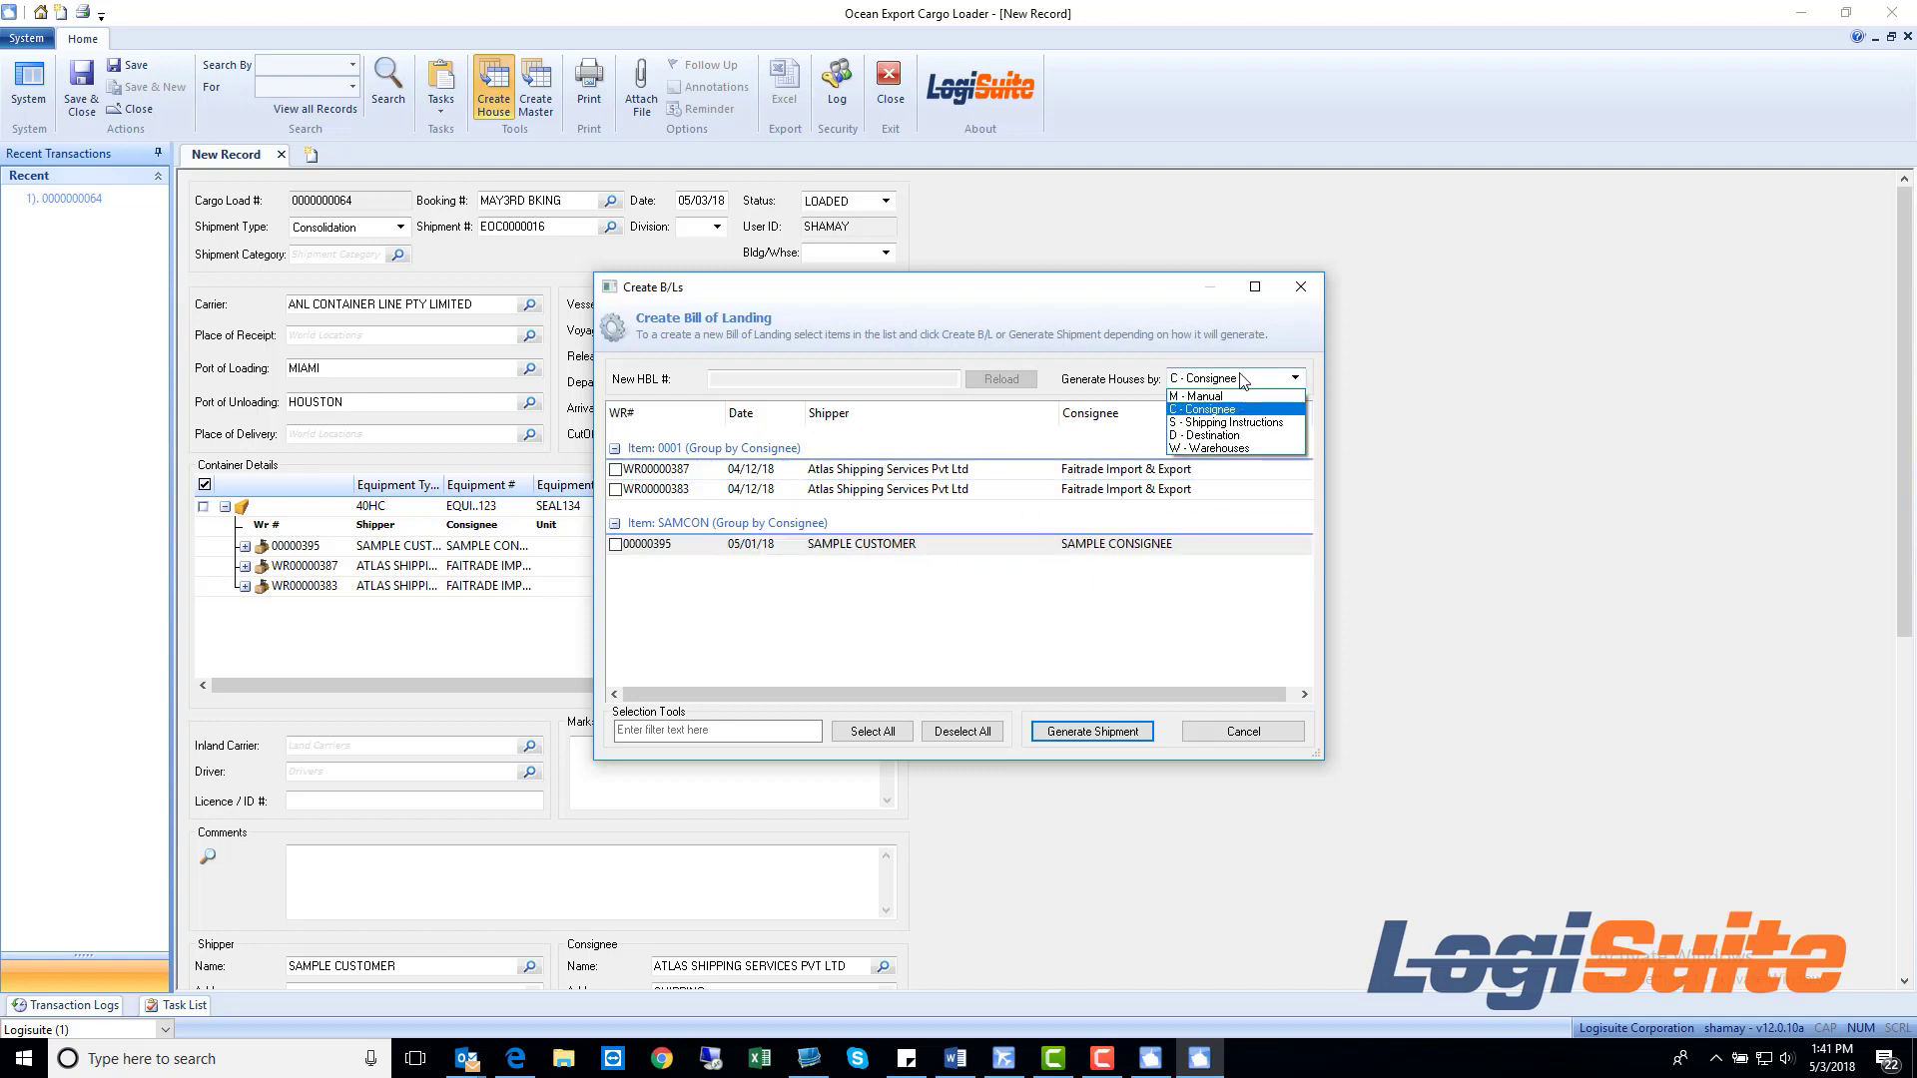
left_click(1232, 449)
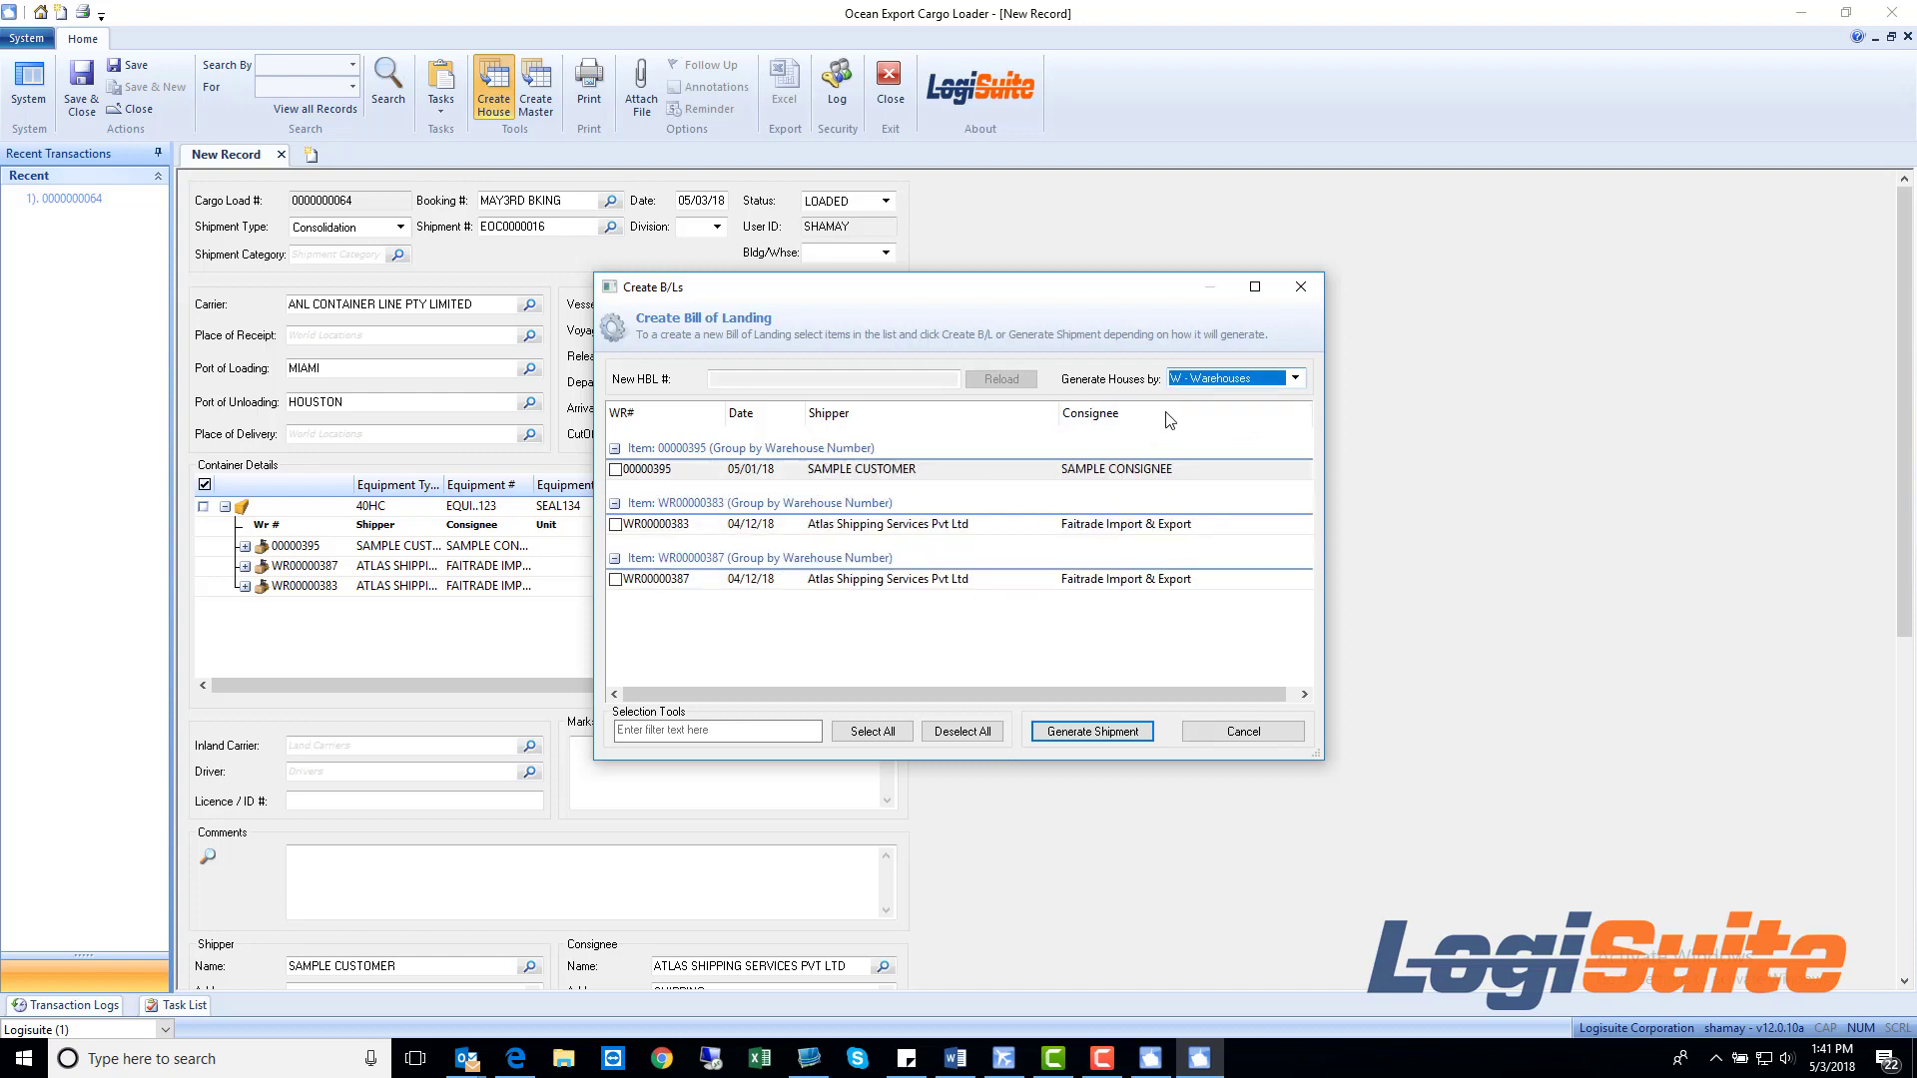
left_click(1295, 380)
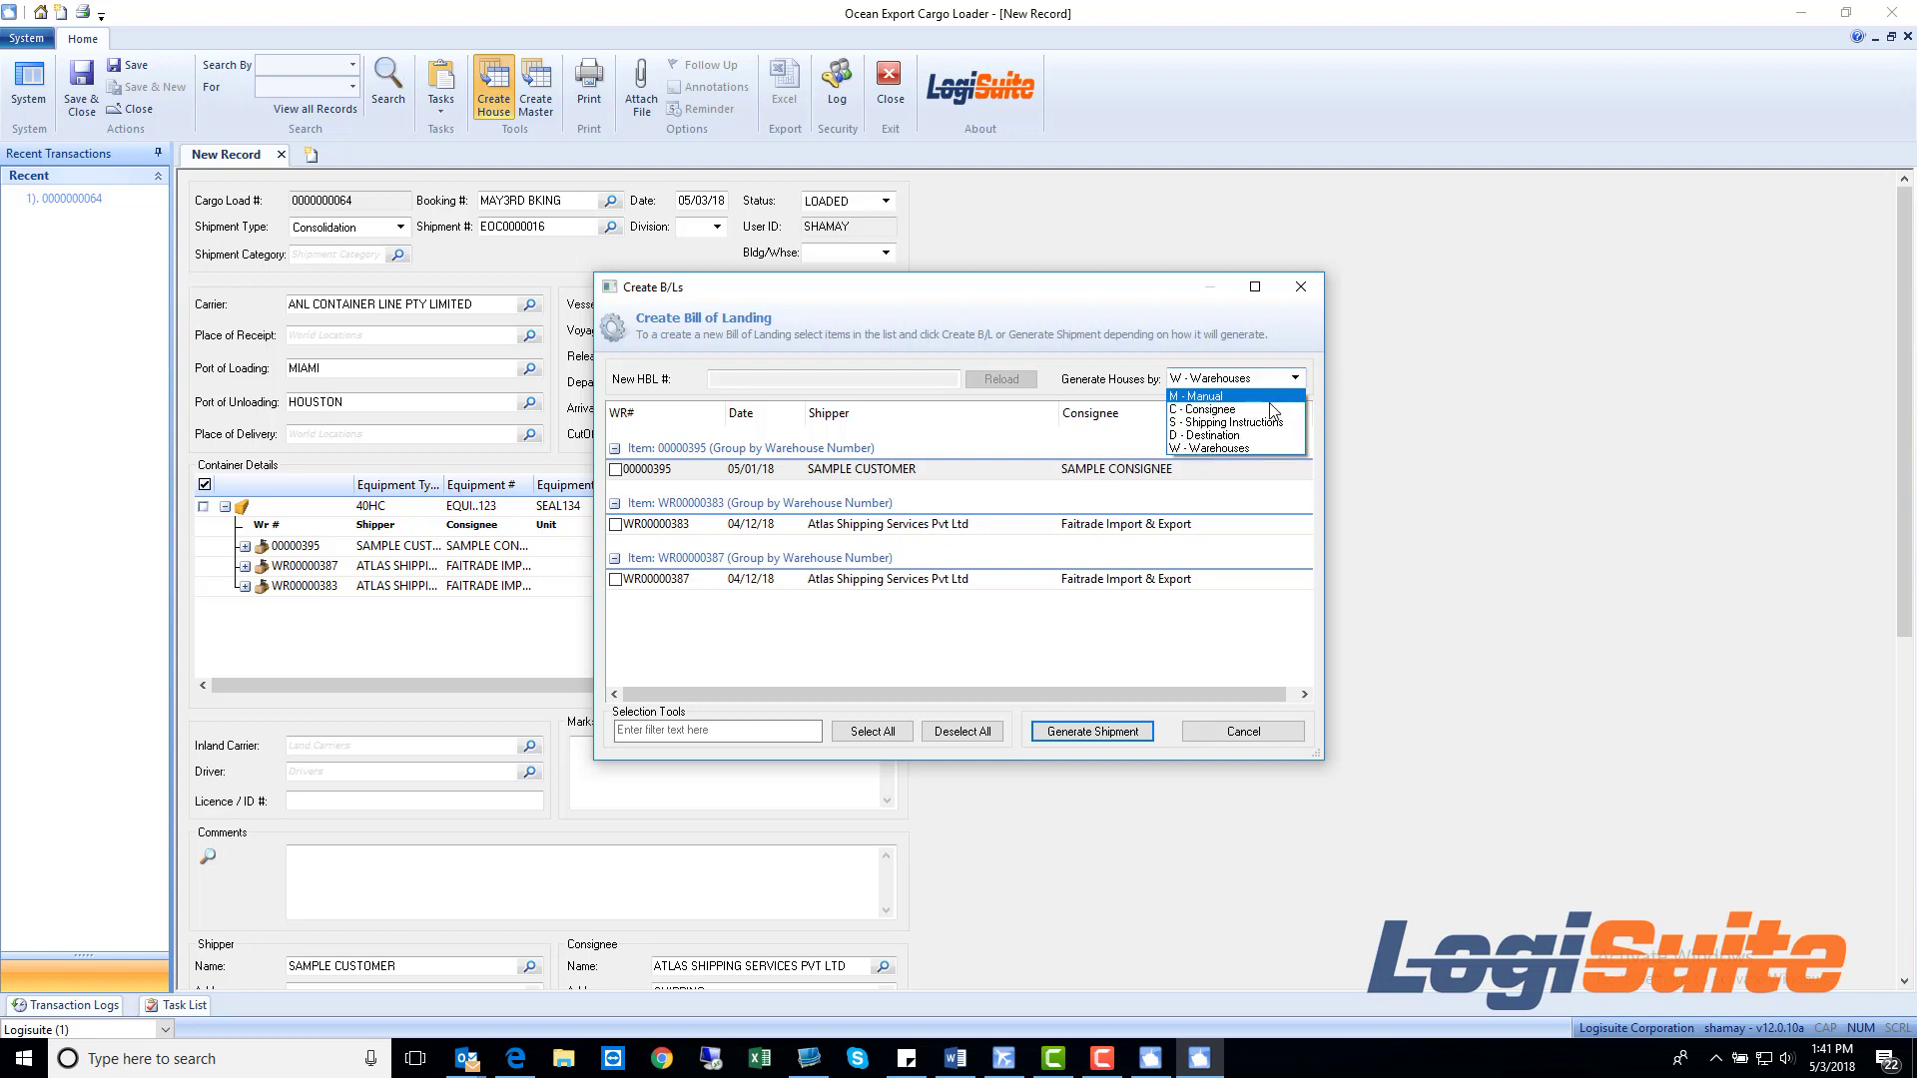
left_click(1276, 400)
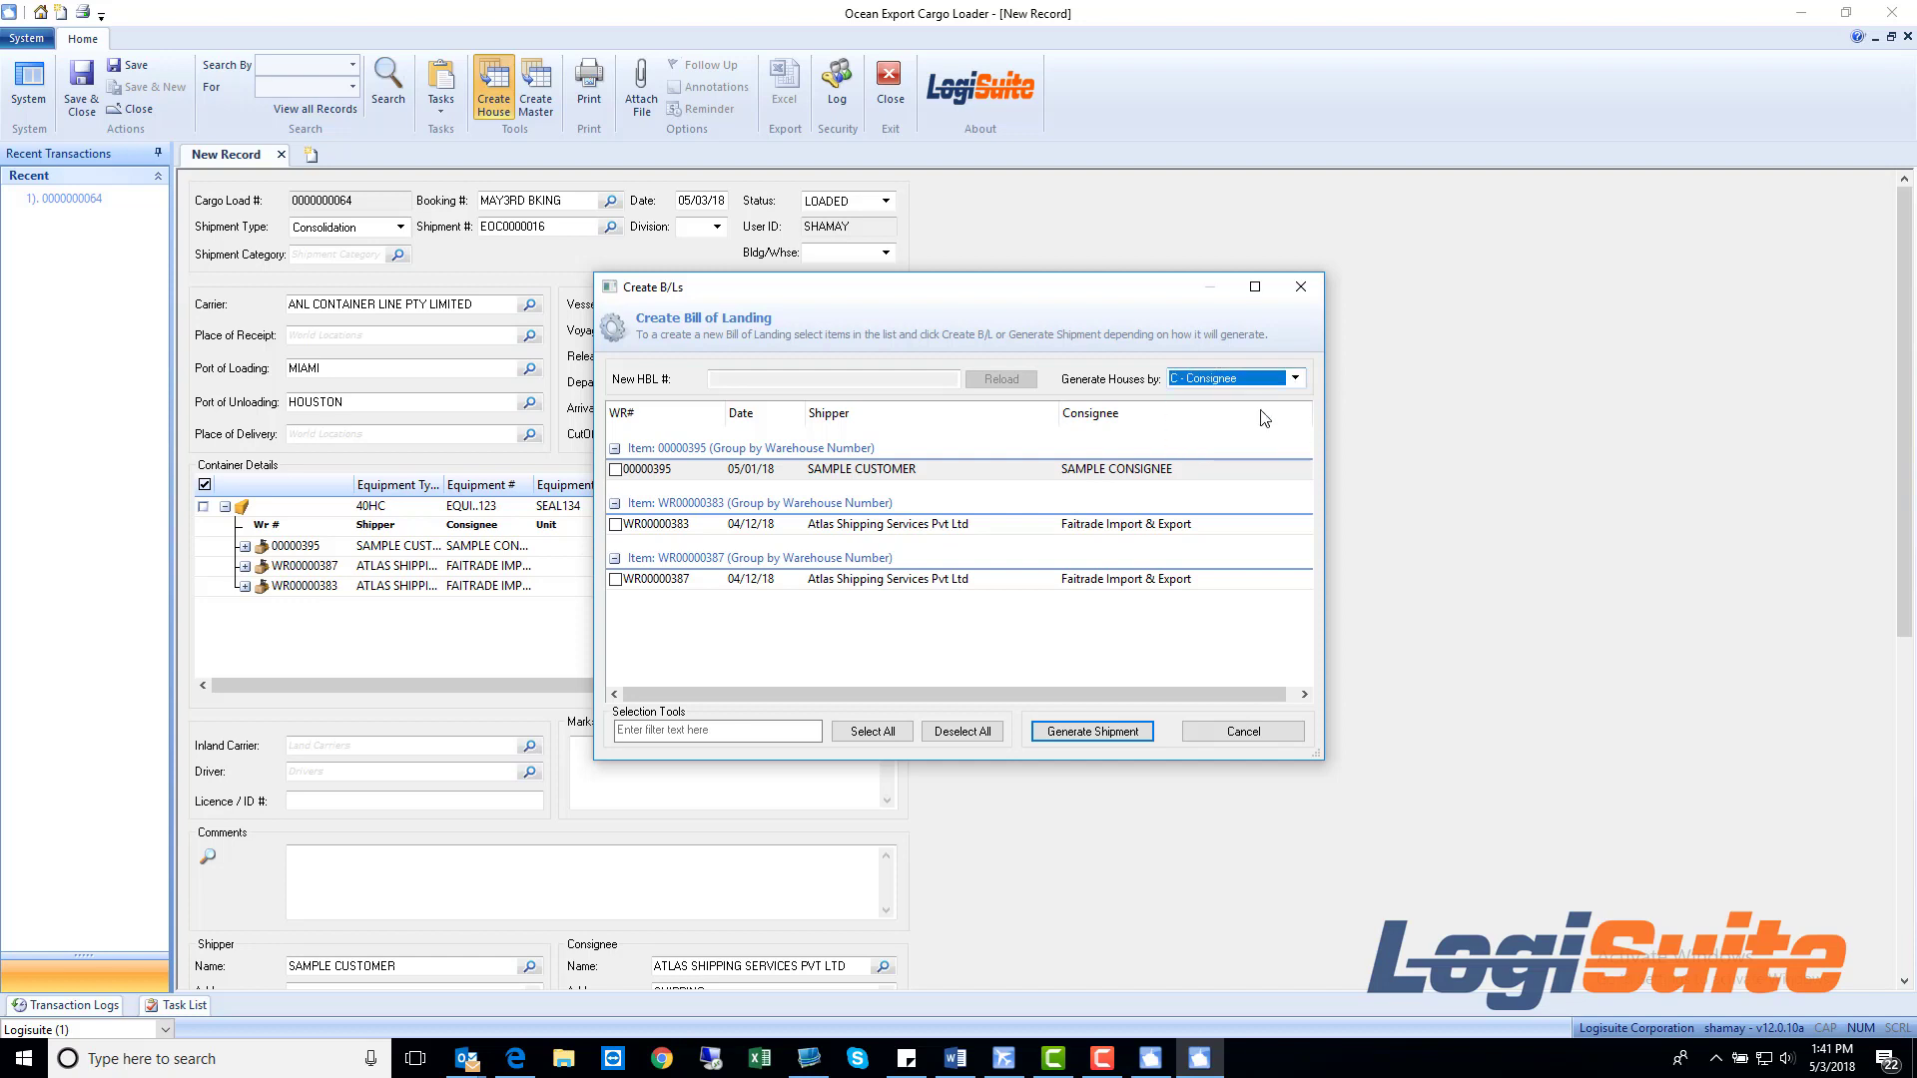
- Select all warehouse receipts and generate the house shipments by consignee, declining unbilled charges from the linked warehouses and bookings
left_click(870, 733)
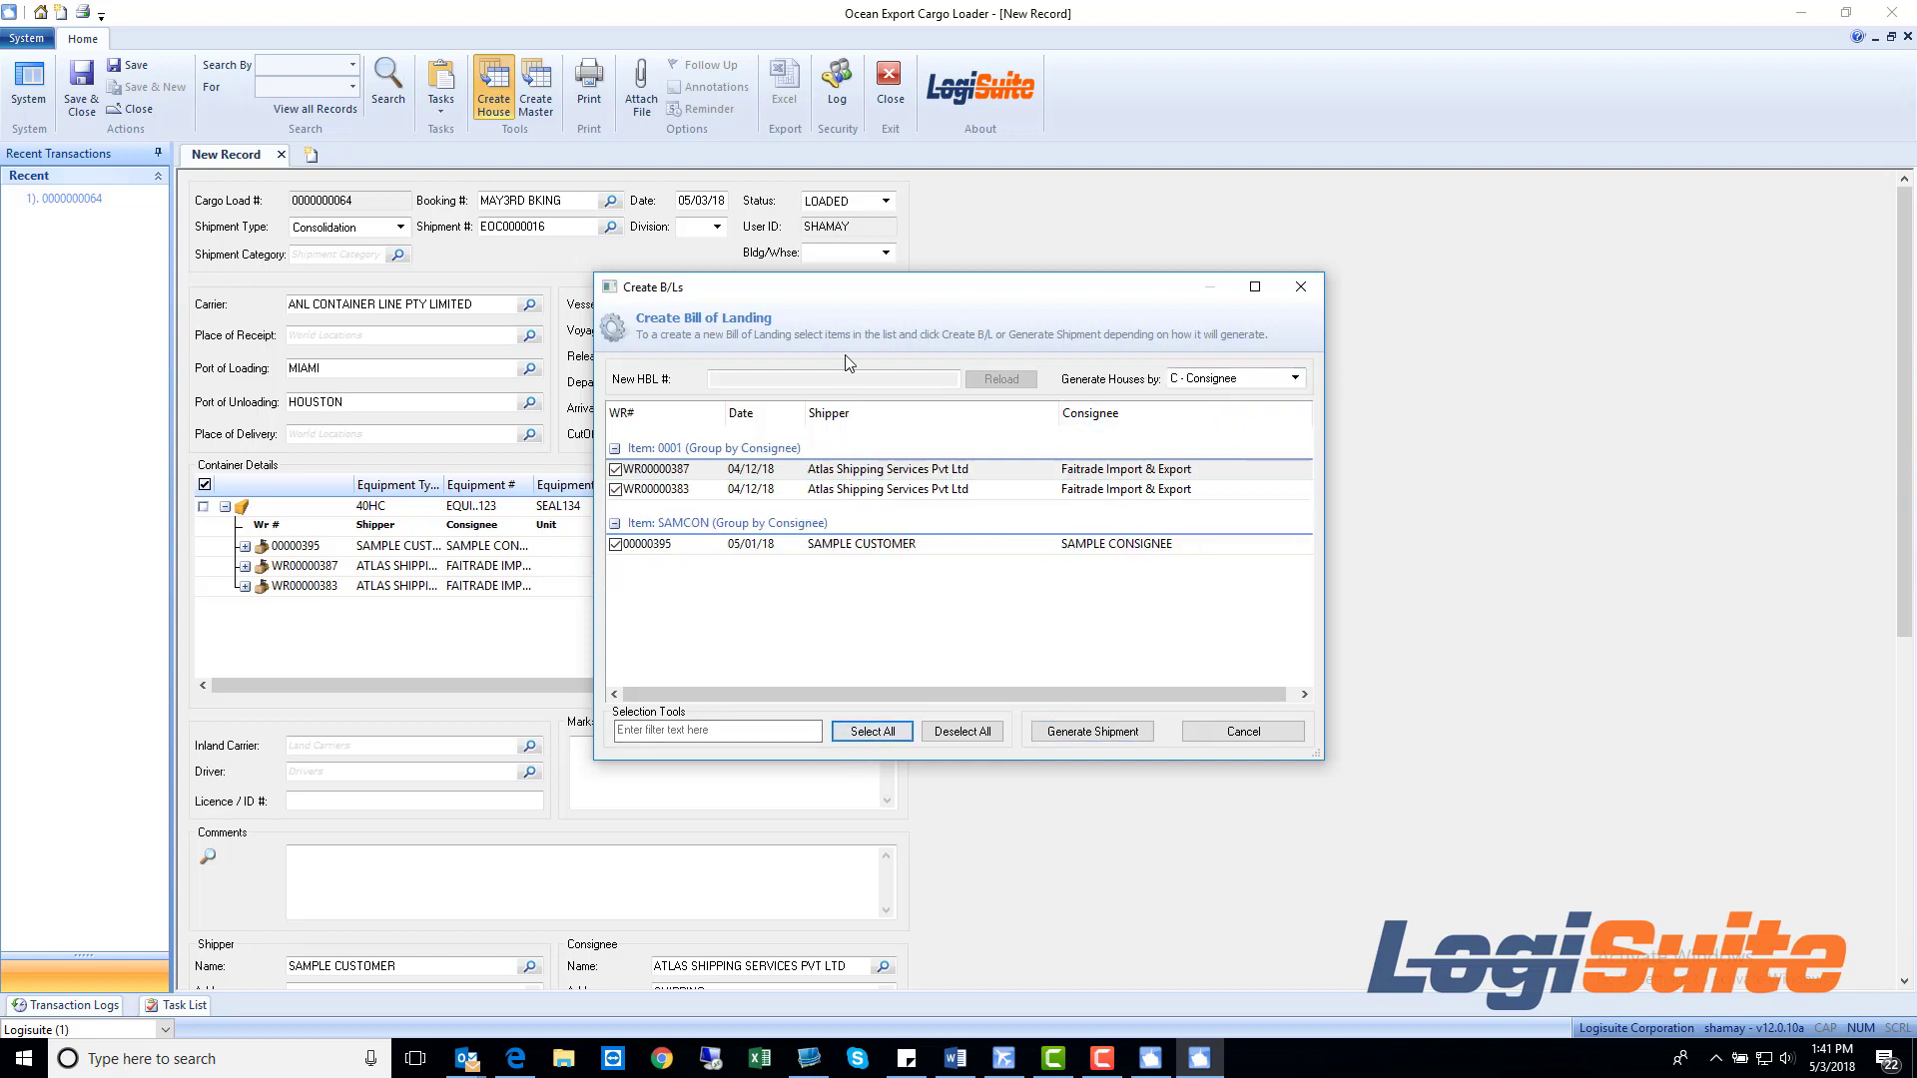
left_click(1098, 733)
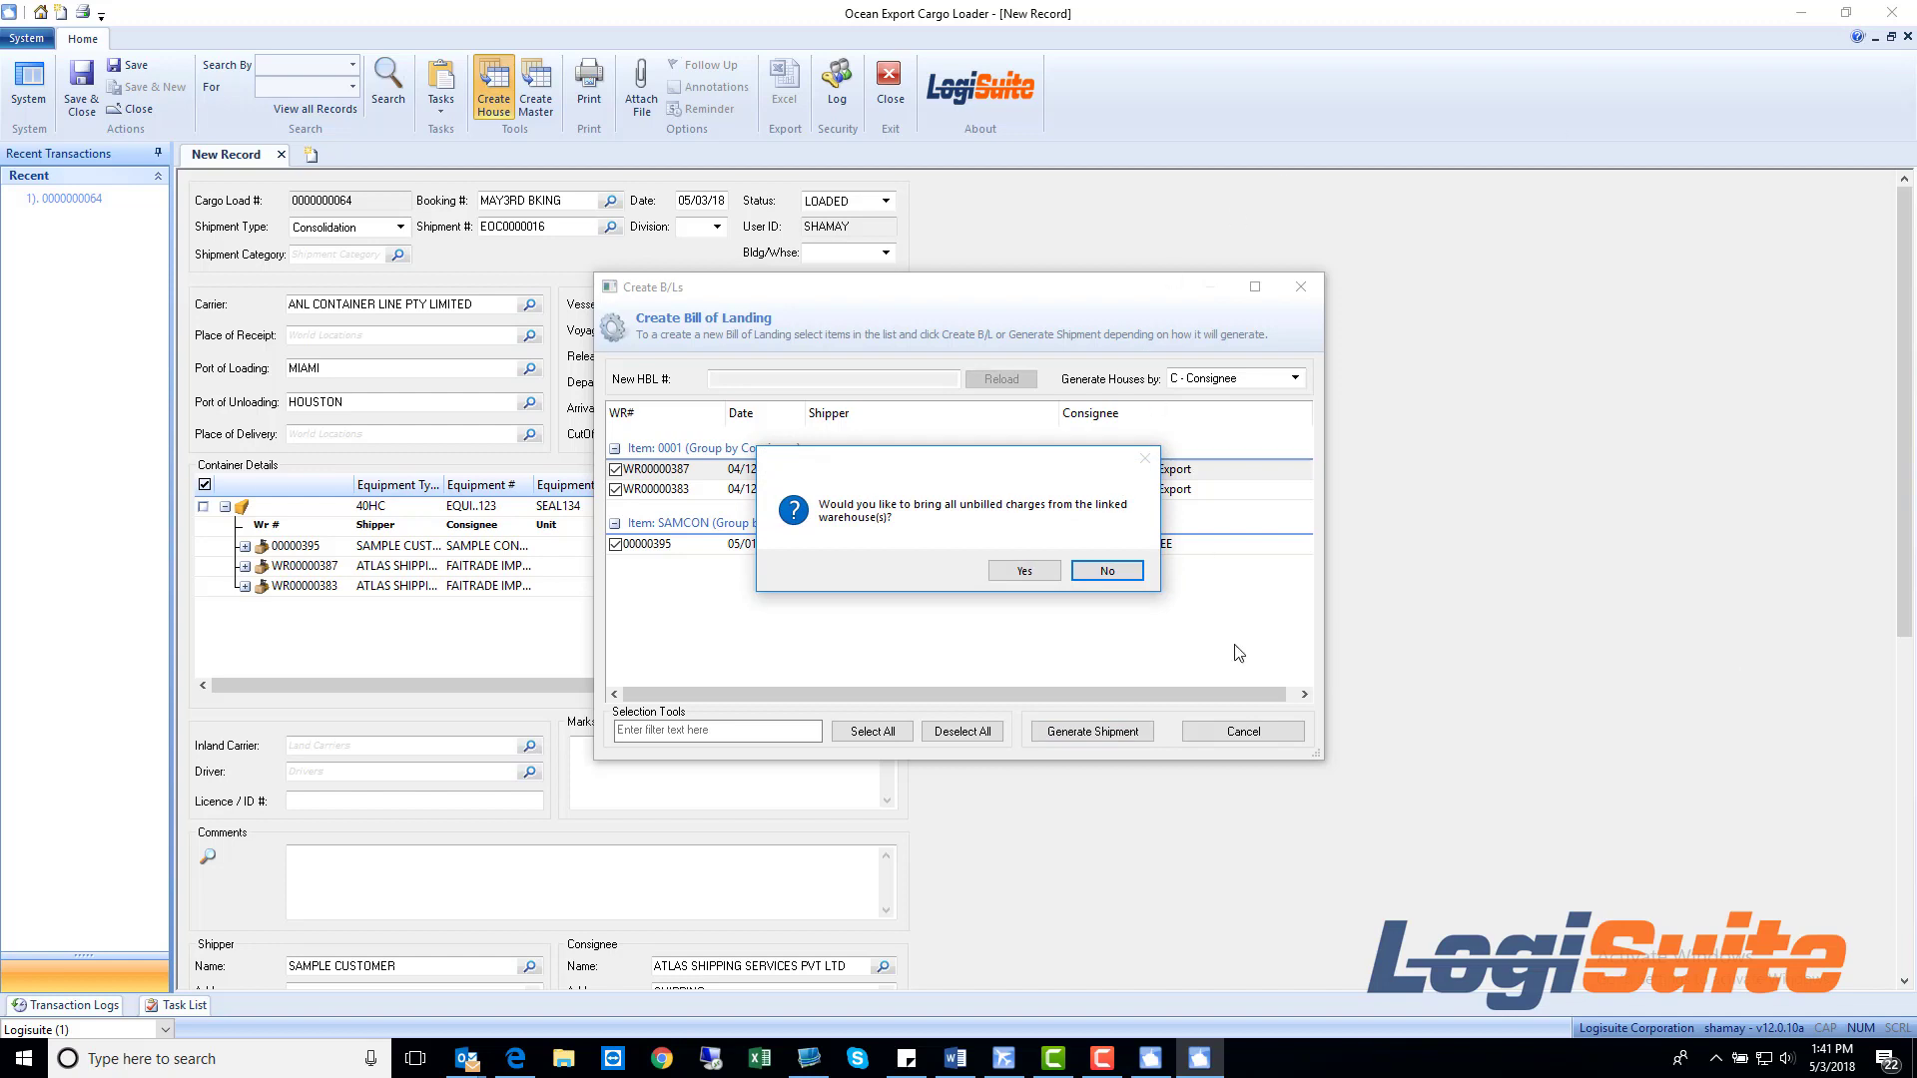
left_click(1110, 571)
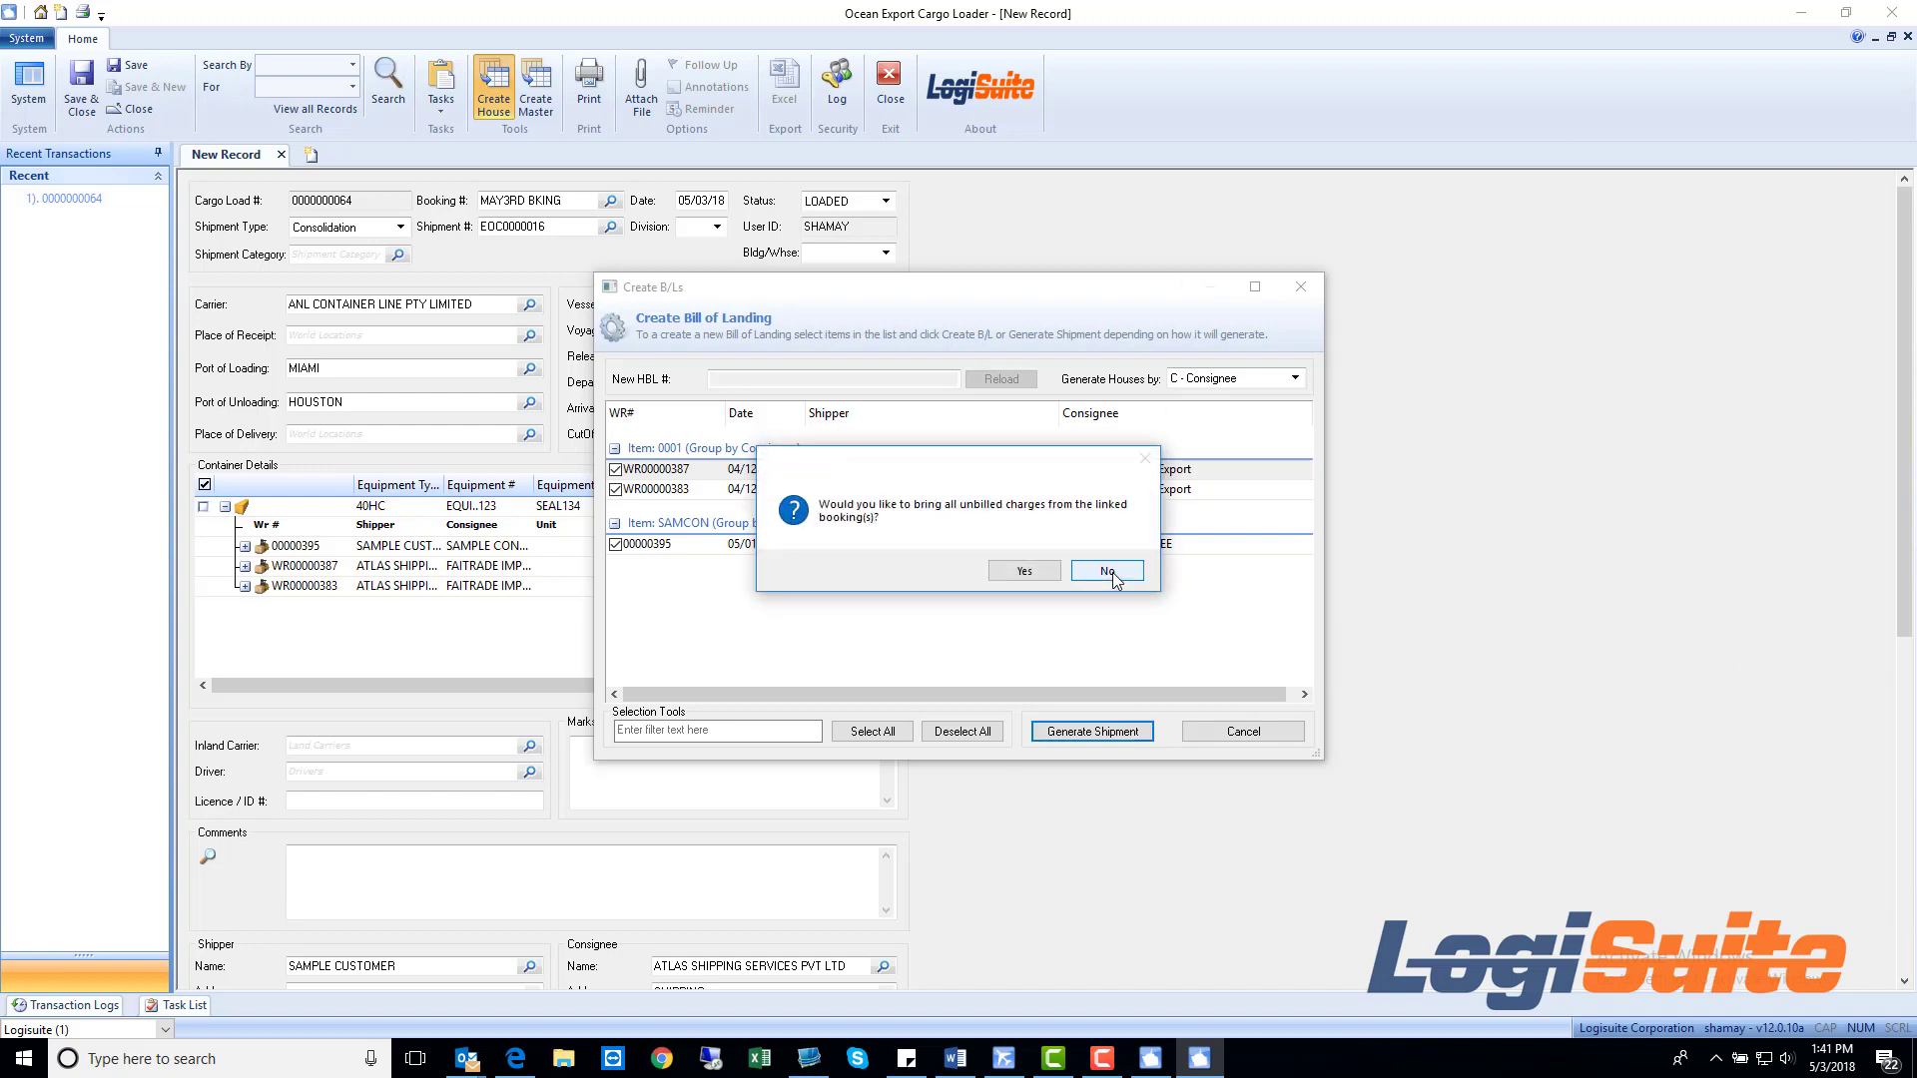
left_click(1112, 572)
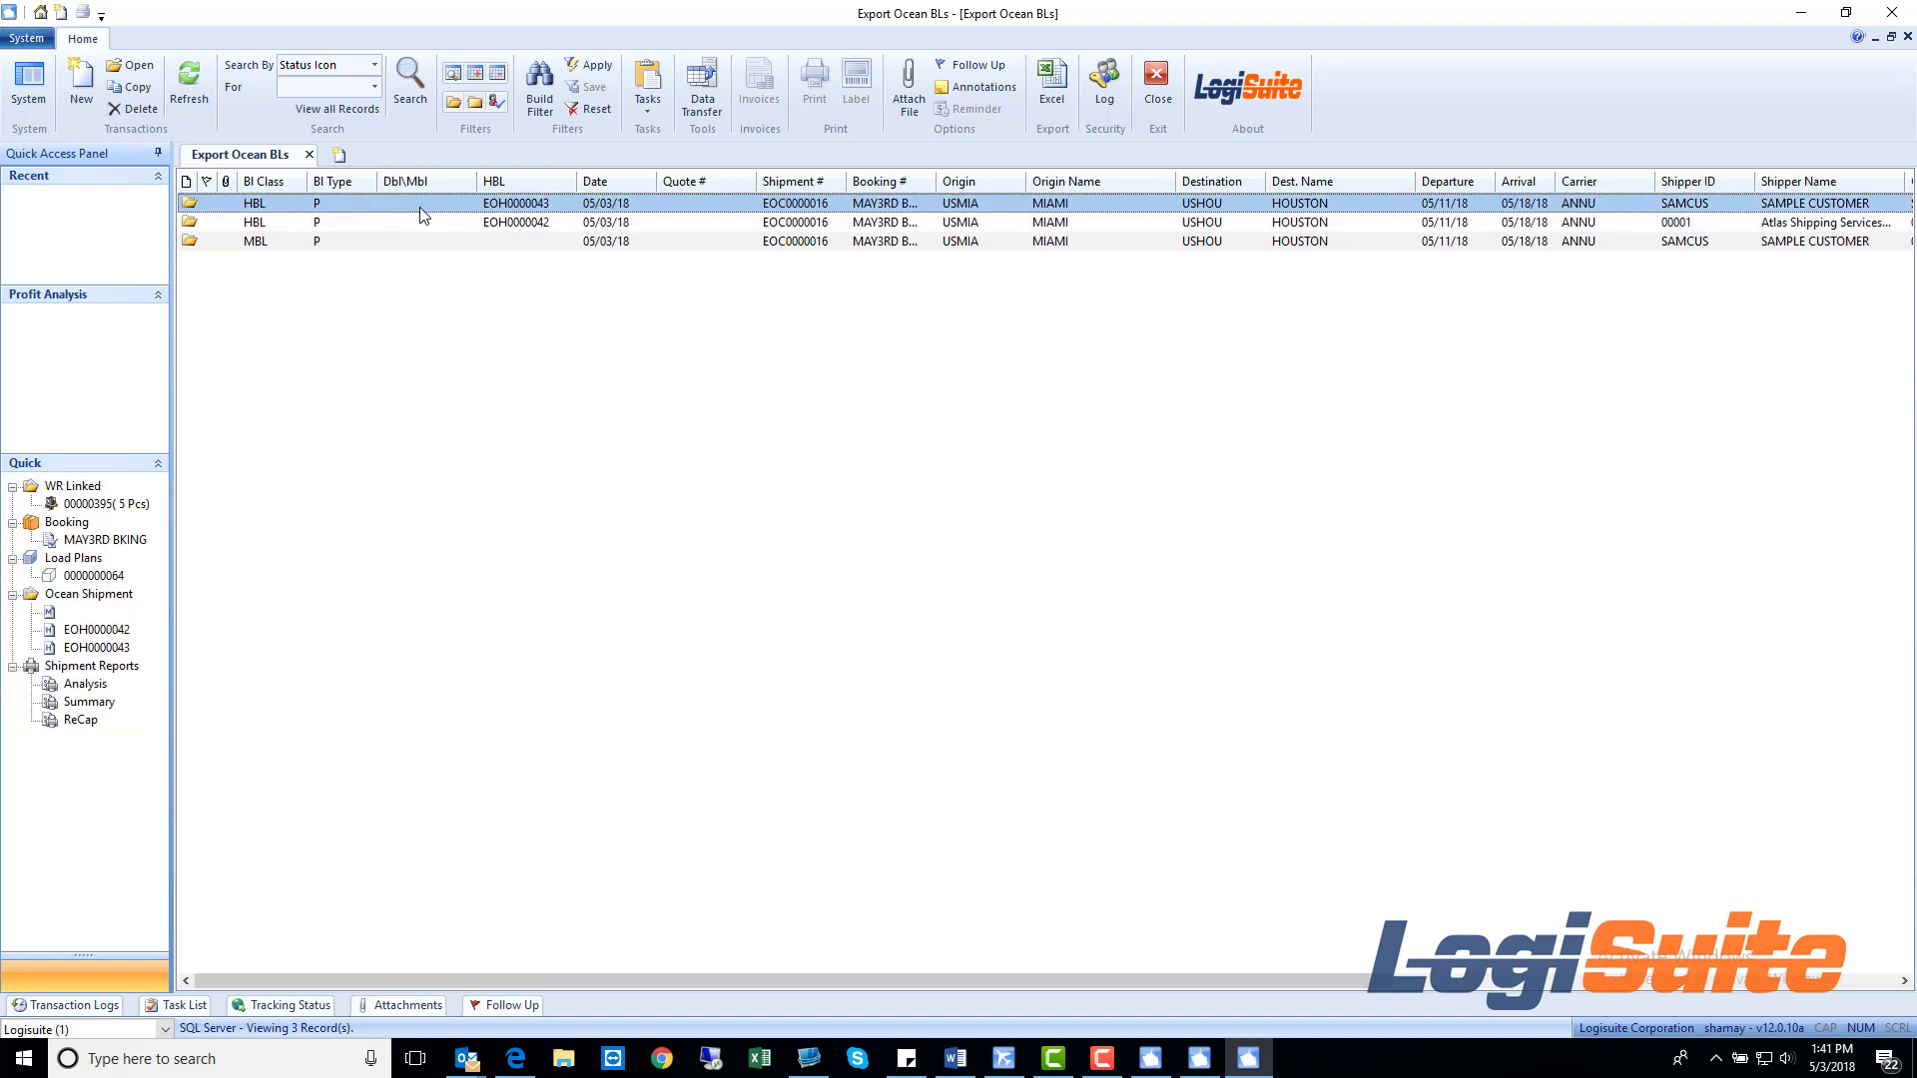
- Look over the generated bills, open house bill EOH0000043, and review its parties, cargo details and container
left_click(499, 222)
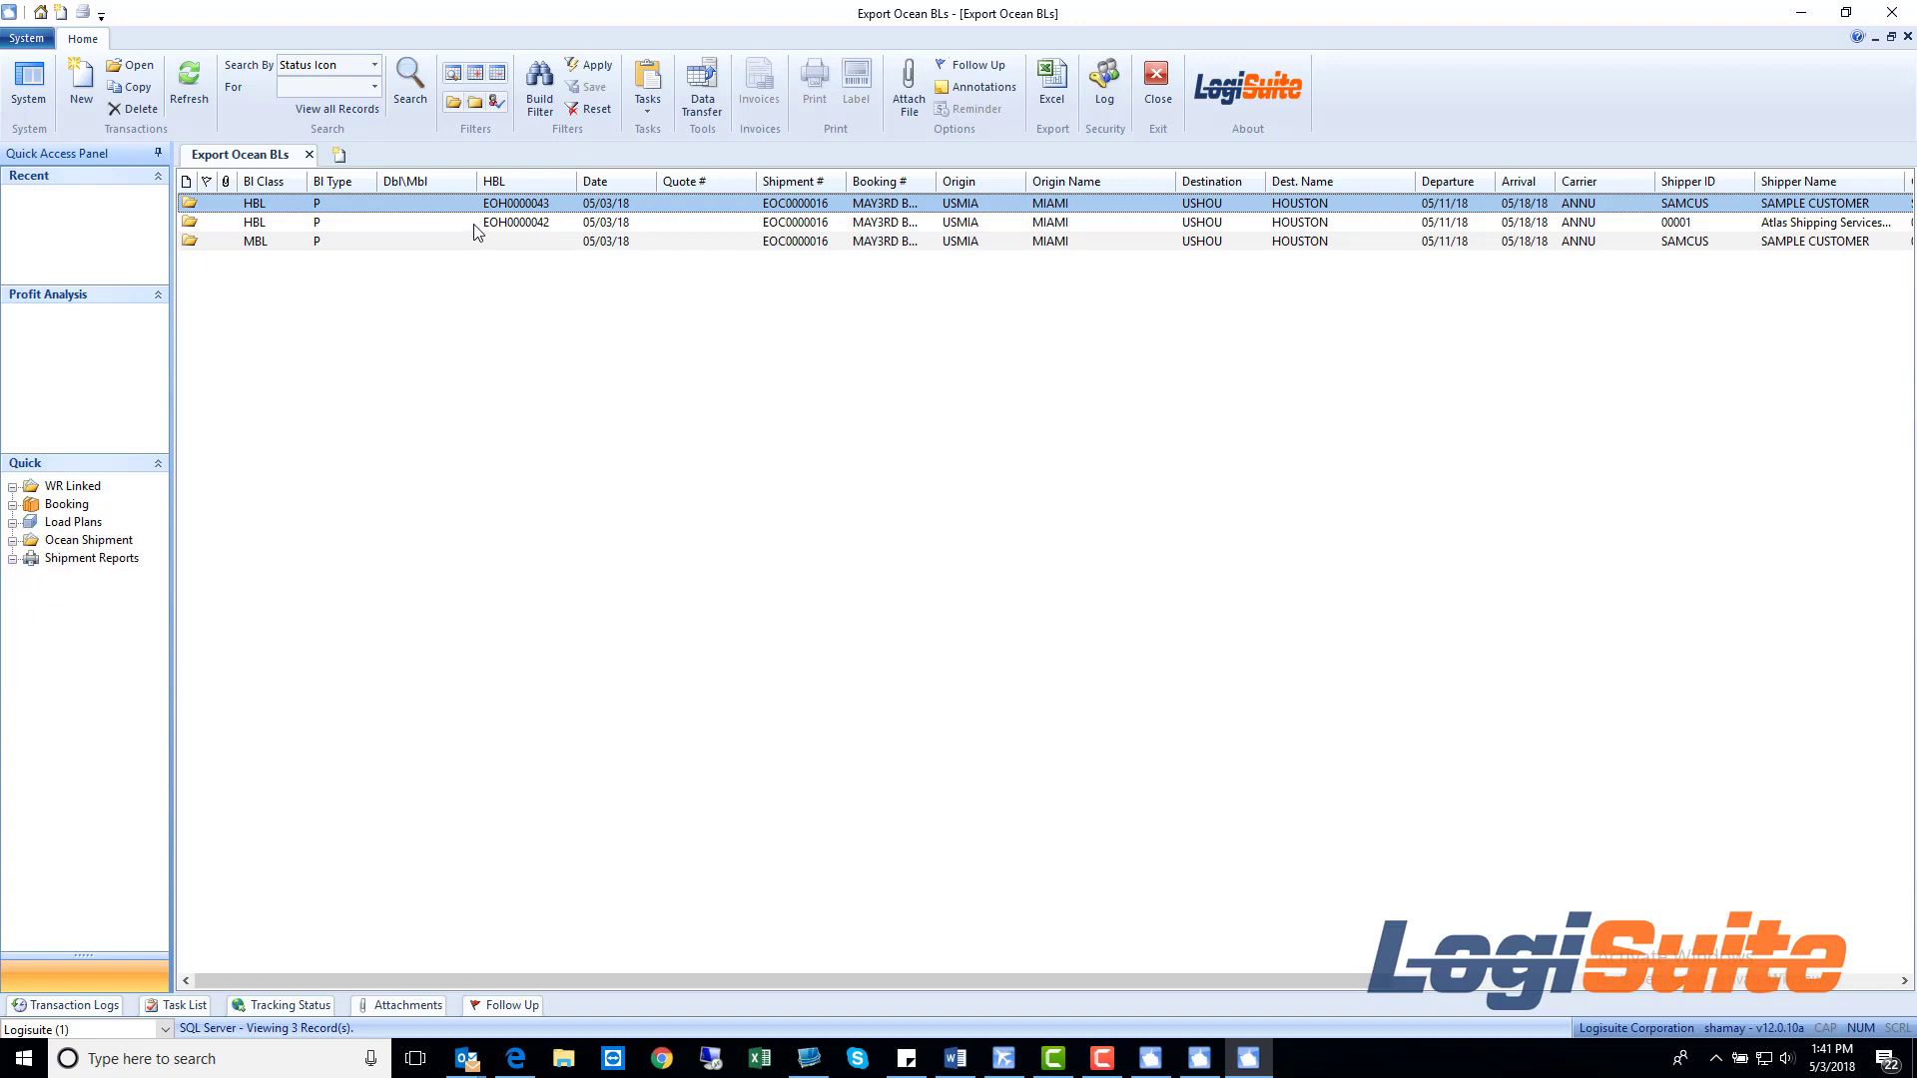
left_click(238, 245)
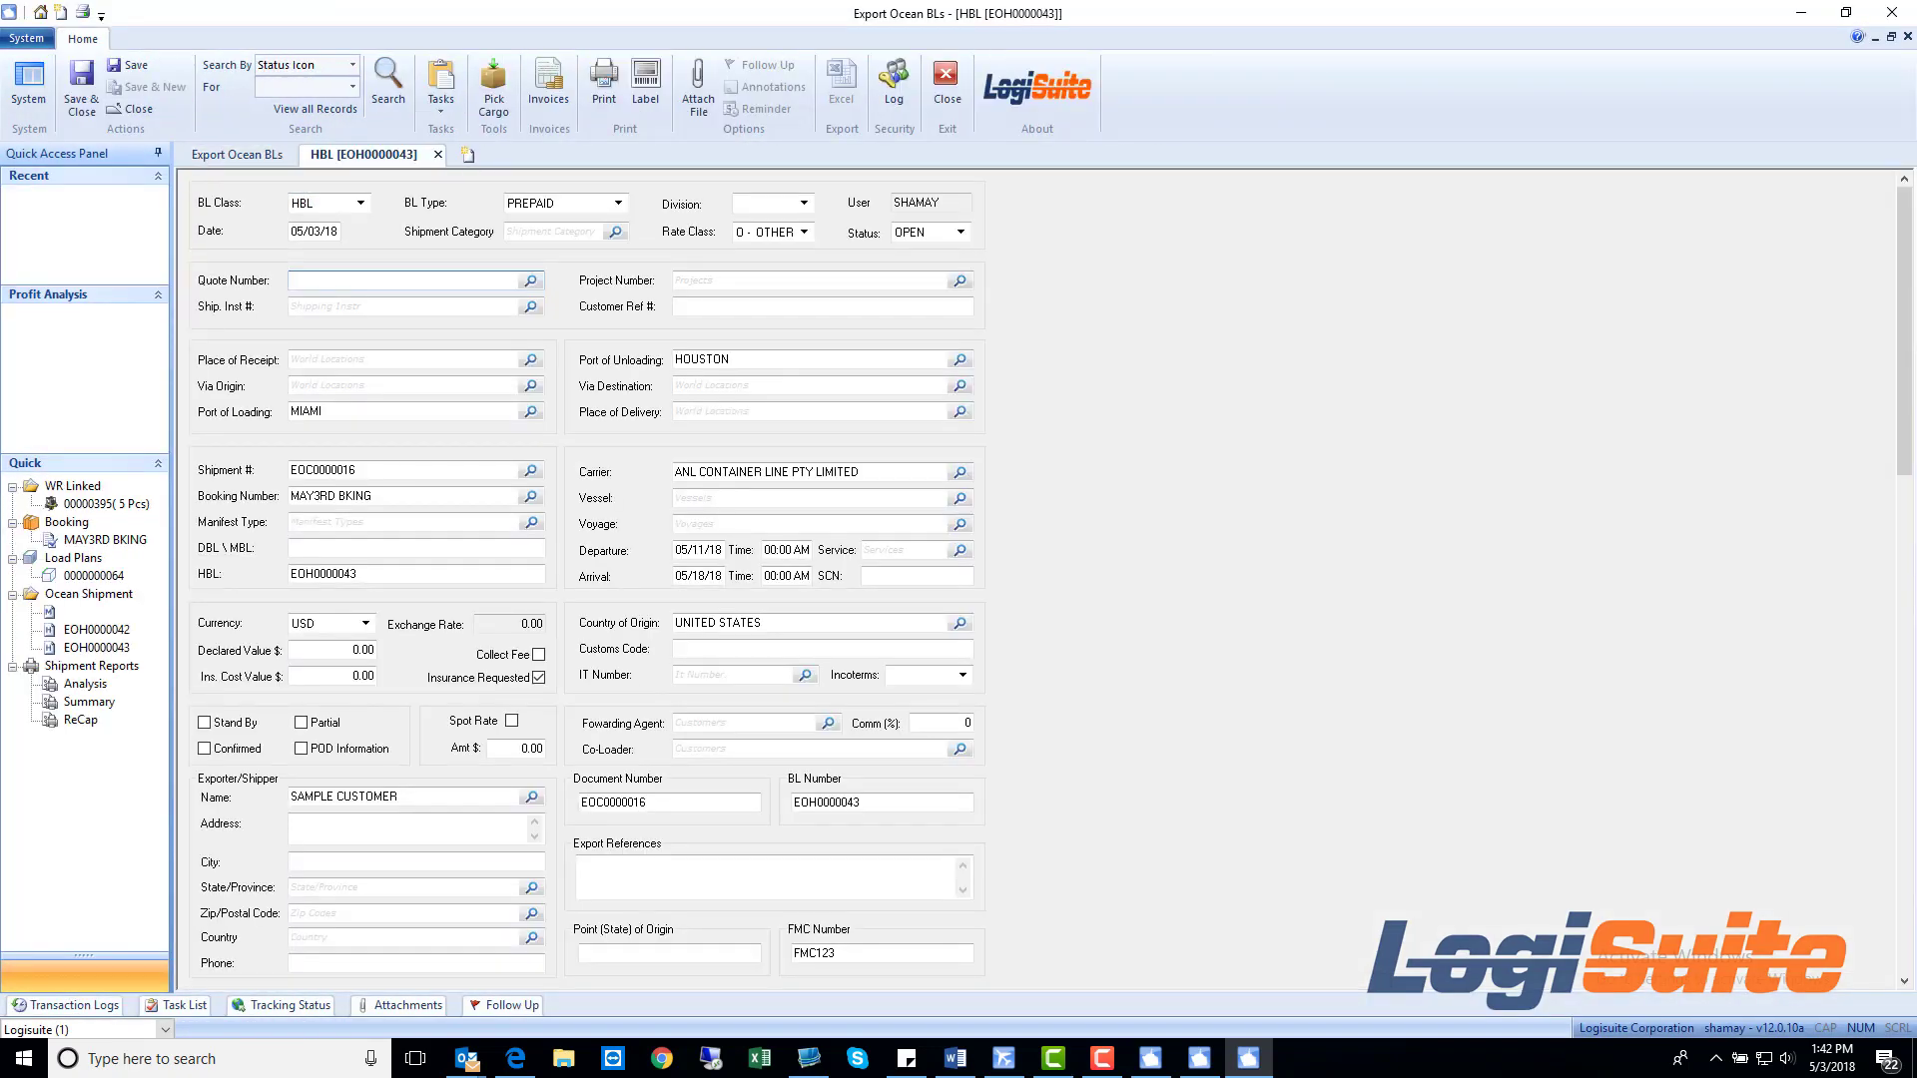
scroll(1453, 535, "down", 3)
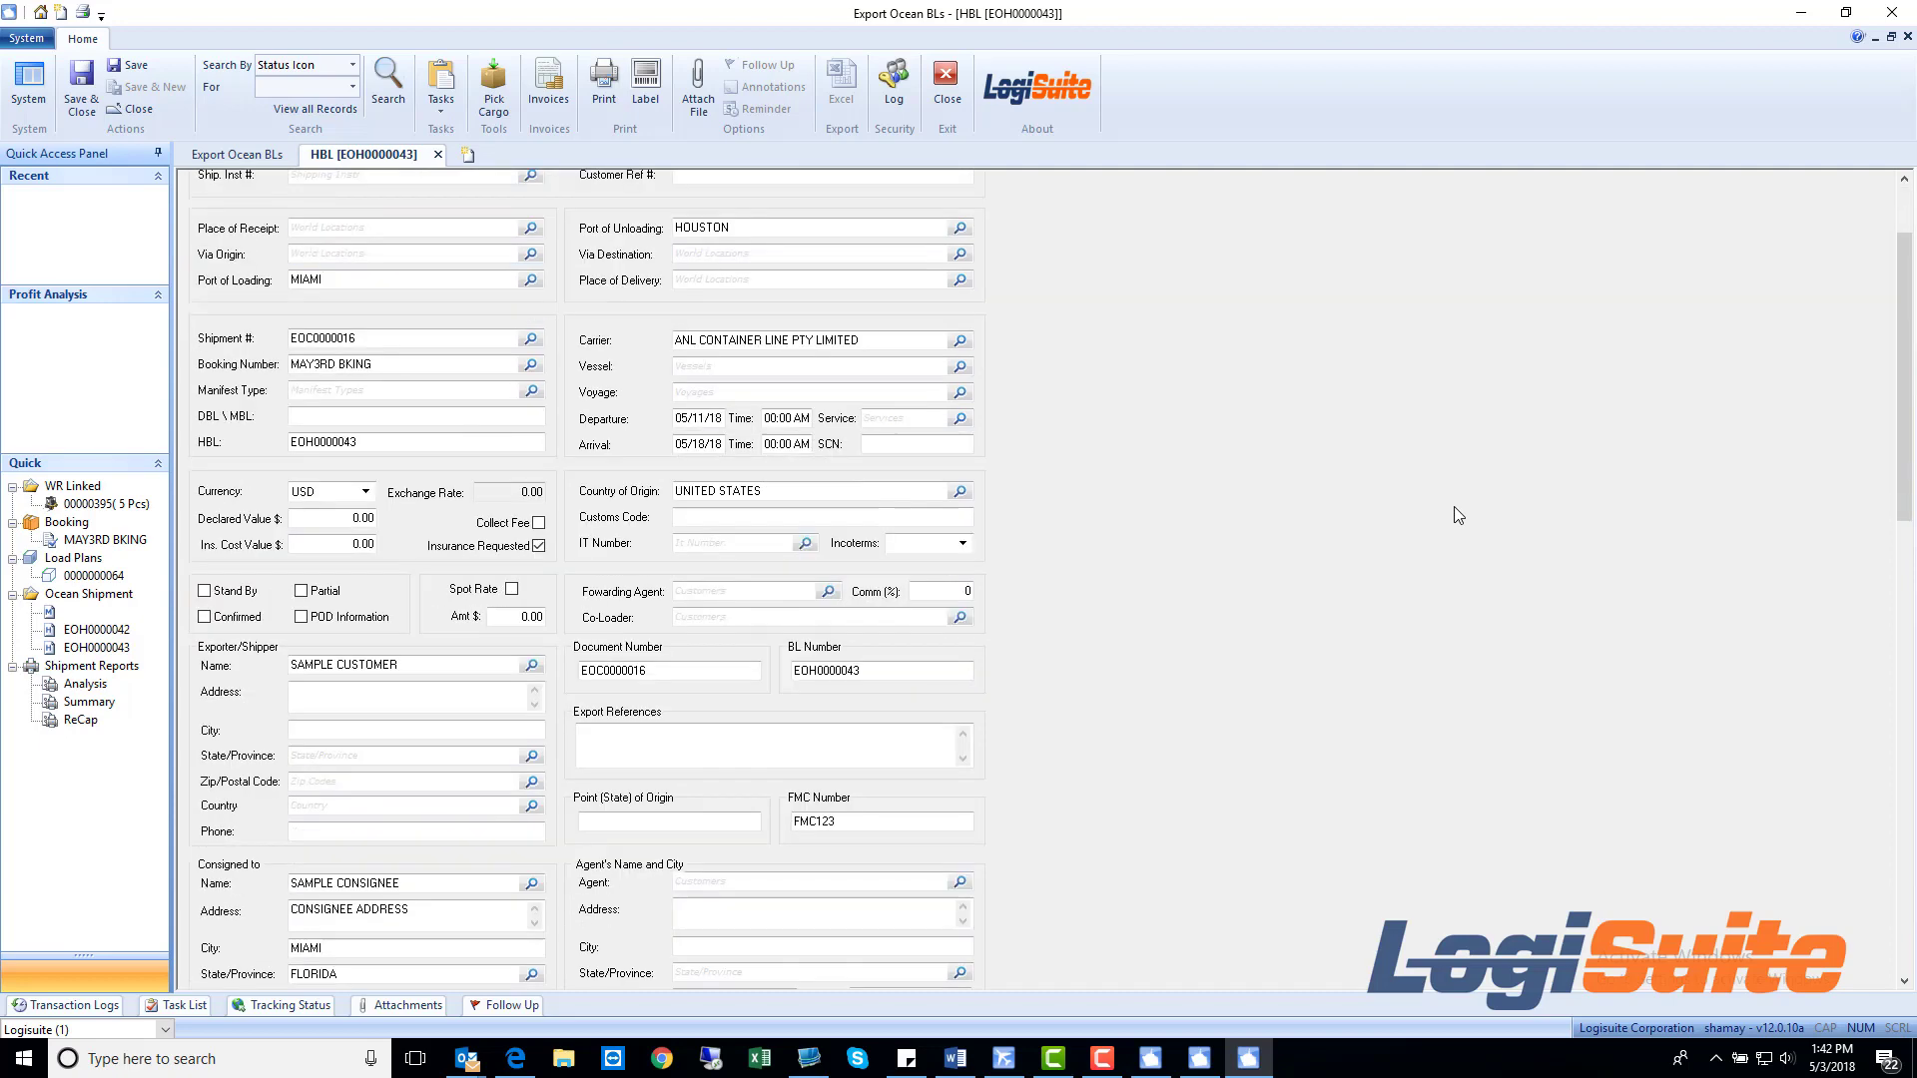
scroll(1458, 515, "down", 8)
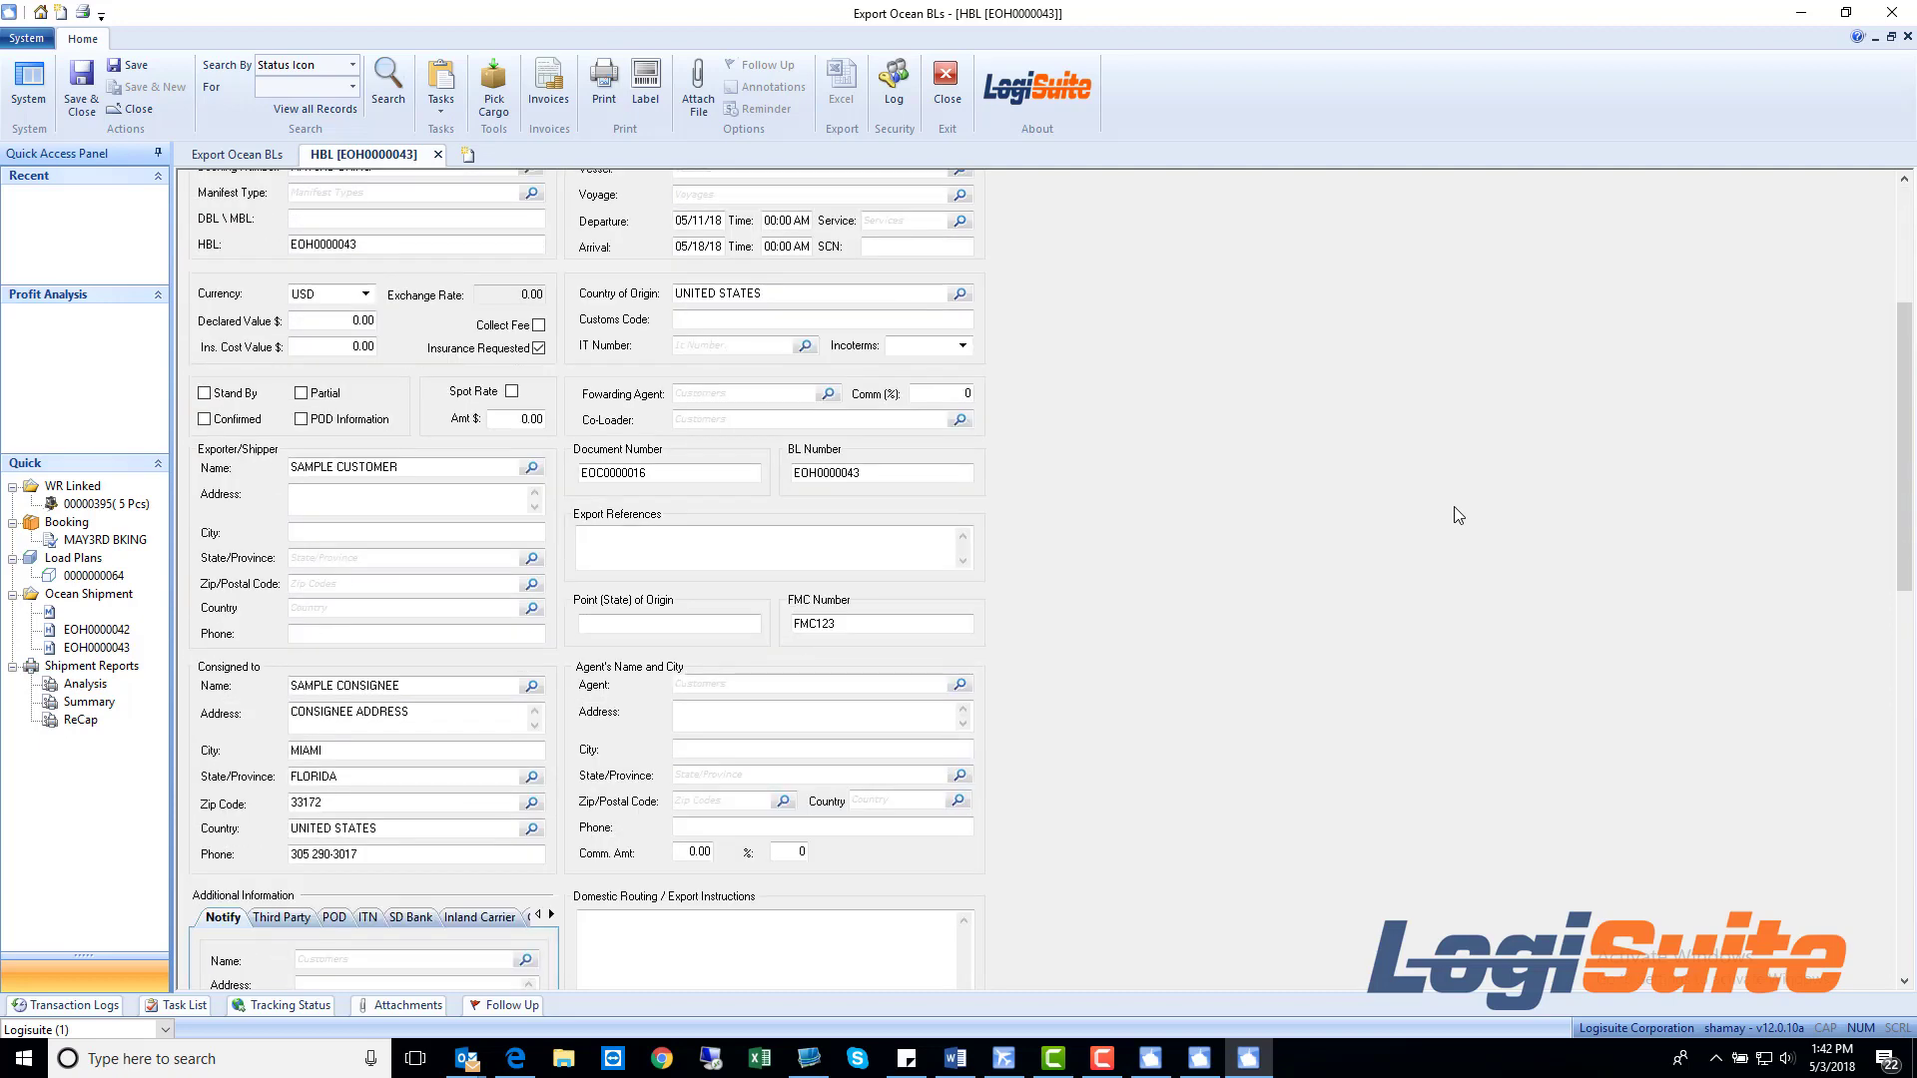
scroll(1459, 515, "down", 5)
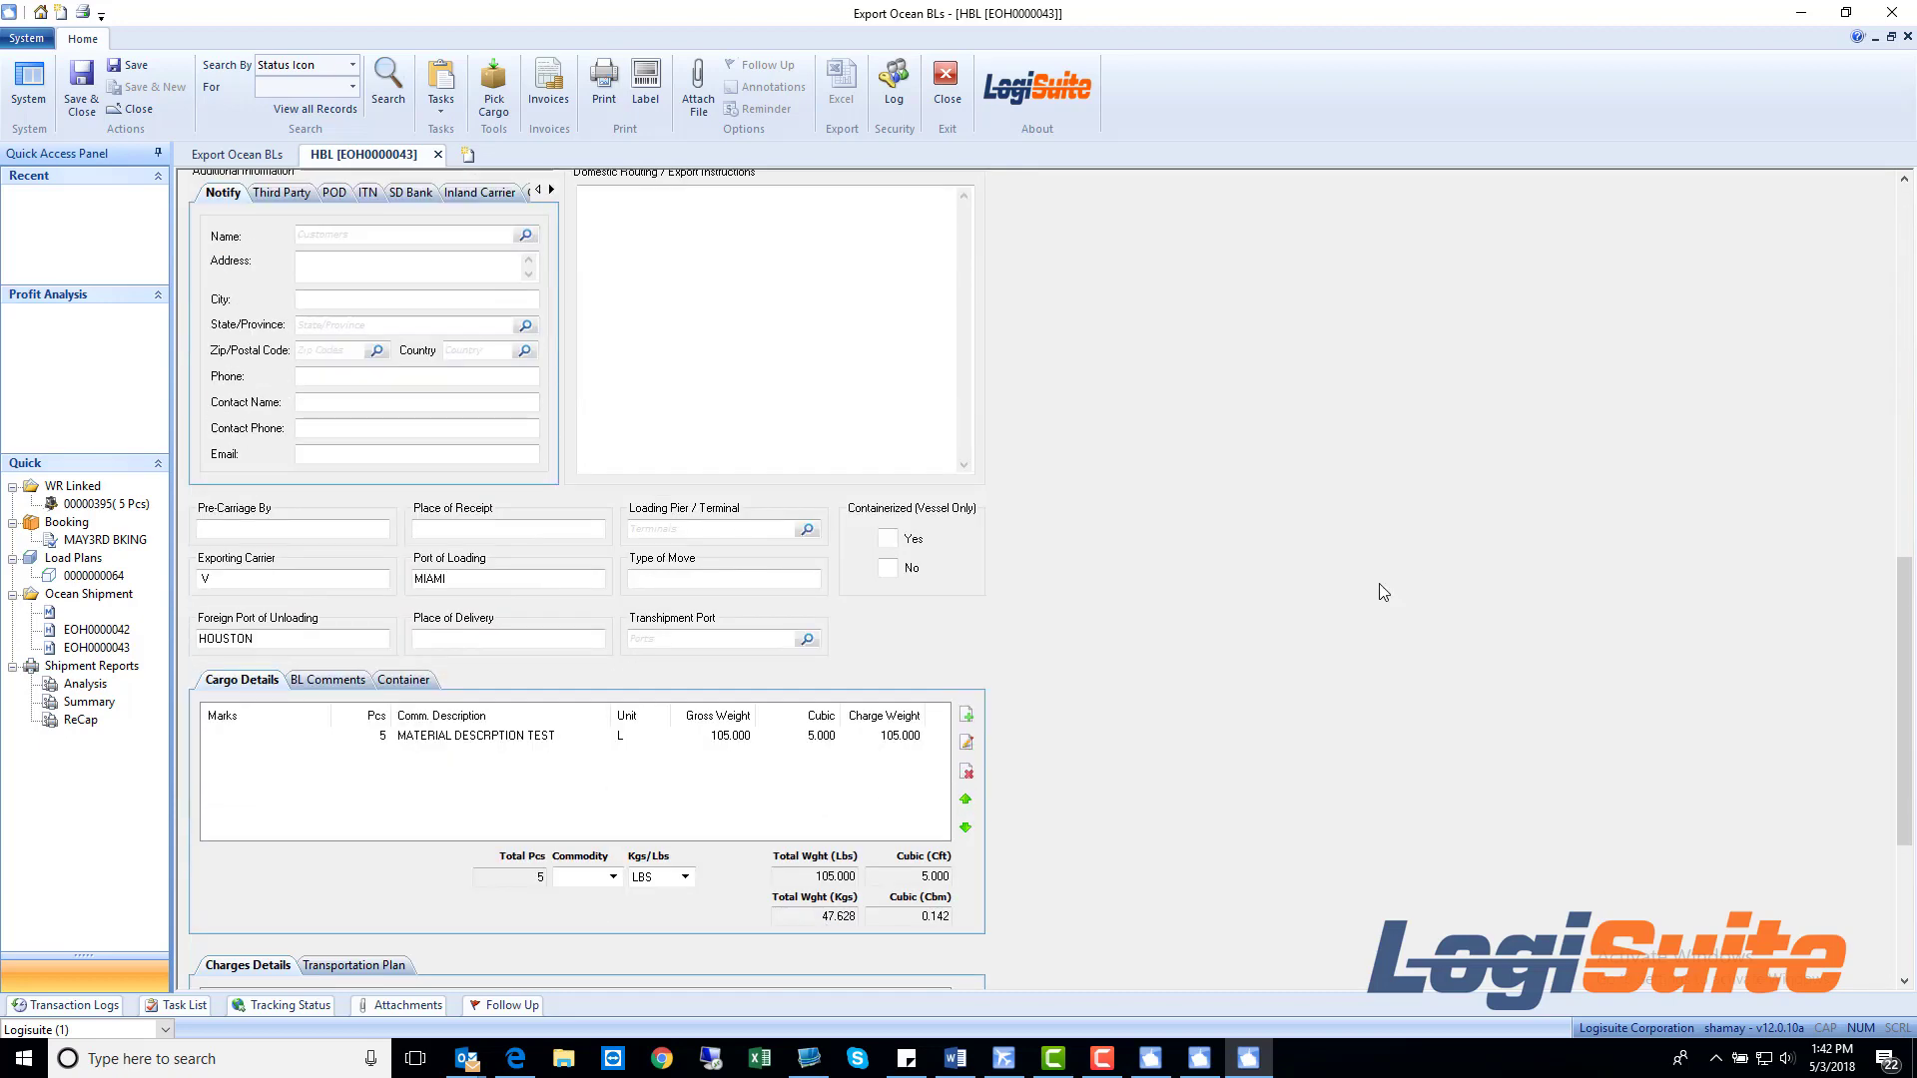
left_click(758, 740)
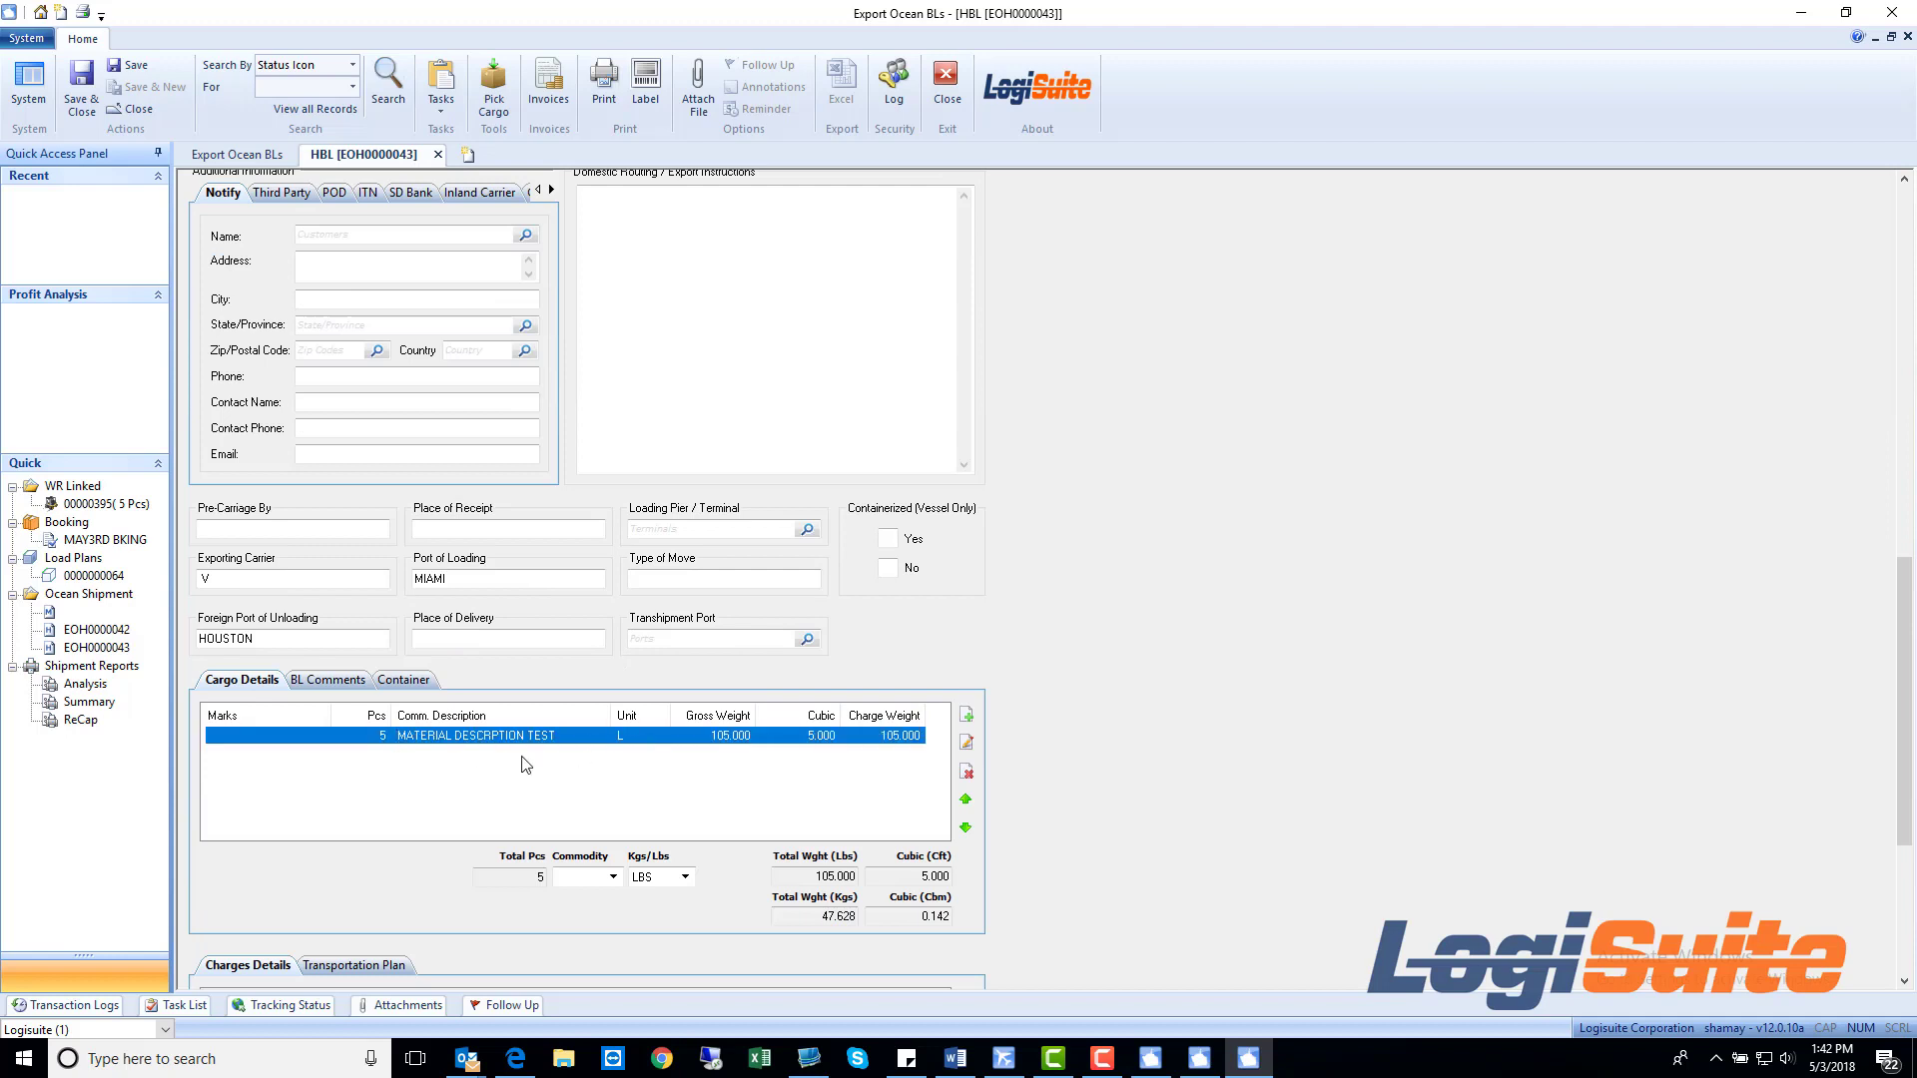
left_click(412, 678)
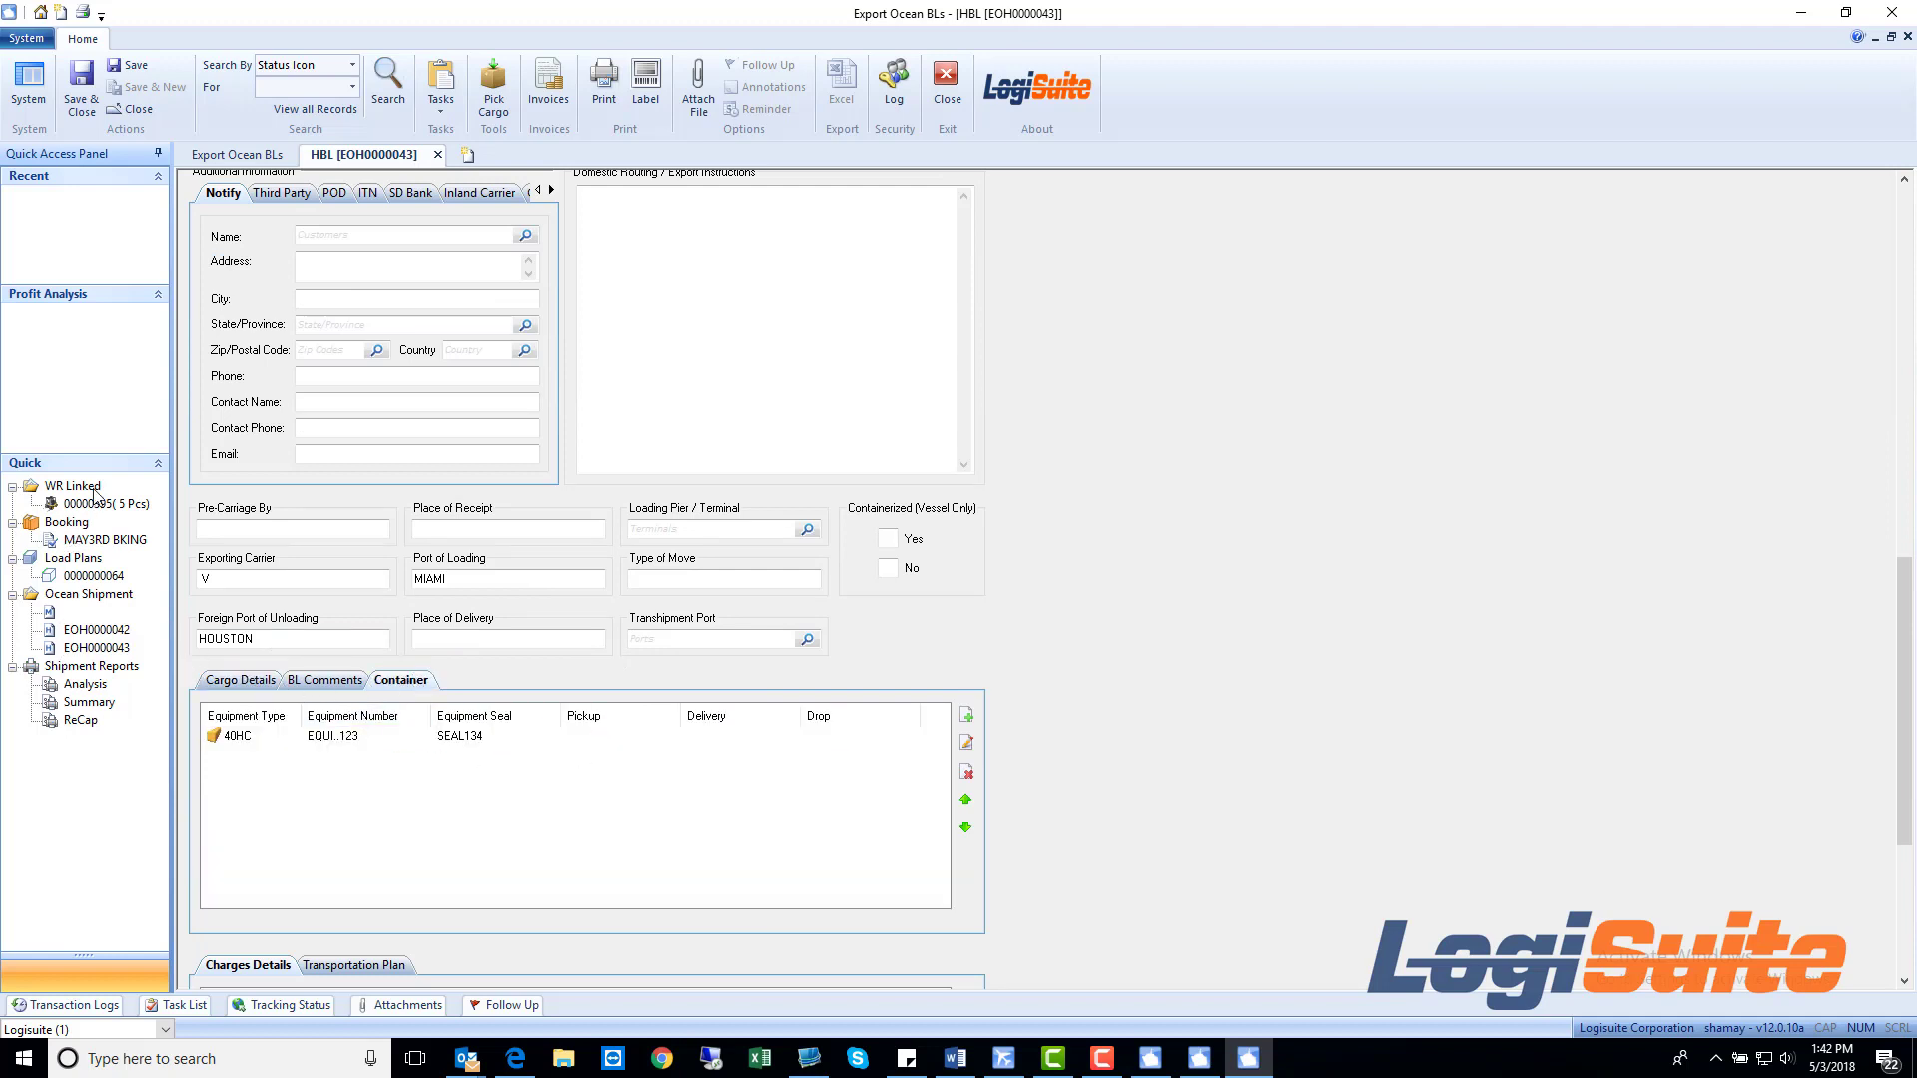
- Review the load plan, booking and warehouse receipt linked to house bill EOH0000043
left_click(93, 576)
left_click(98, 539)
left_click(105, 505)
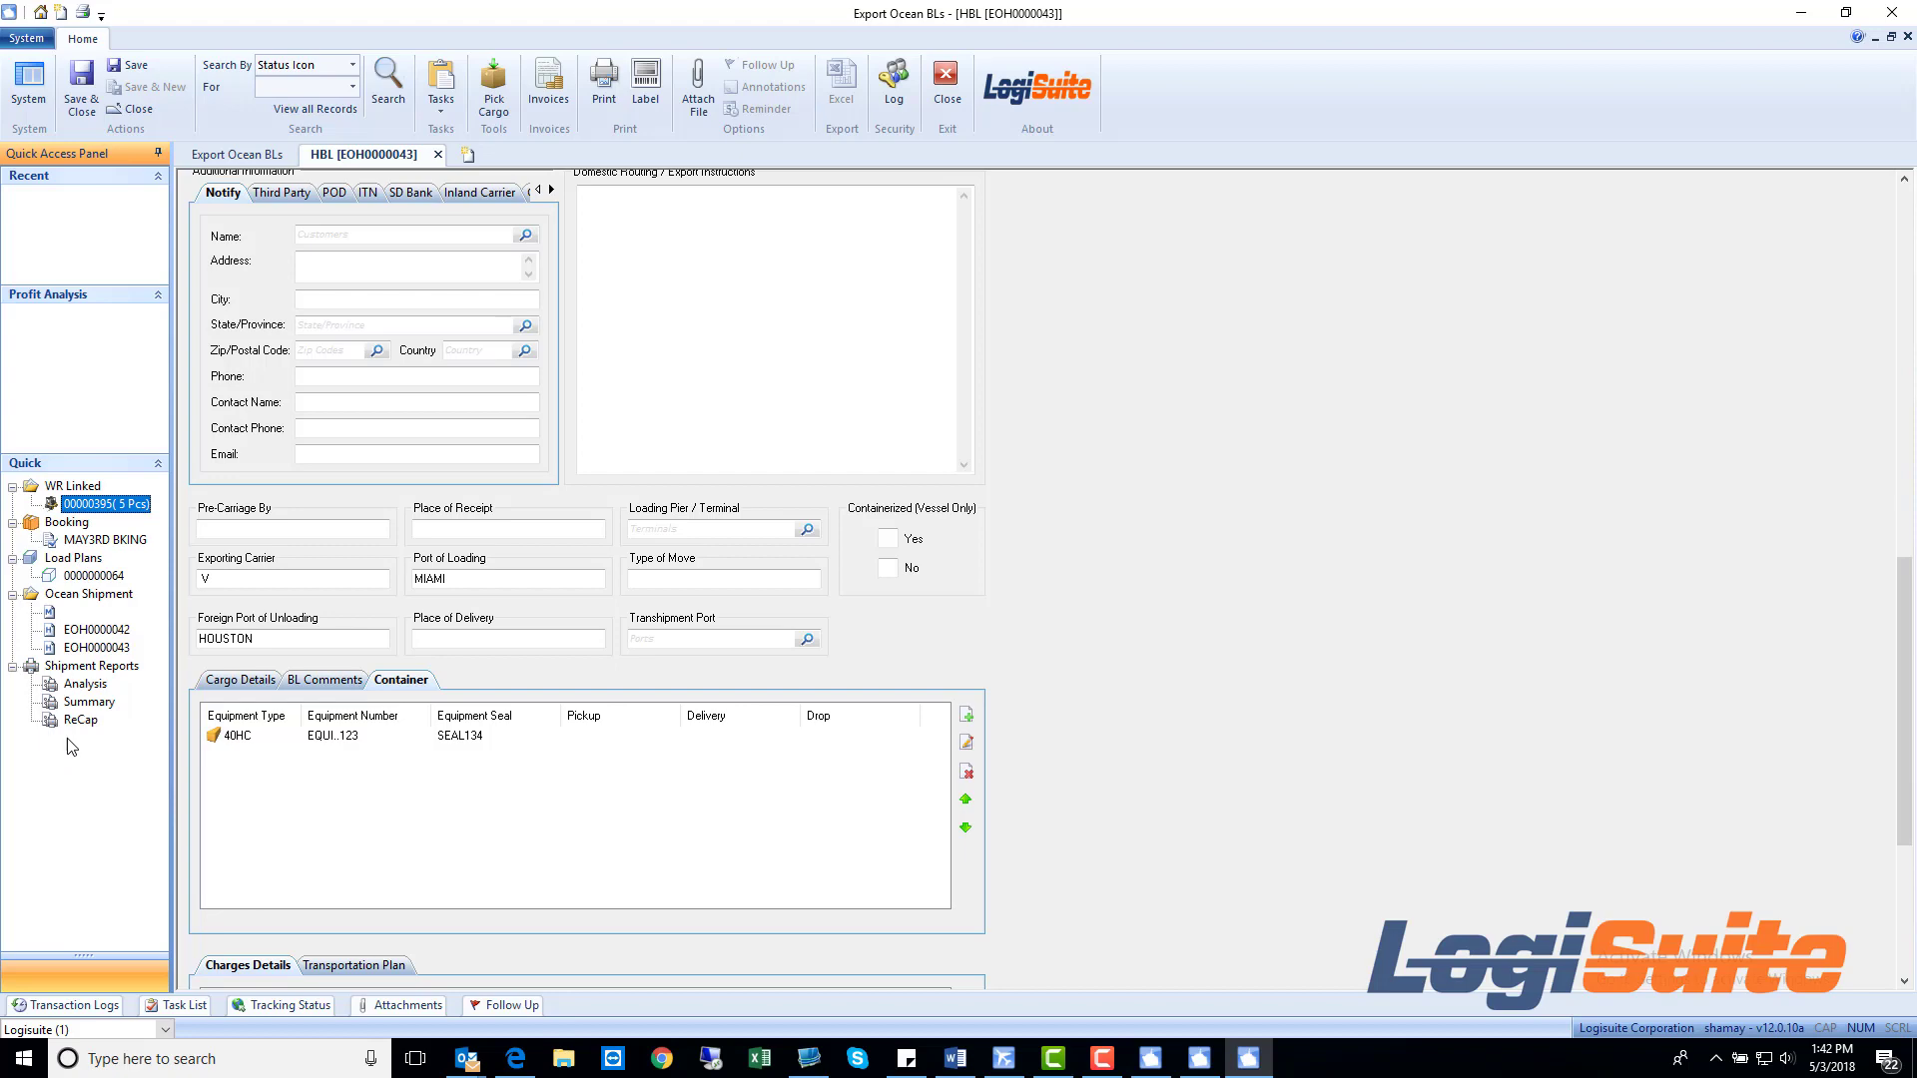
scroll(1468, 528, "up", 10)
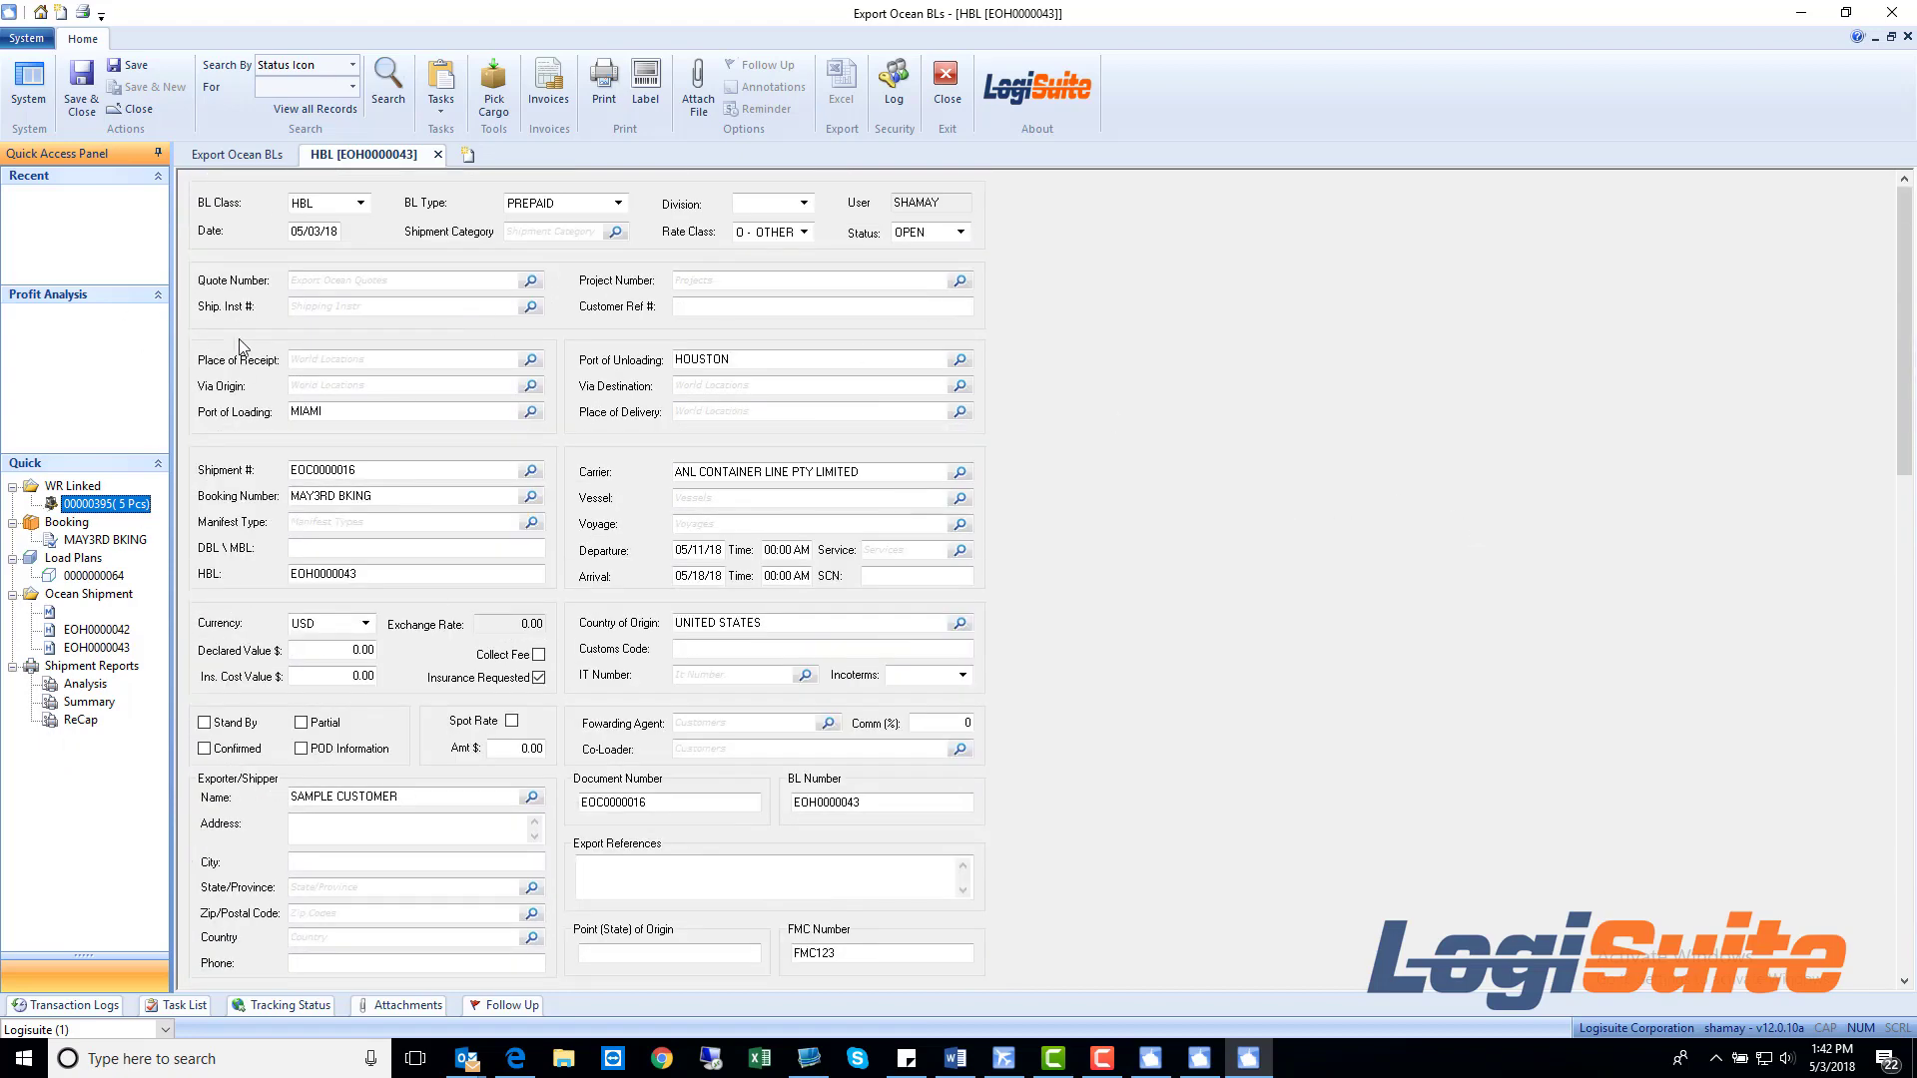
- Open house bill EOH0000042, review its available tasks, and save and close it without notifying the parties involved
left_click(236, 157)
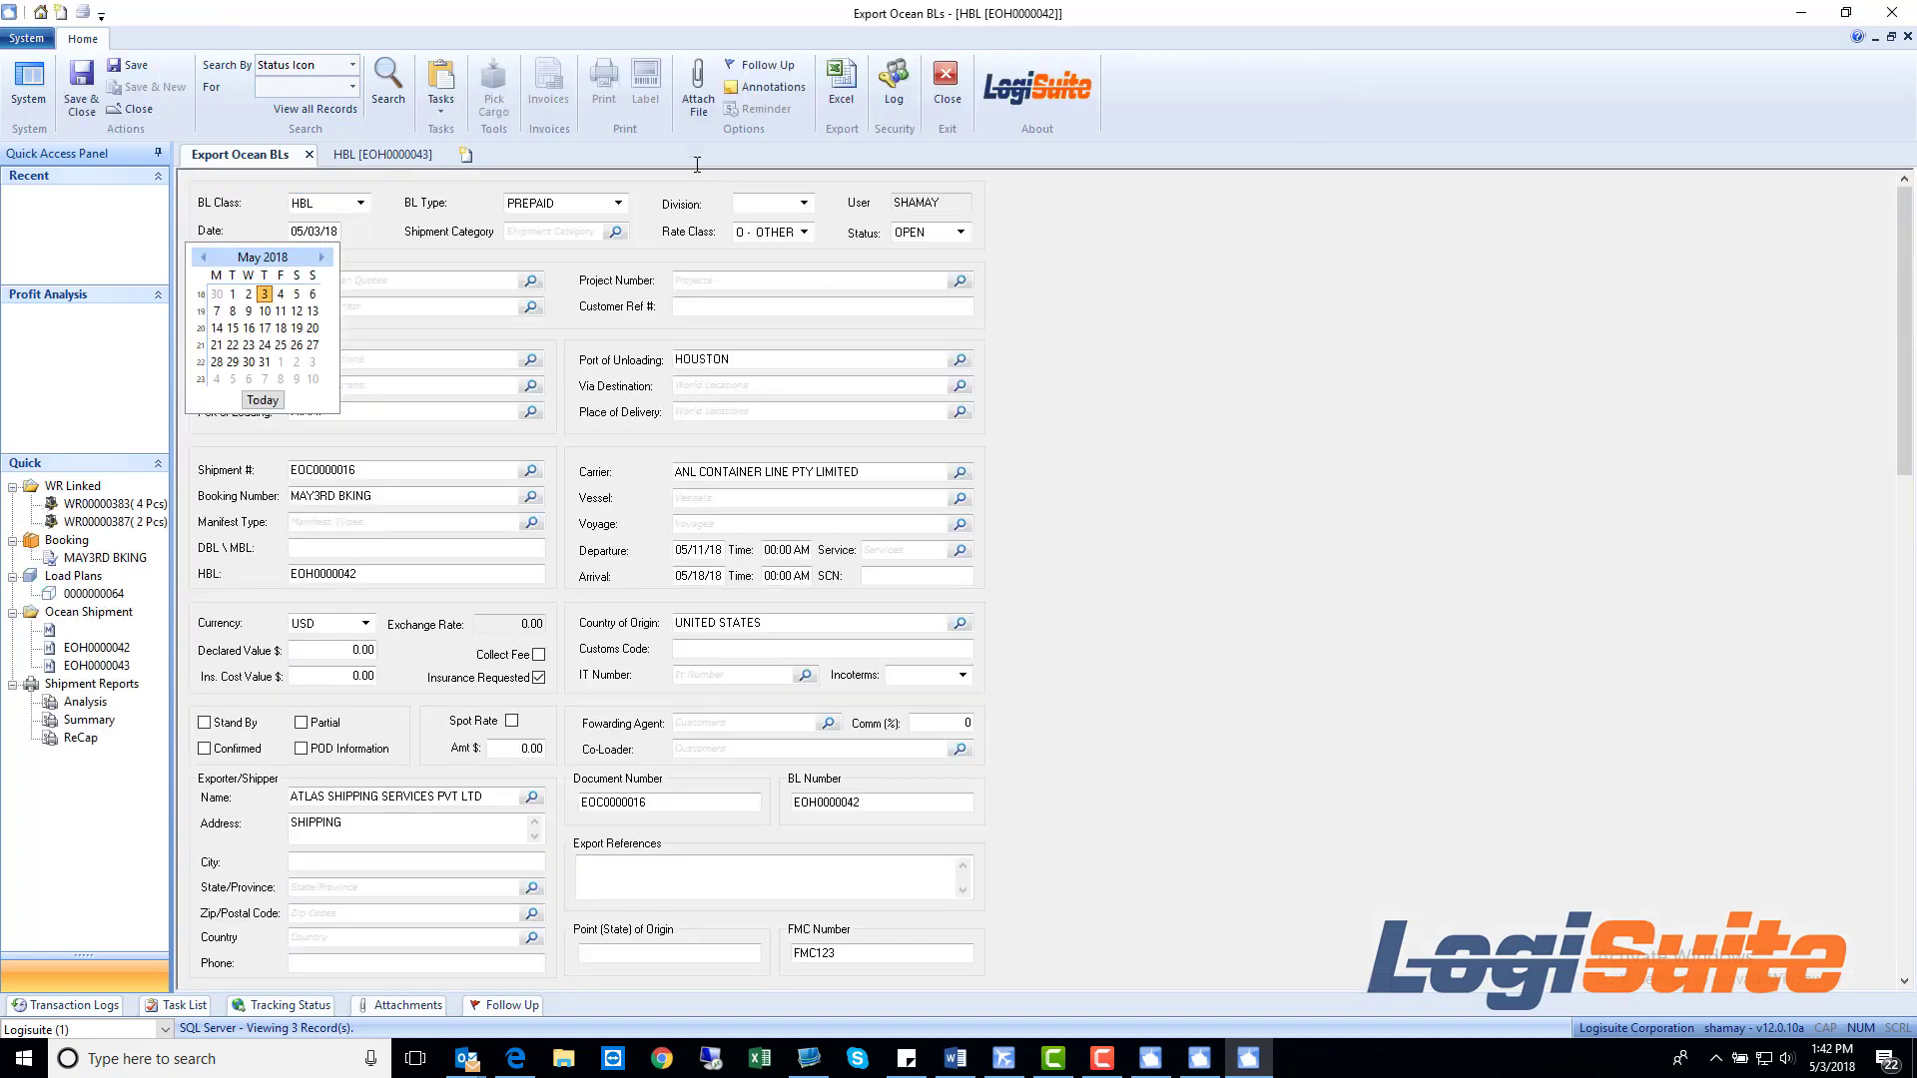
left_click(435, 105)
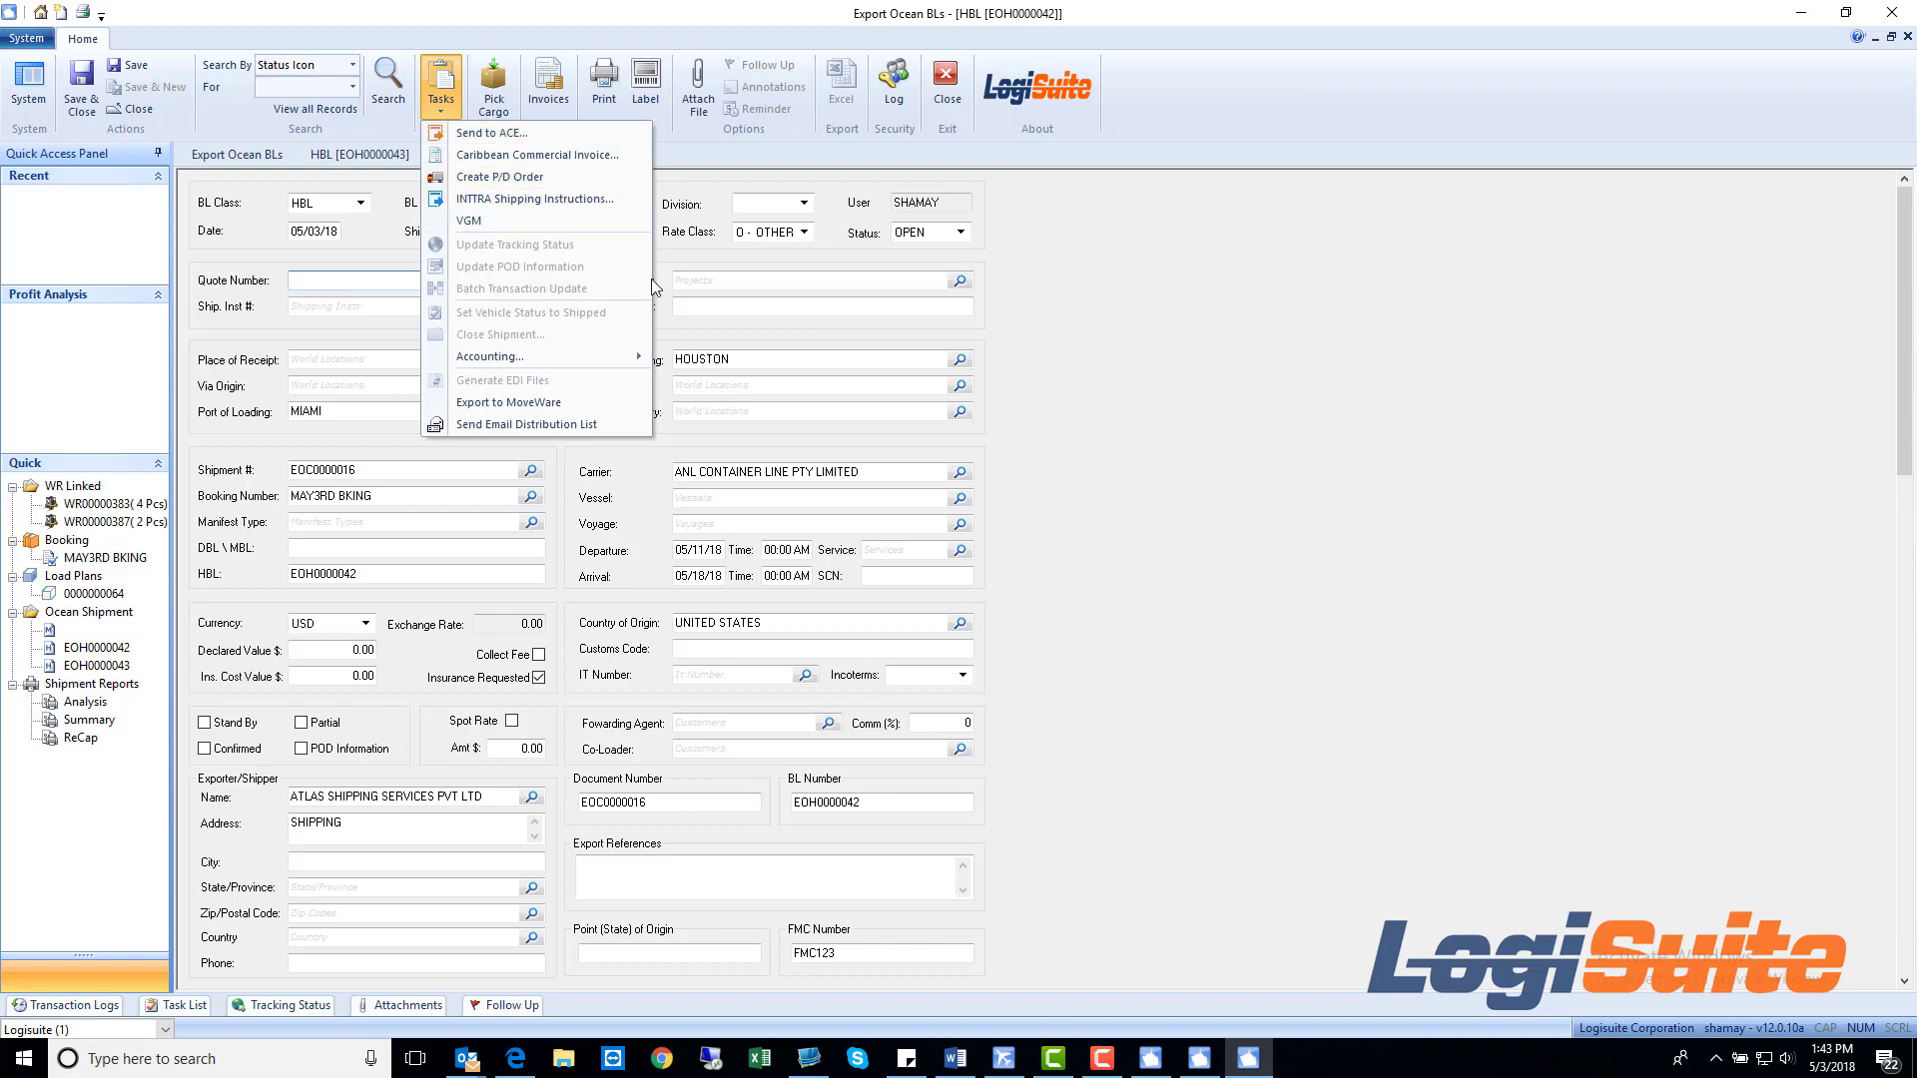
left_click(1127, 377)
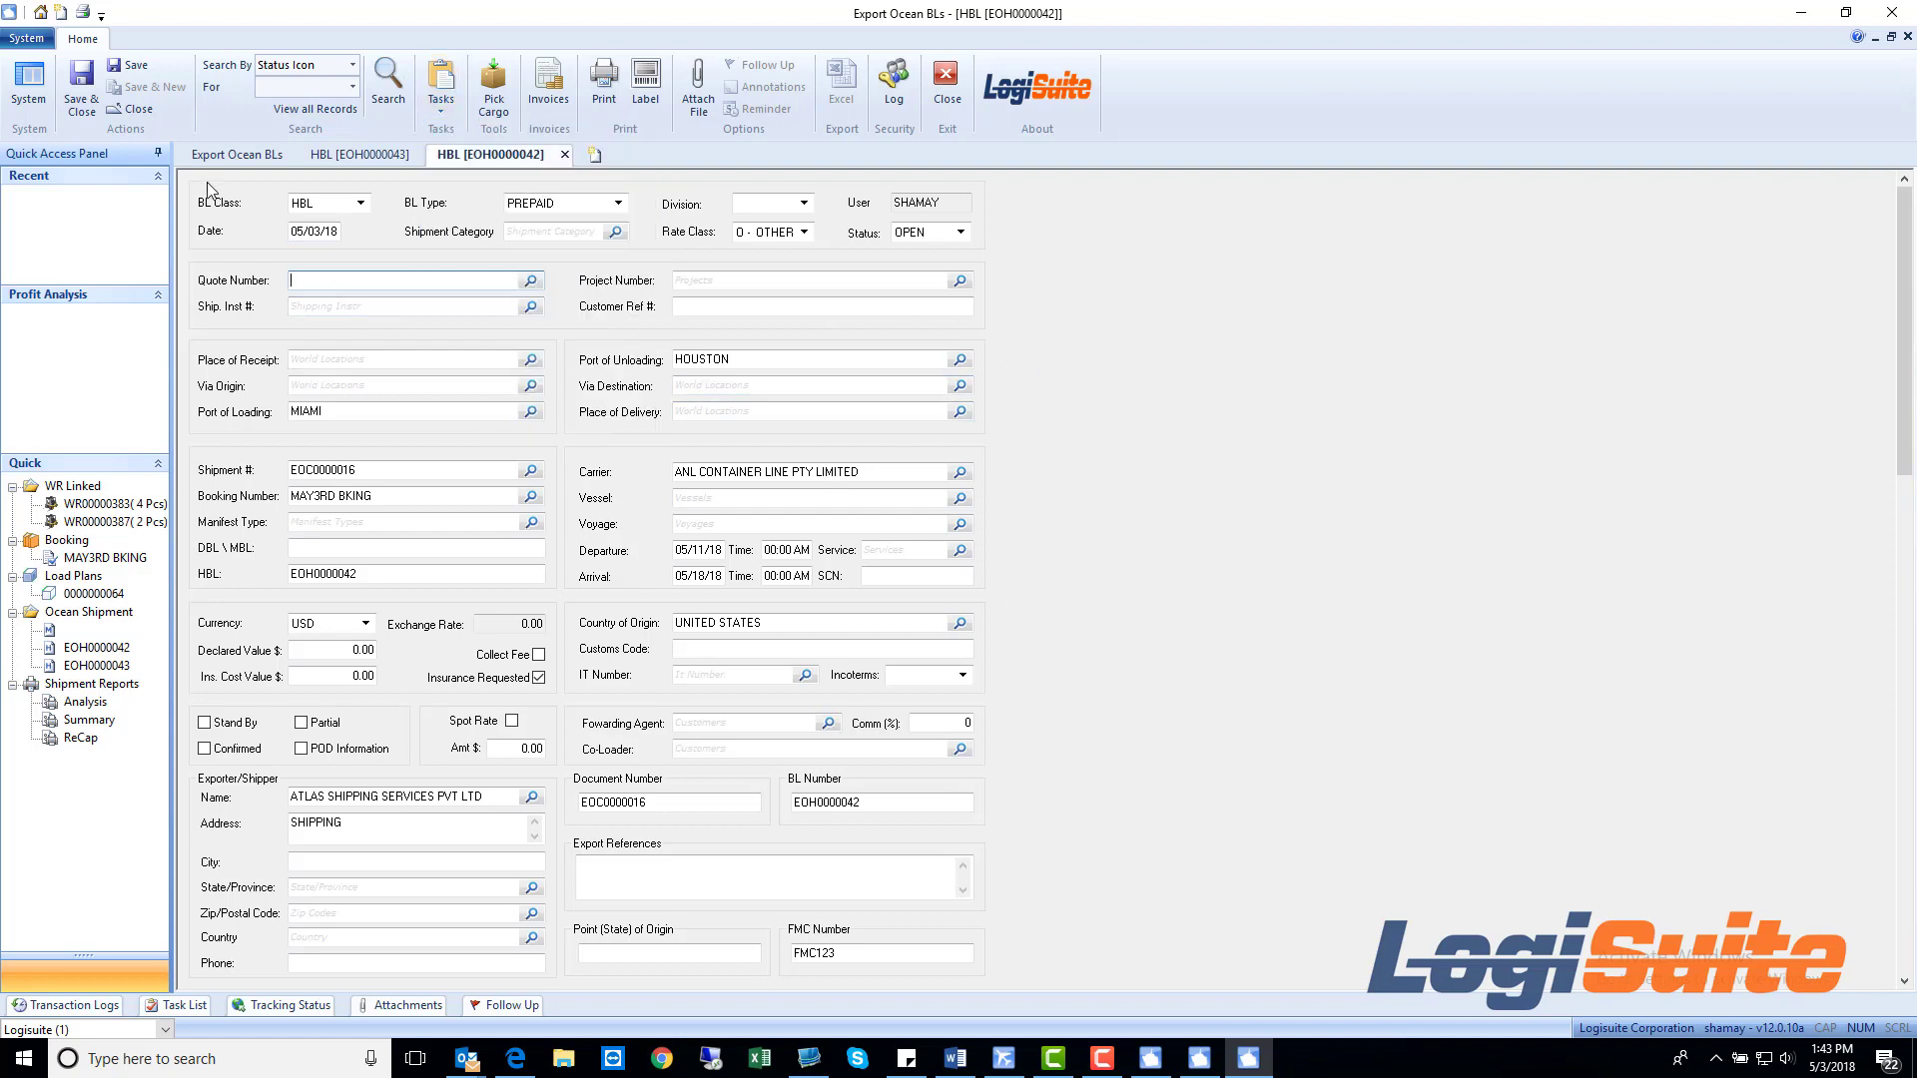
left_click(75, 89)
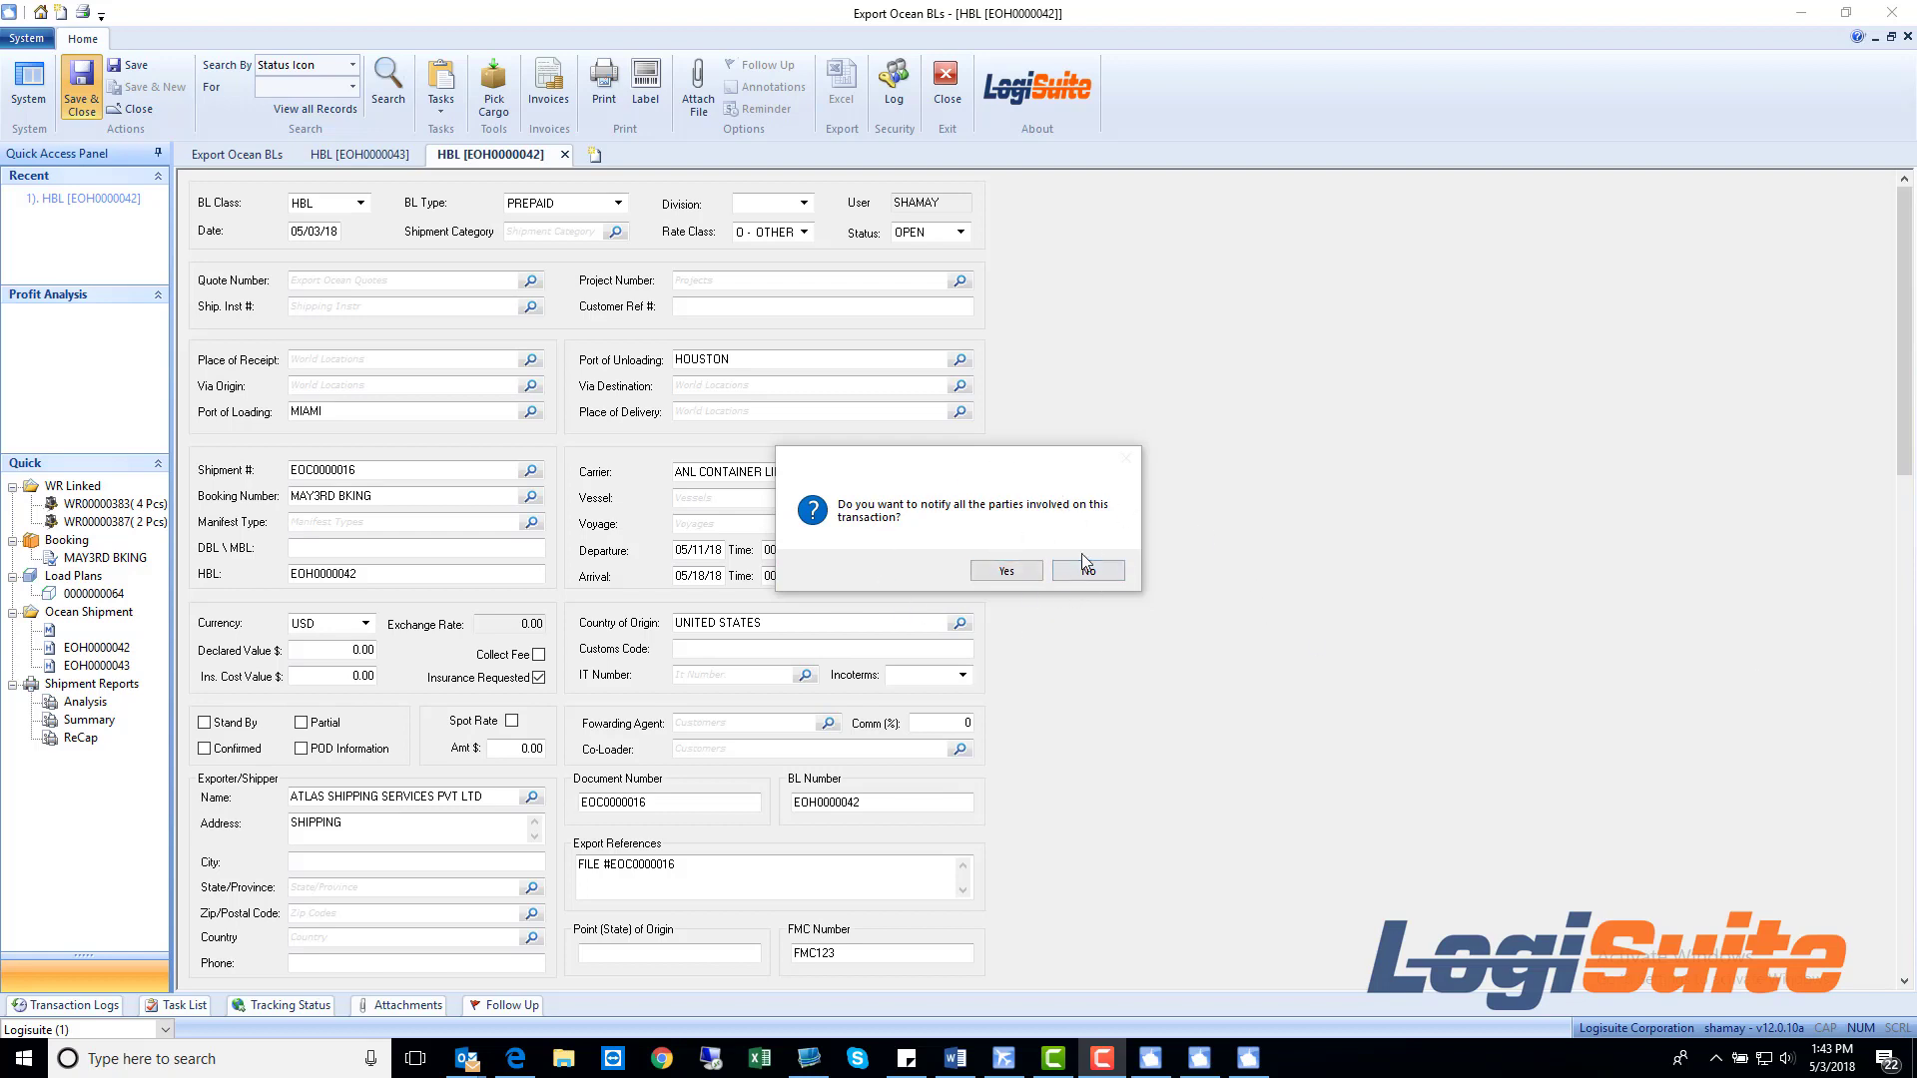
left_click(1090, 577)
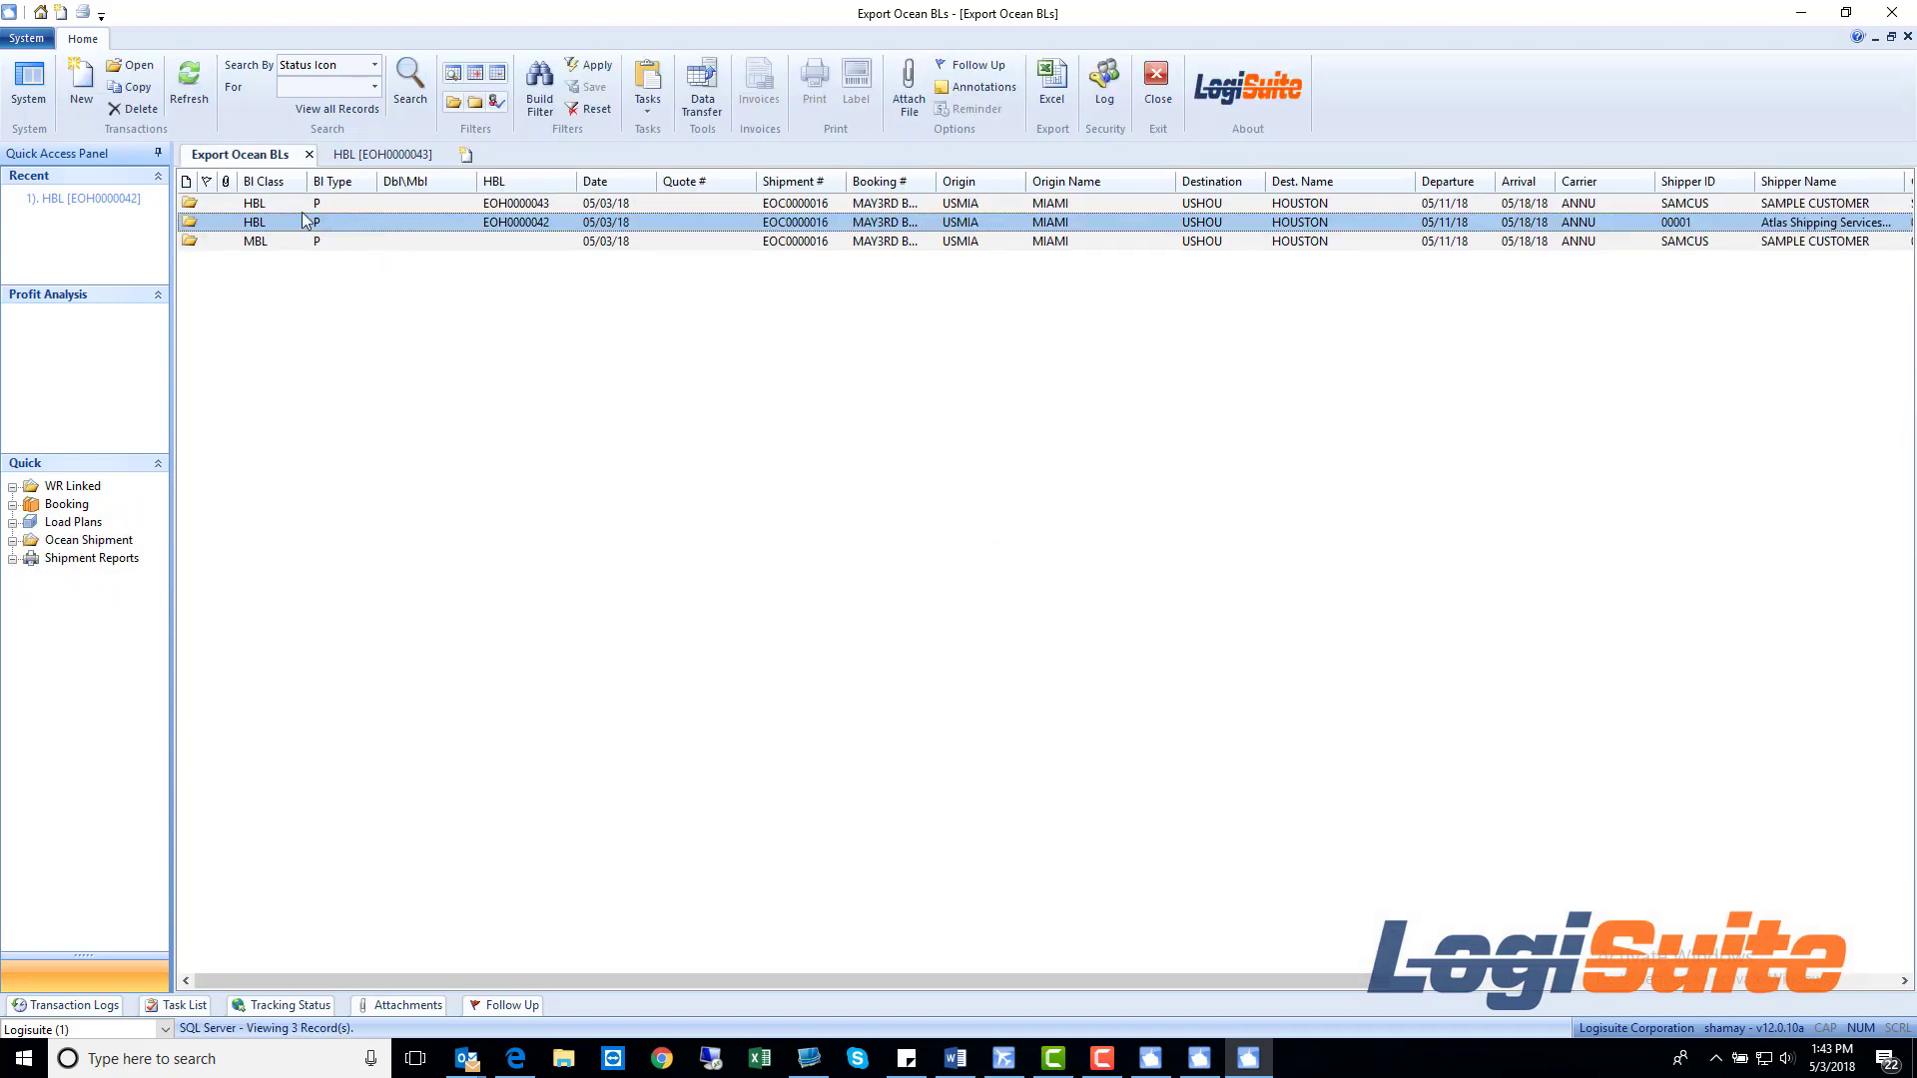
- Select the master bill of lading and review its available tasks, including the accounting post and unpost options
left_click(663, 108)
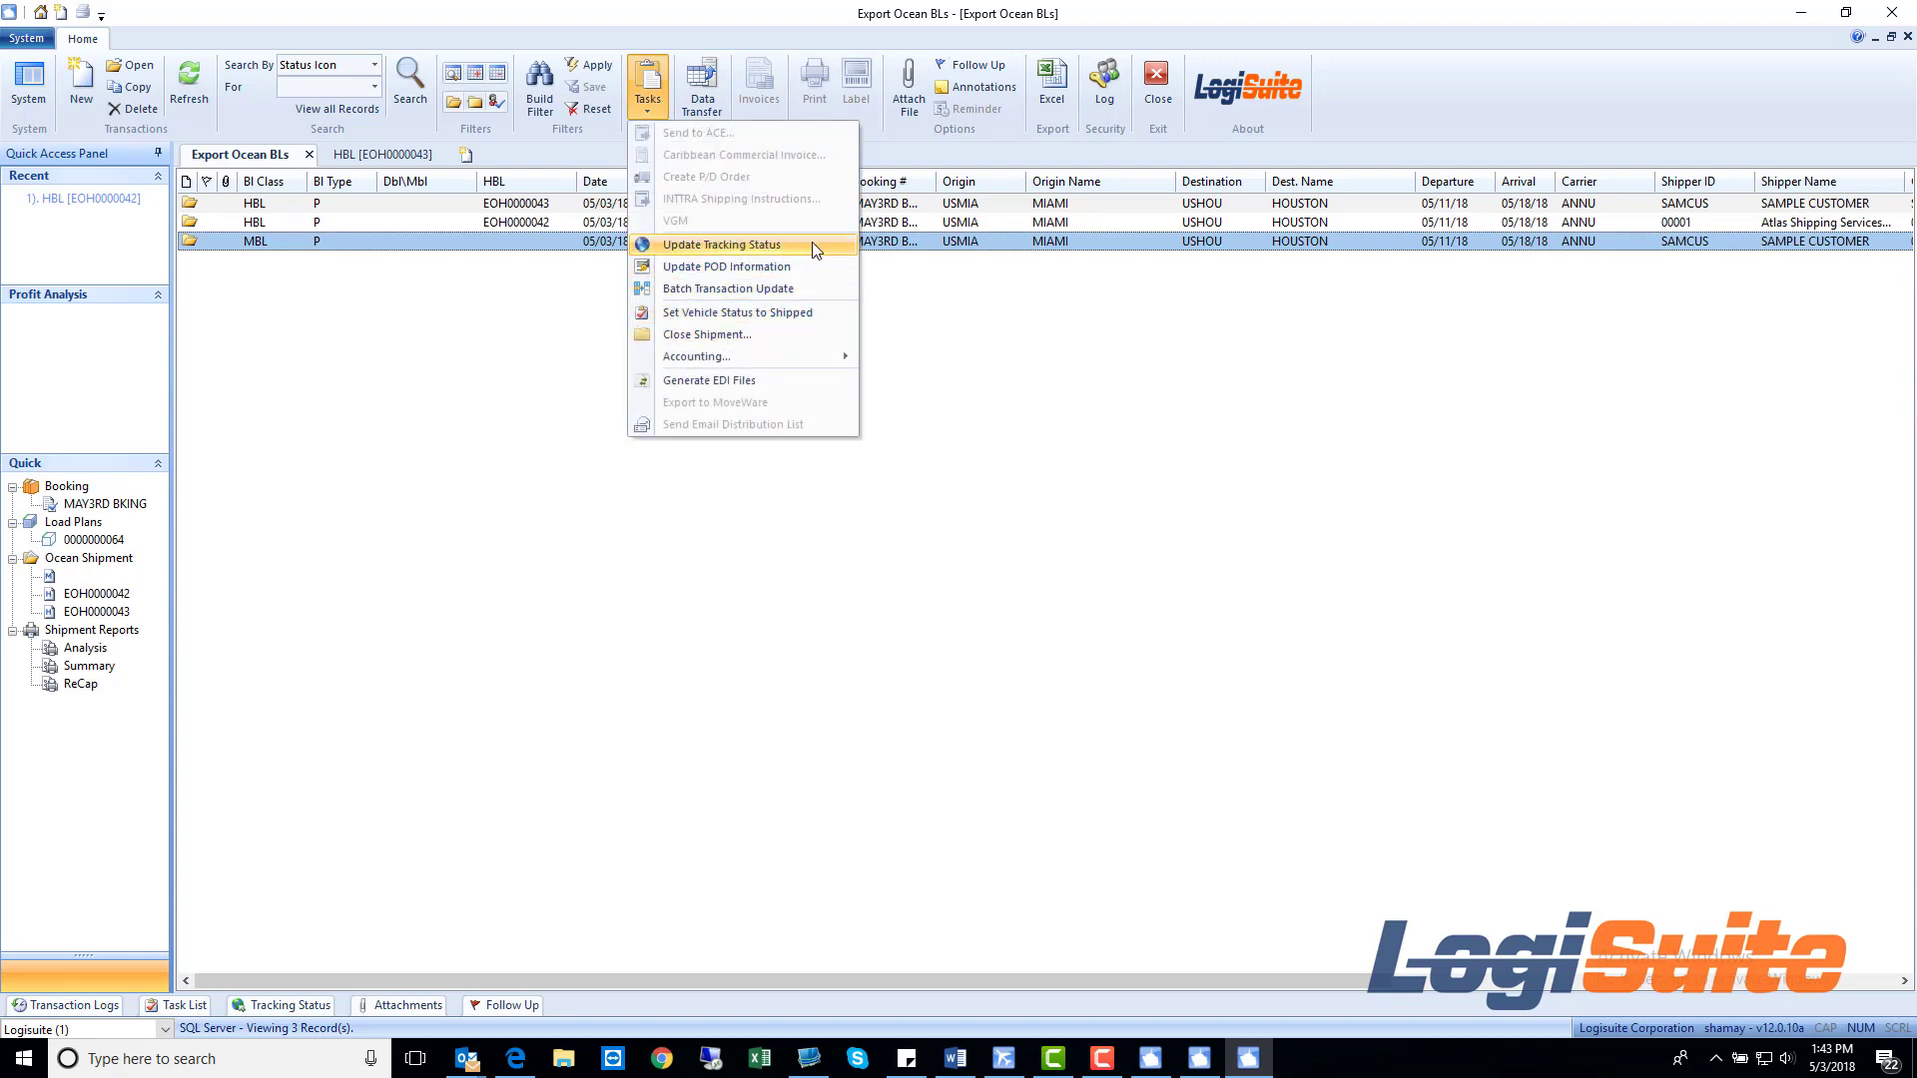
mouse_move(800, 358)
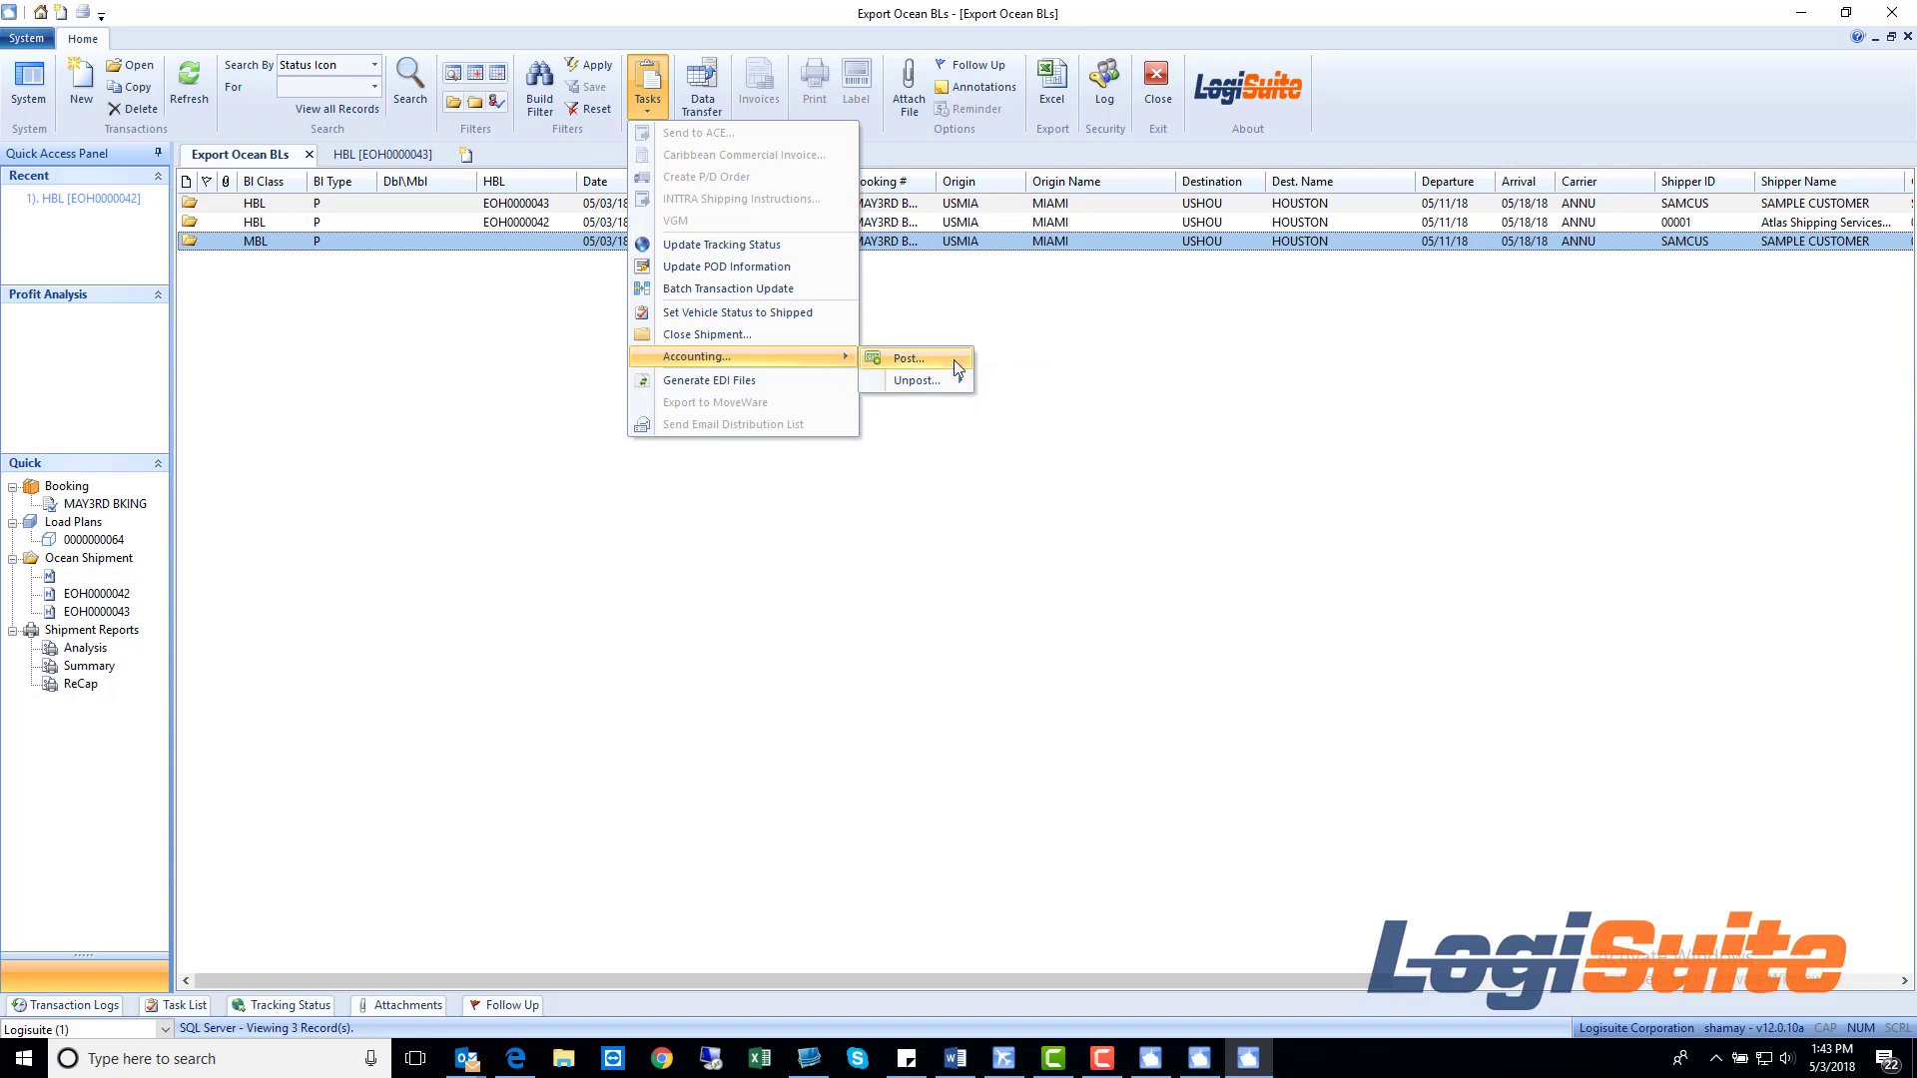
left_click(1205, 394)
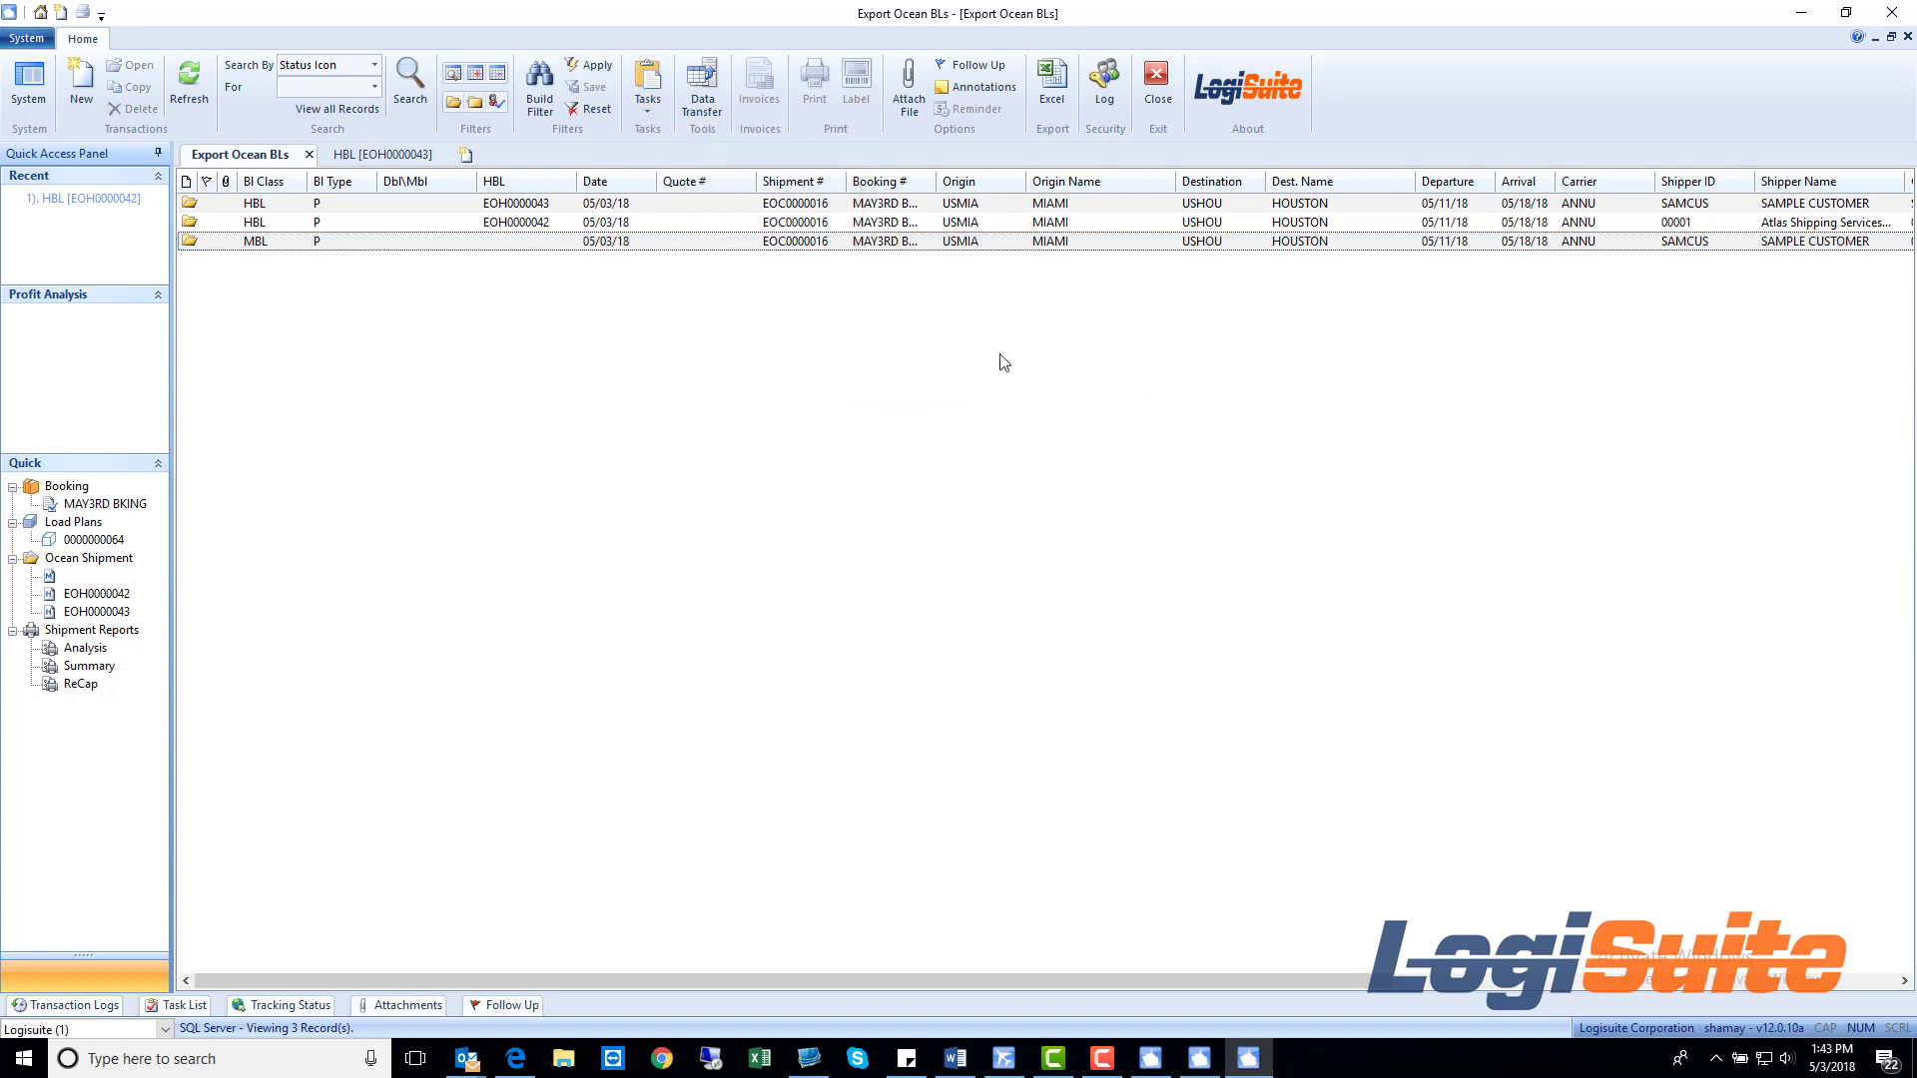